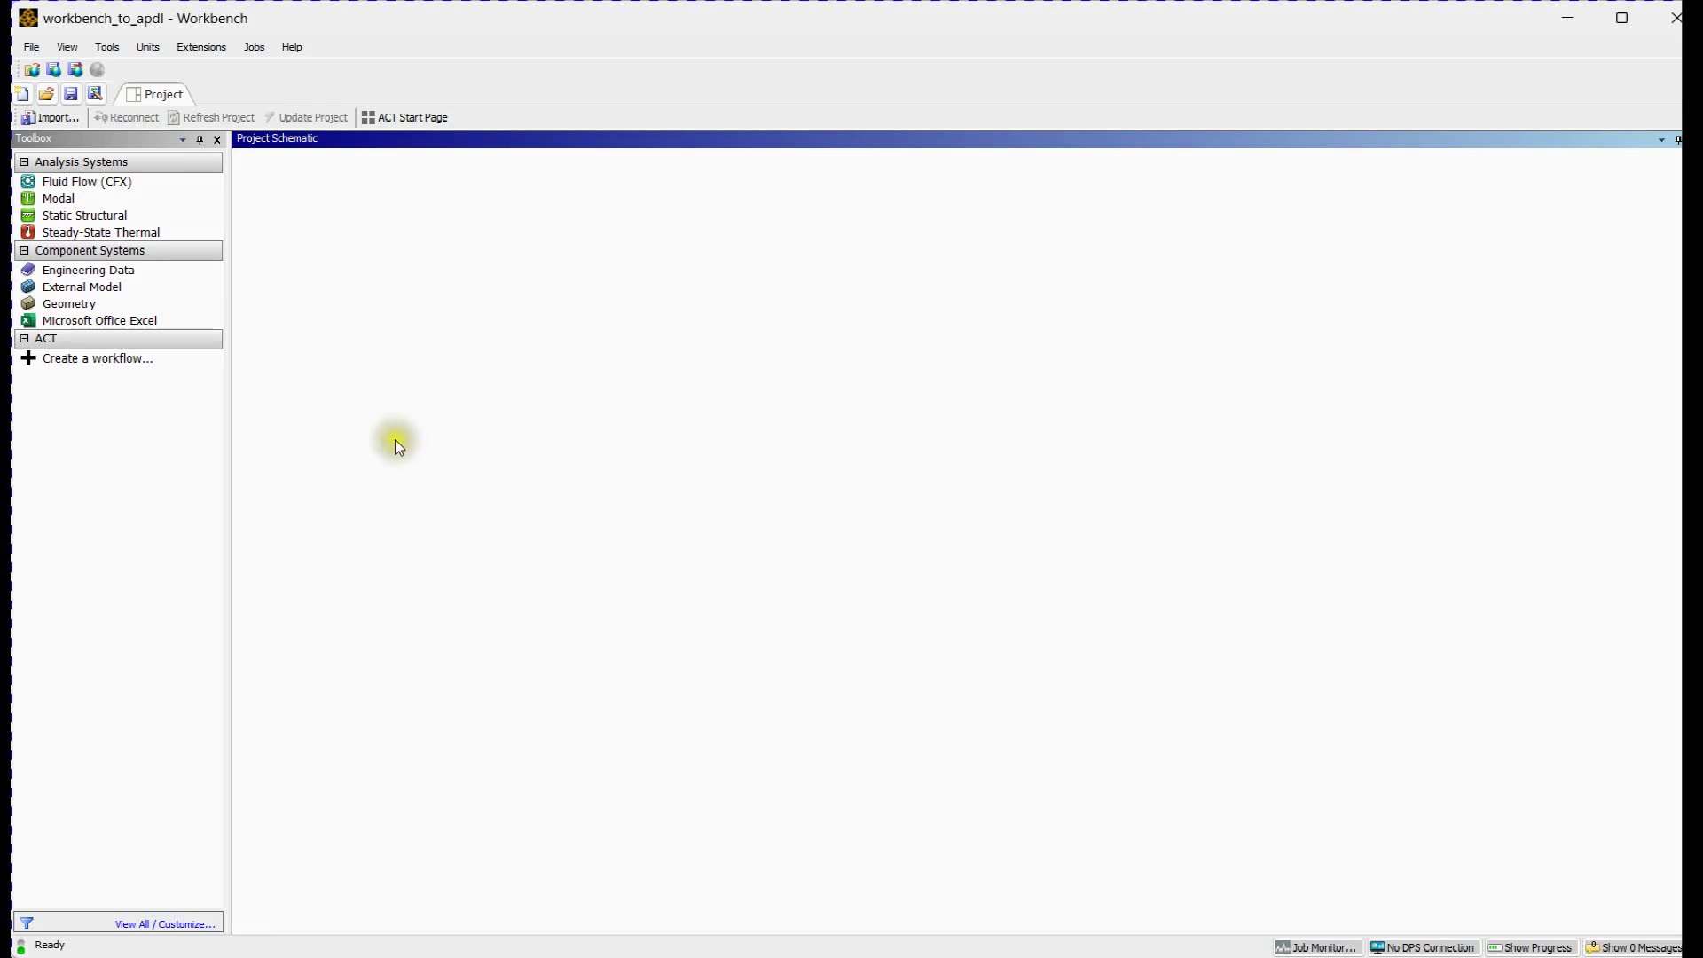
- Add a Static Structural system to the project and open its geometry in SpaceClaim
click(84, 214)
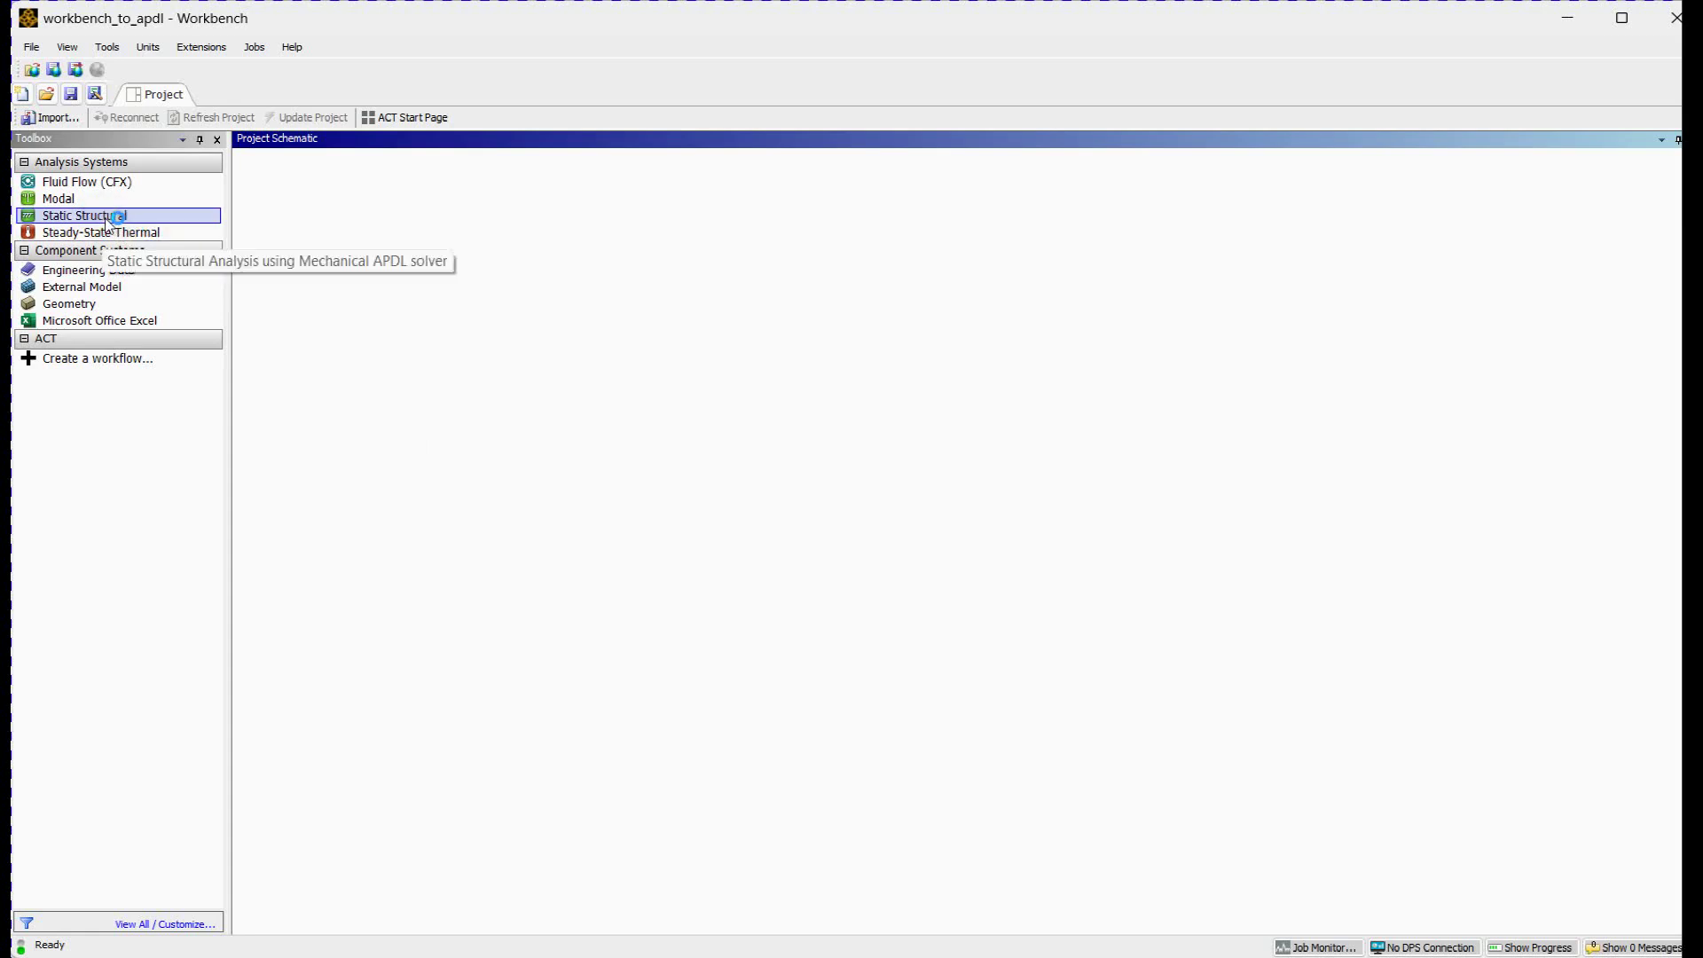
drag(107, 216, 529, 494)
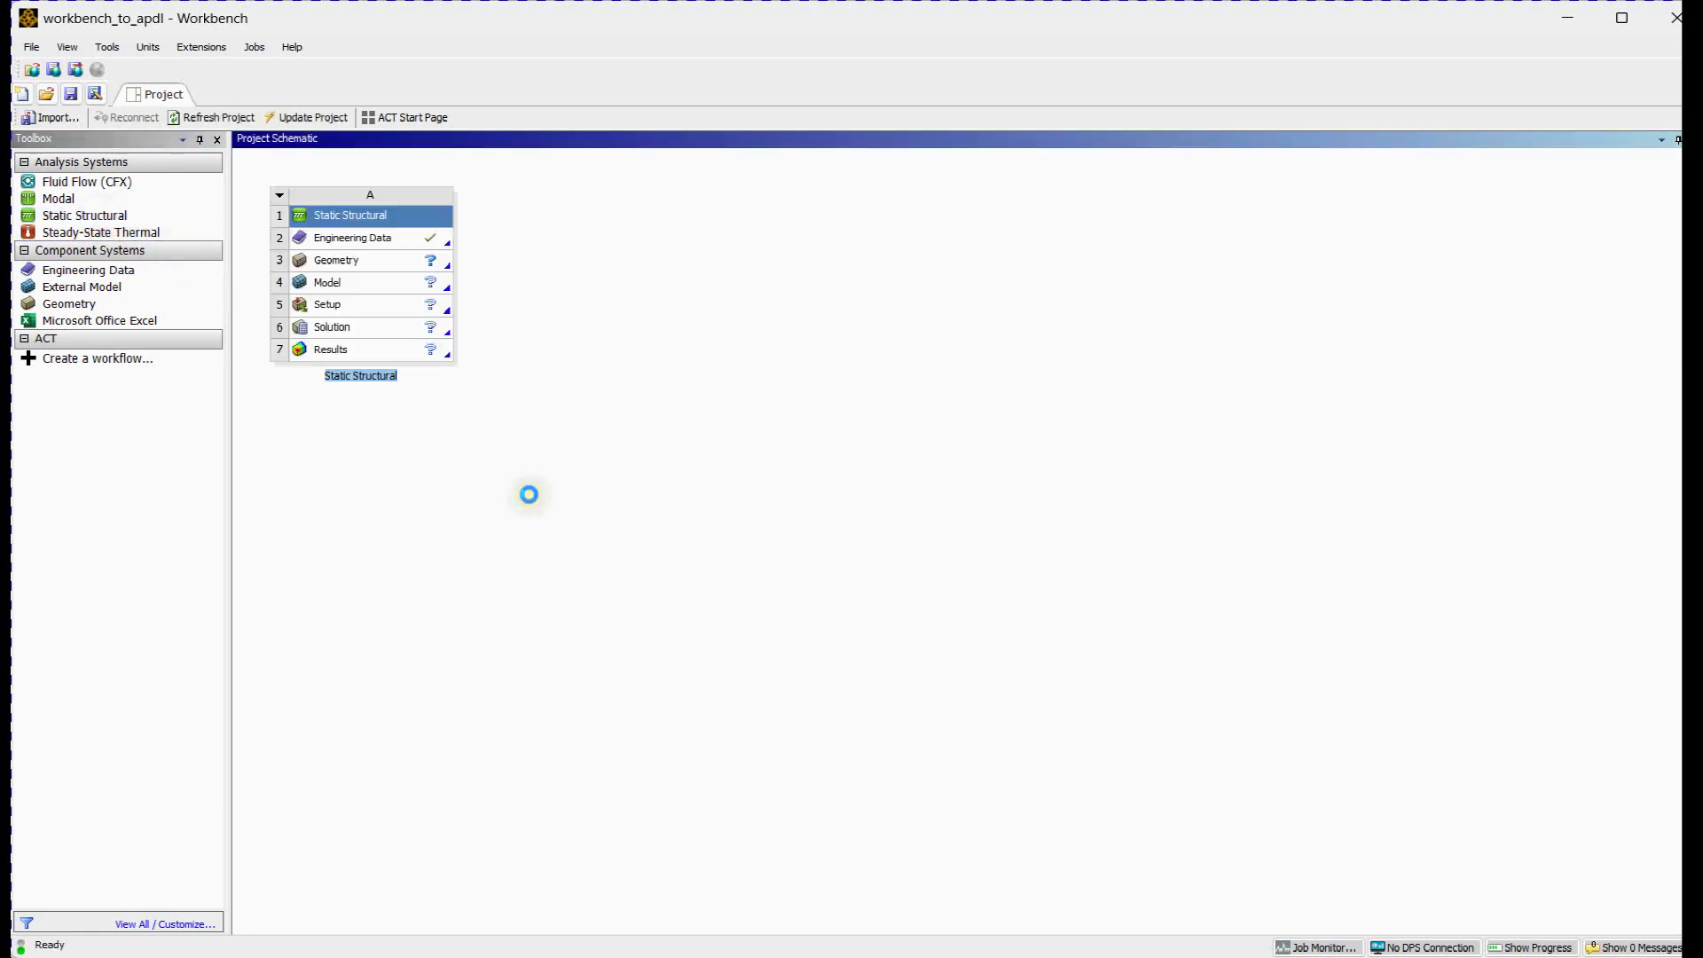
right_click(363, 261)
click(472, 295)
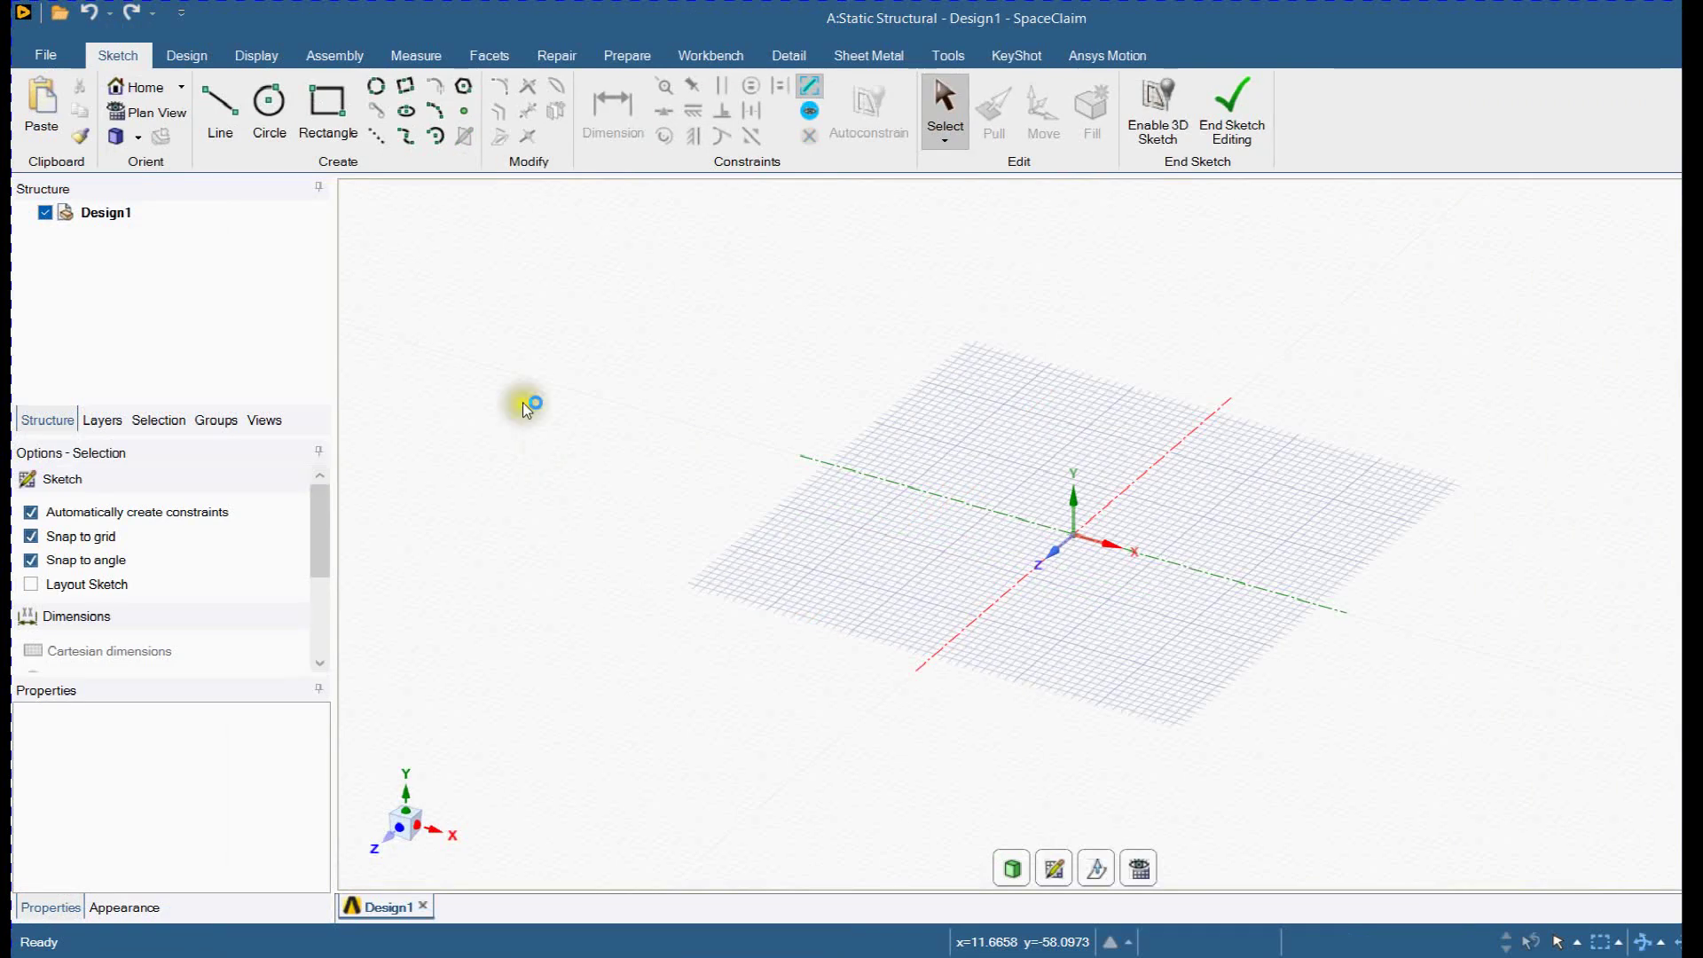
- Sketch a 50 x 50 mm square centred on the origin
click(328, 113)
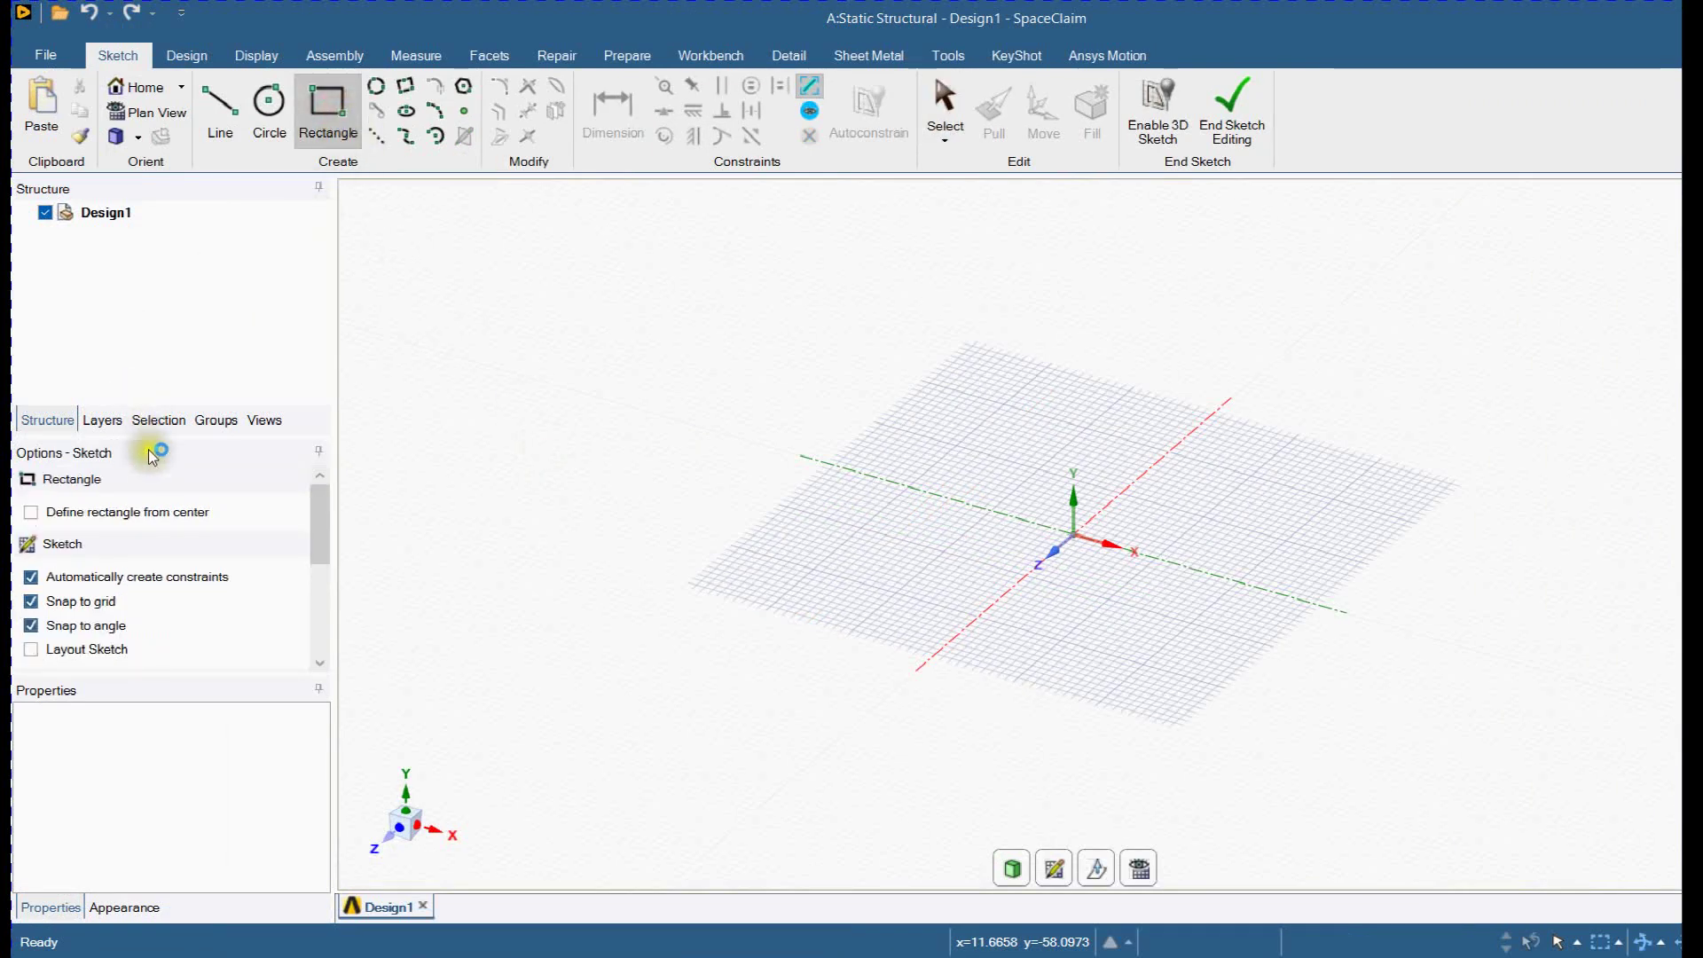
click(31, 512)
click(1080, 542)
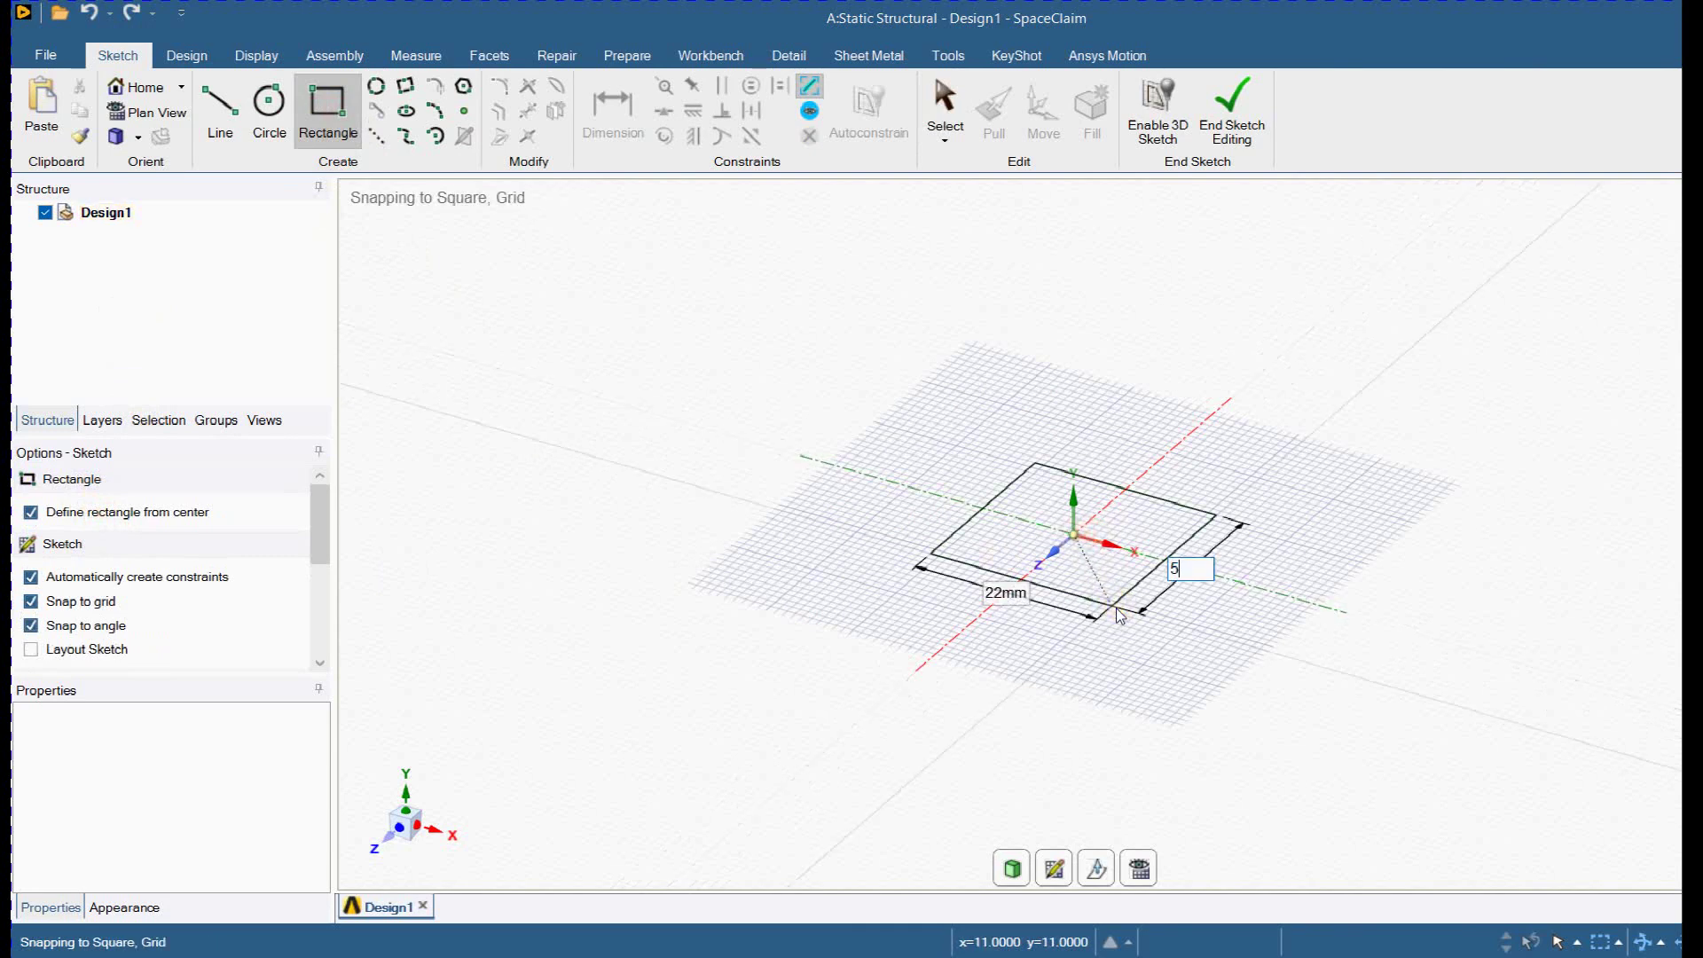
text(50)
key(Tab)
text(50)
key(Tab)
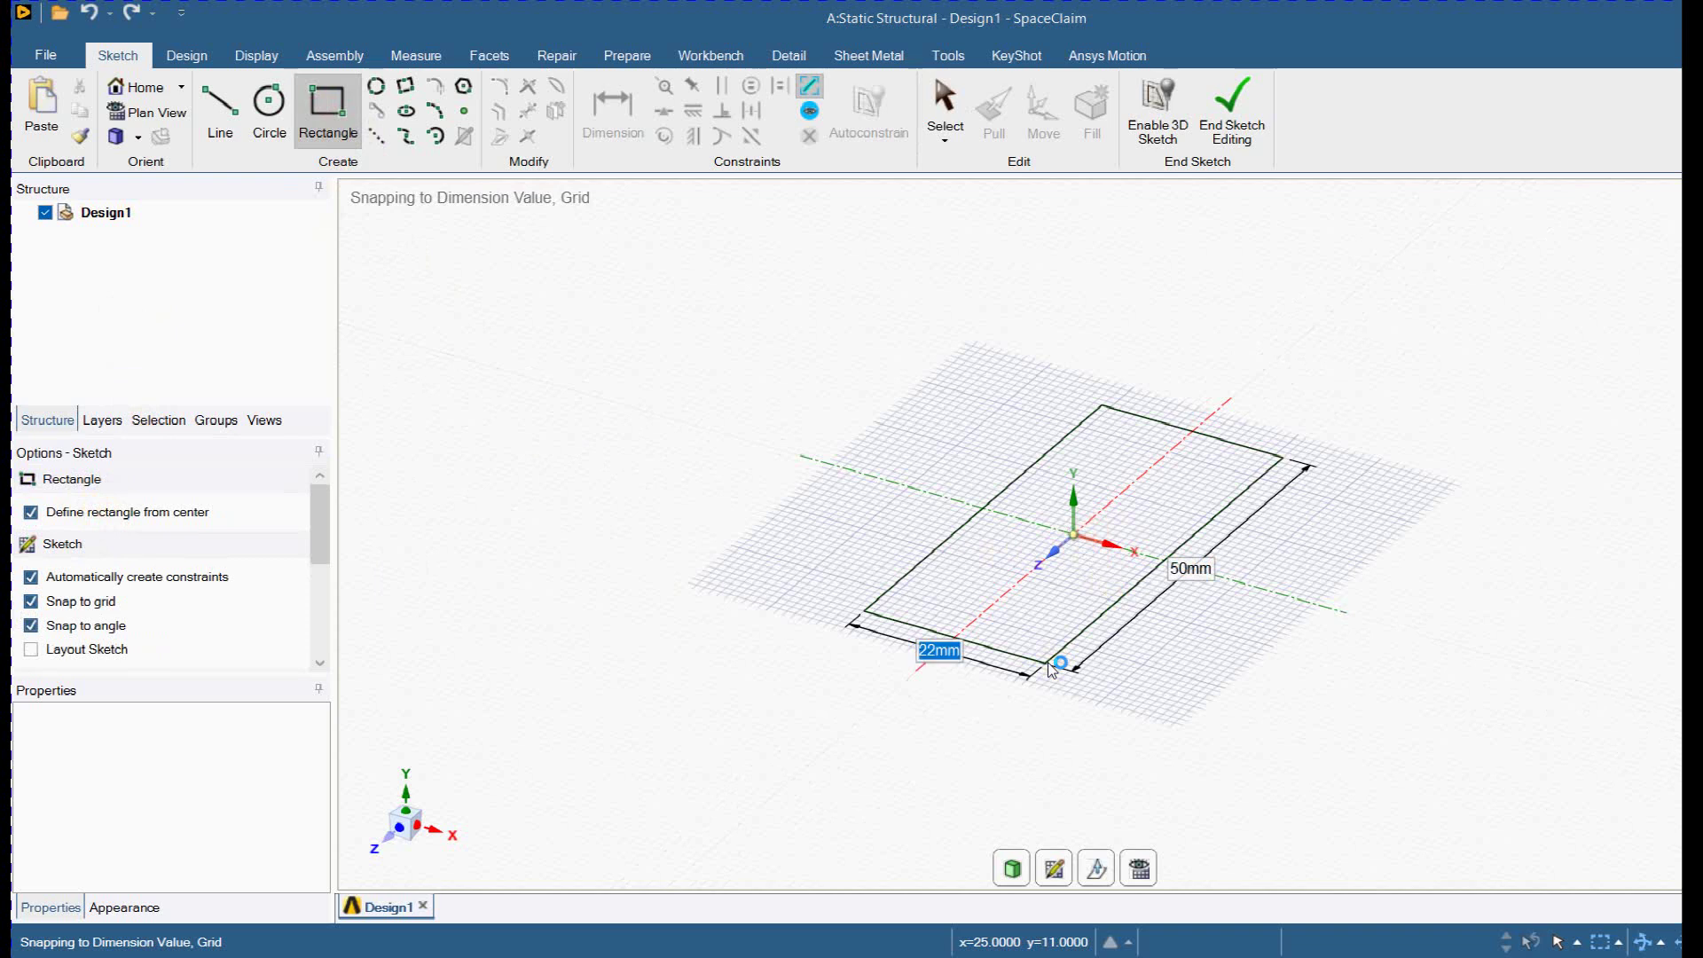
click(1058, 663)
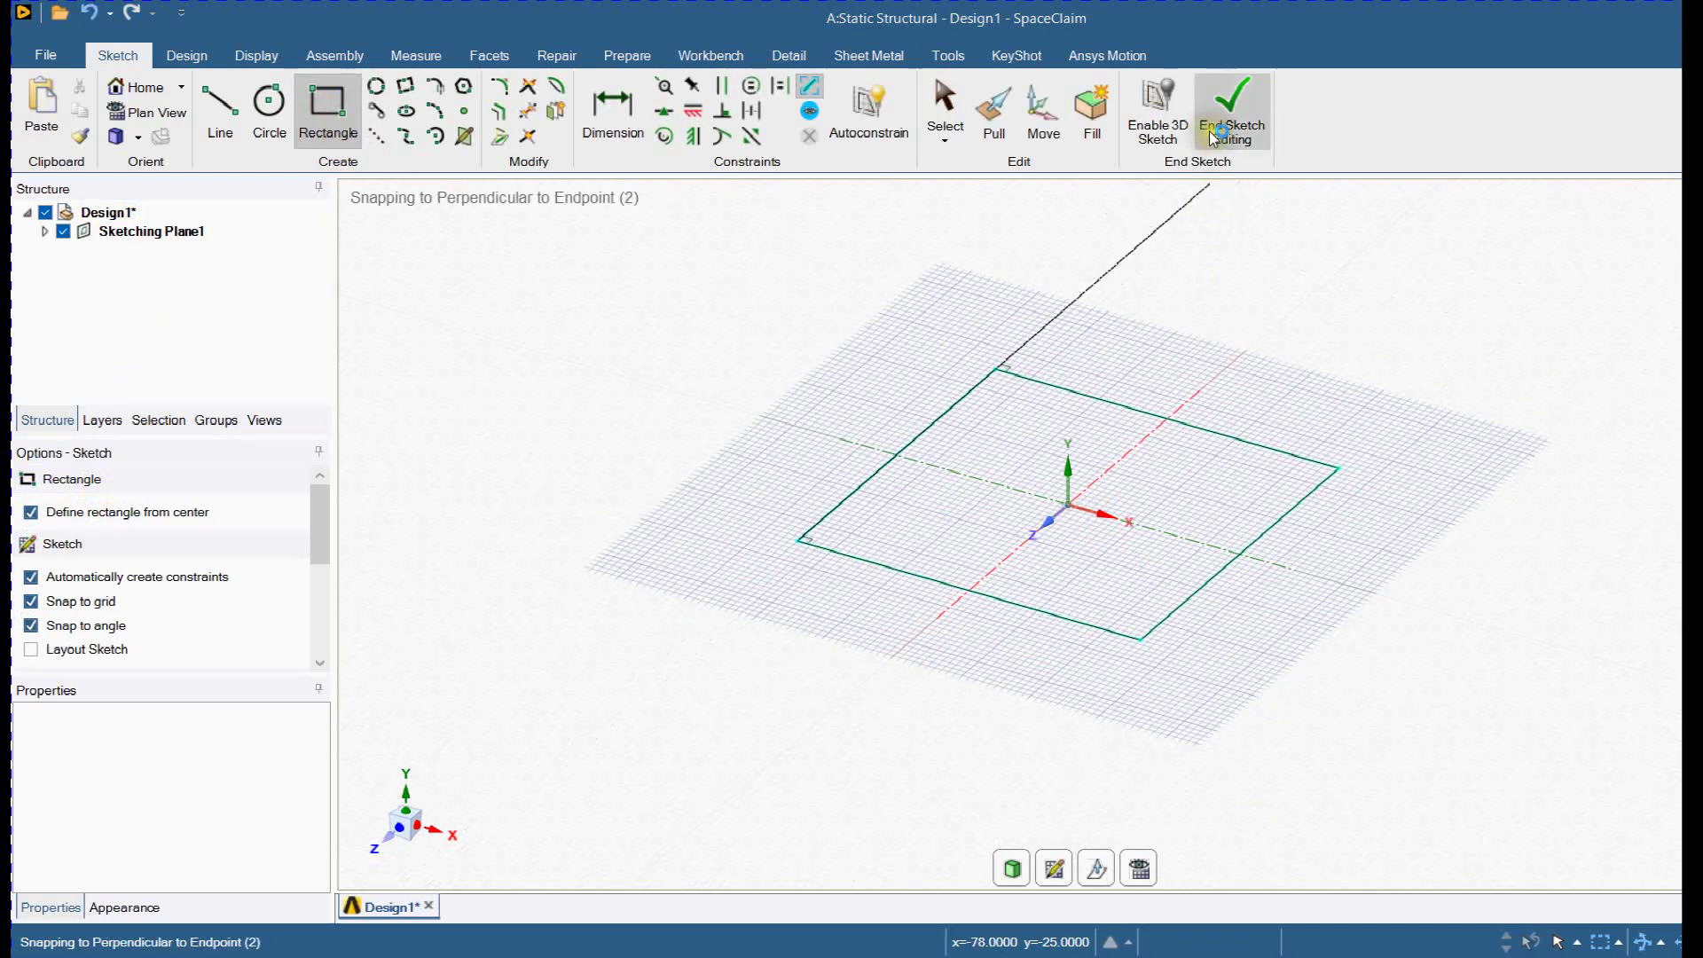
click(1213, 131)
- Pull the square face 500 mm into a solid bar and open it in Mechanical
click(947, 522)
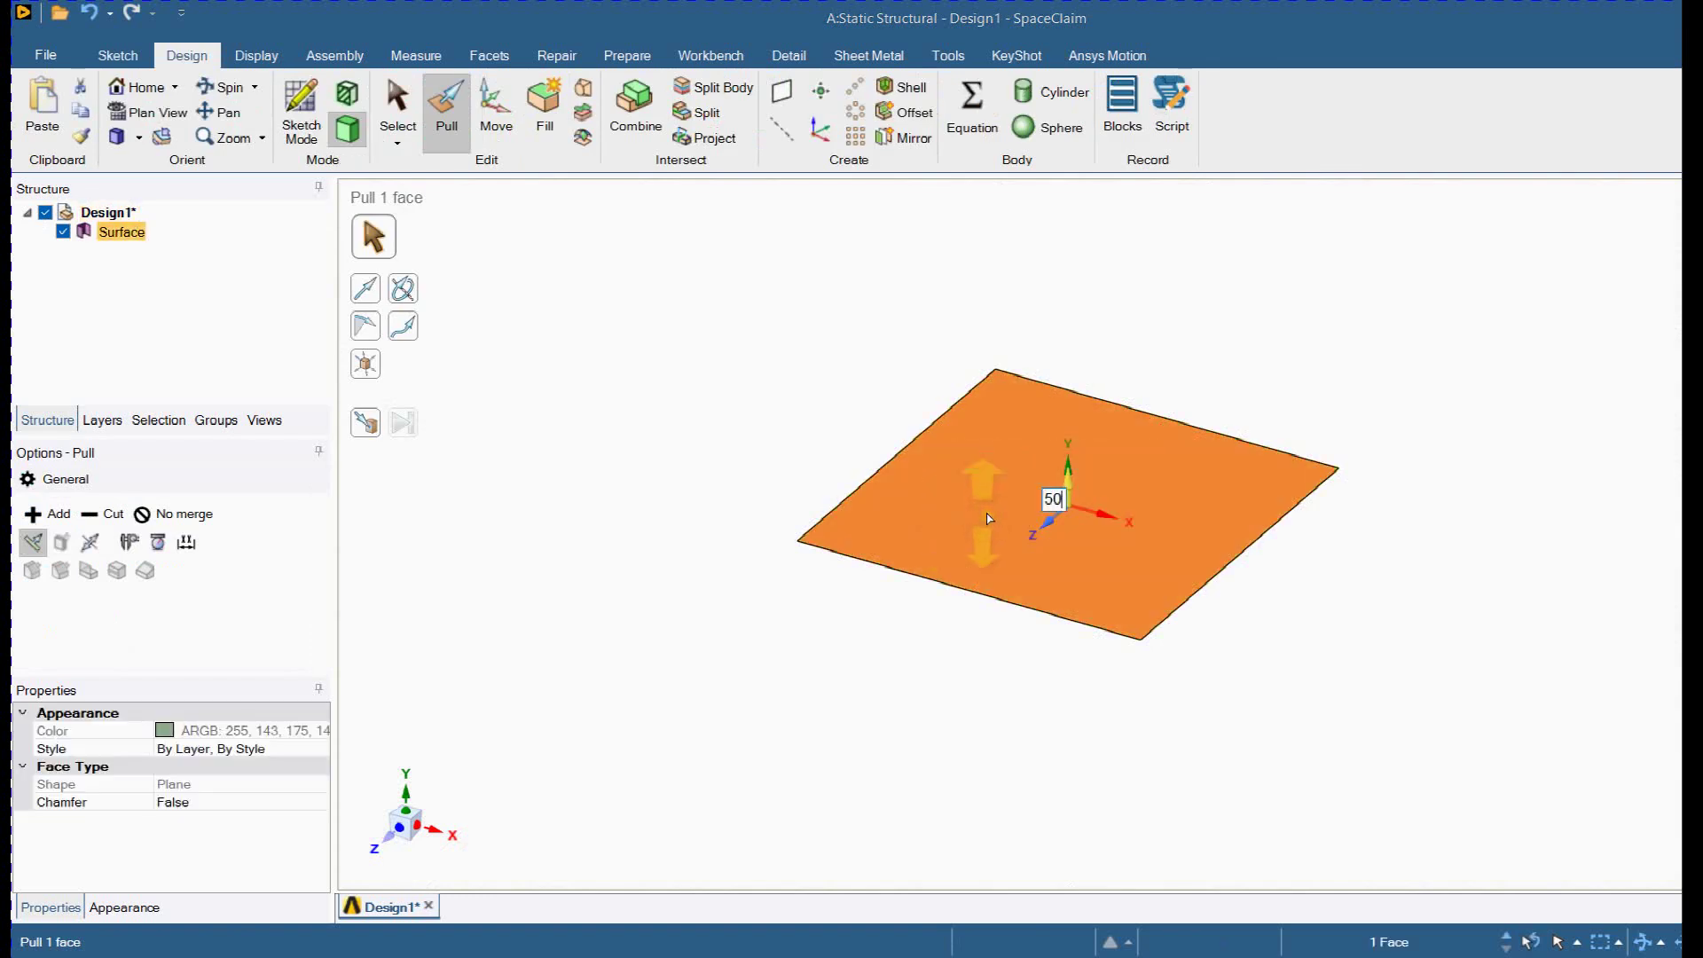
key(Return)
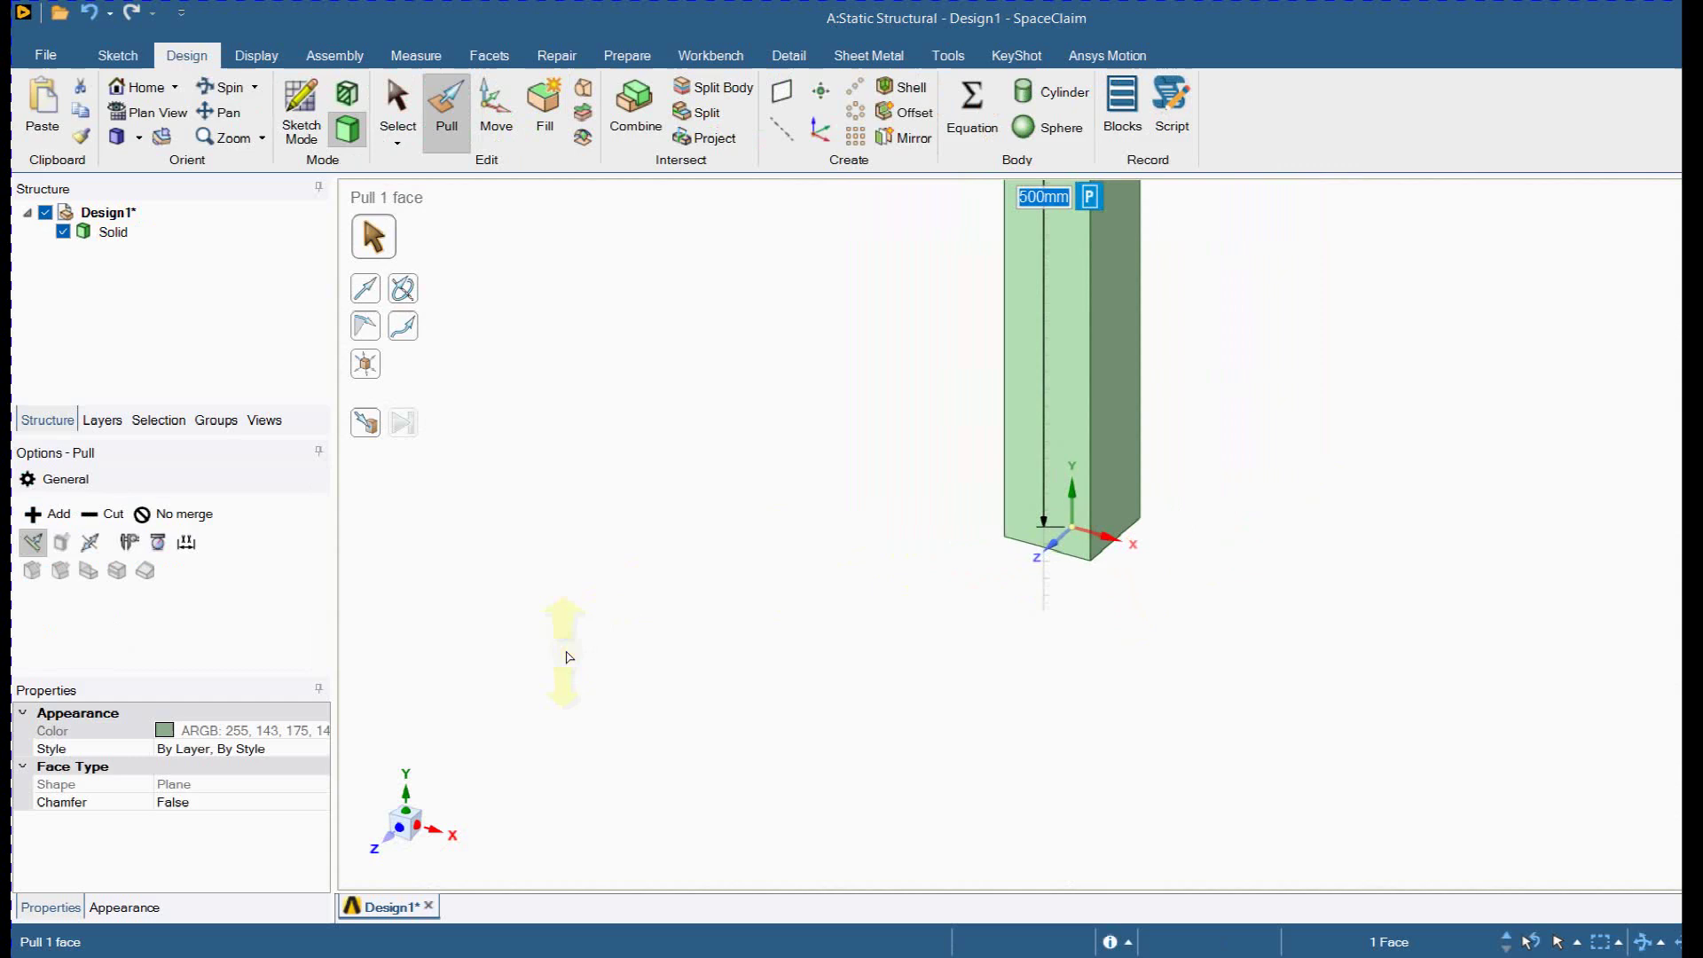
click(1323, 237)
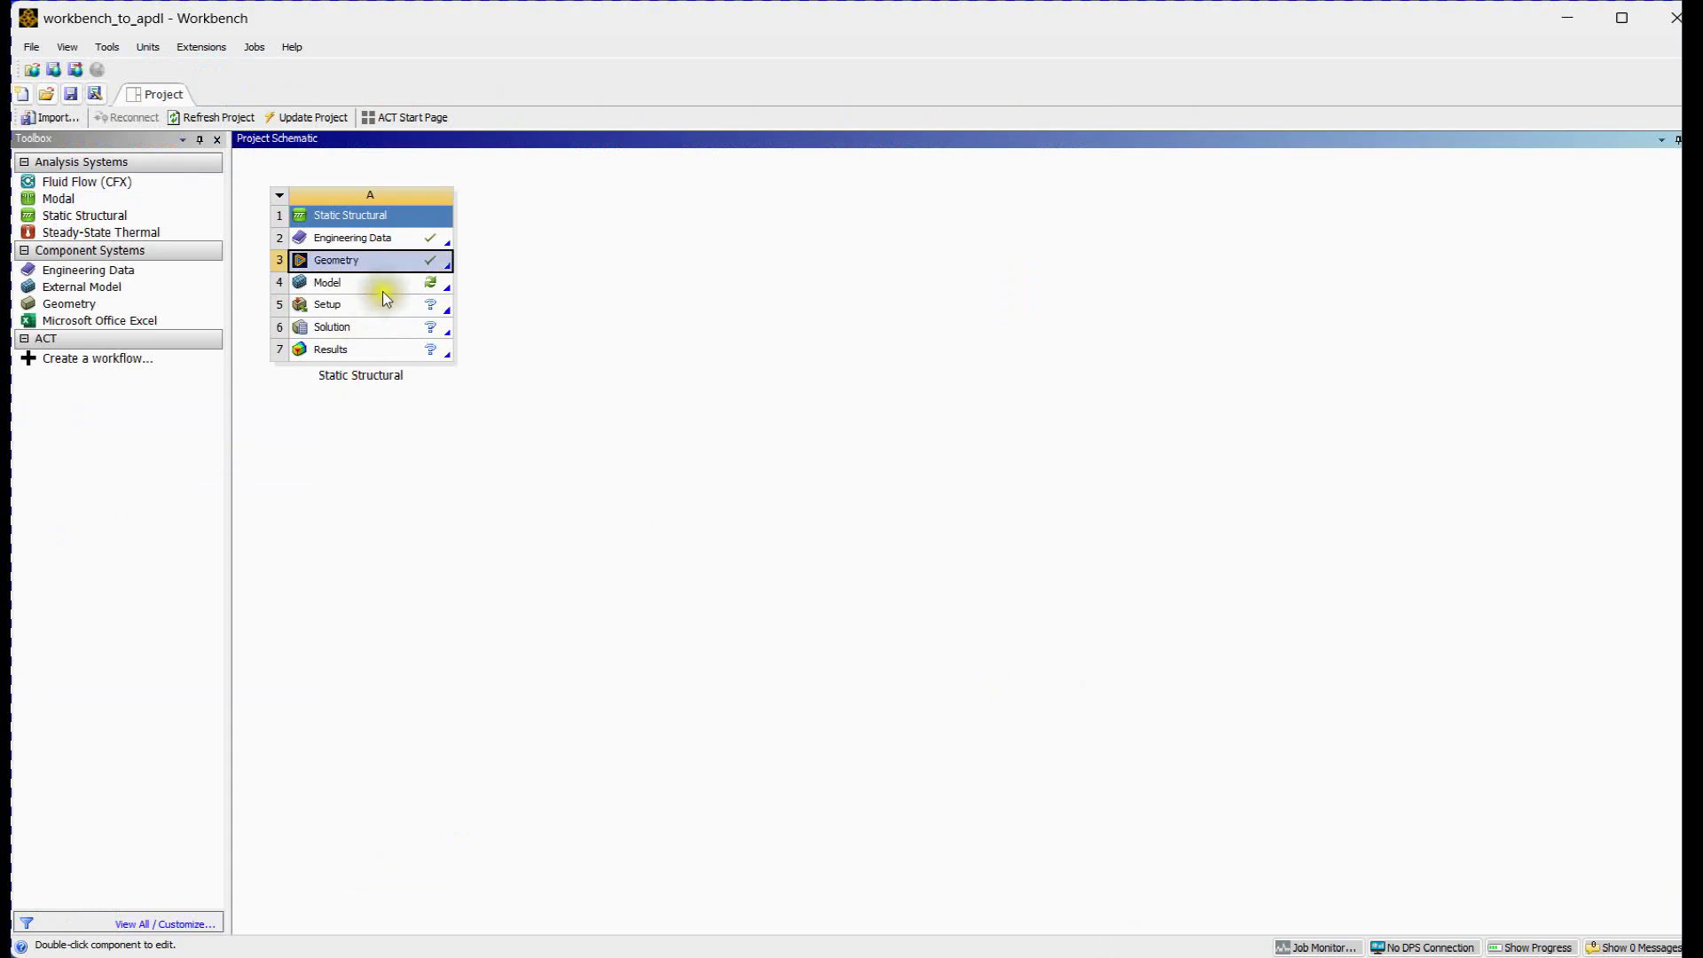
double_click(382, 284)
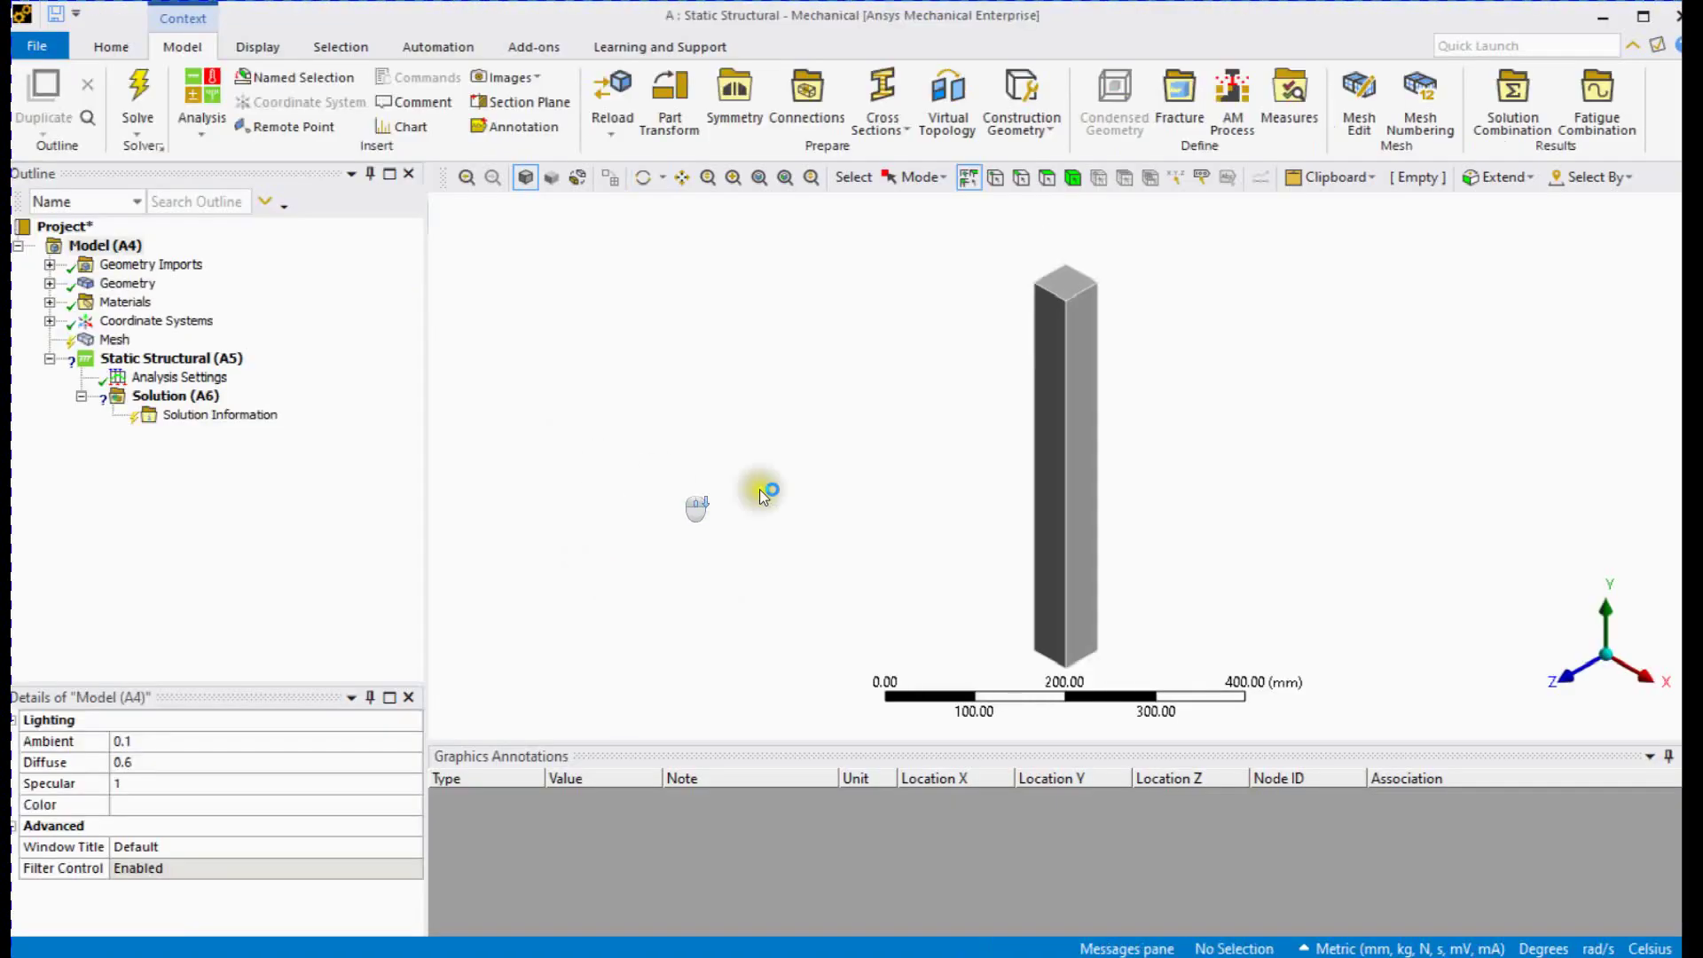
- Generate the mesh for the bar
mouse_move(759, 493)
middle_down()
mouse_move(1031, 525)
mouse_move(826, 346)
mouse_move(819, 399)
middle_up()
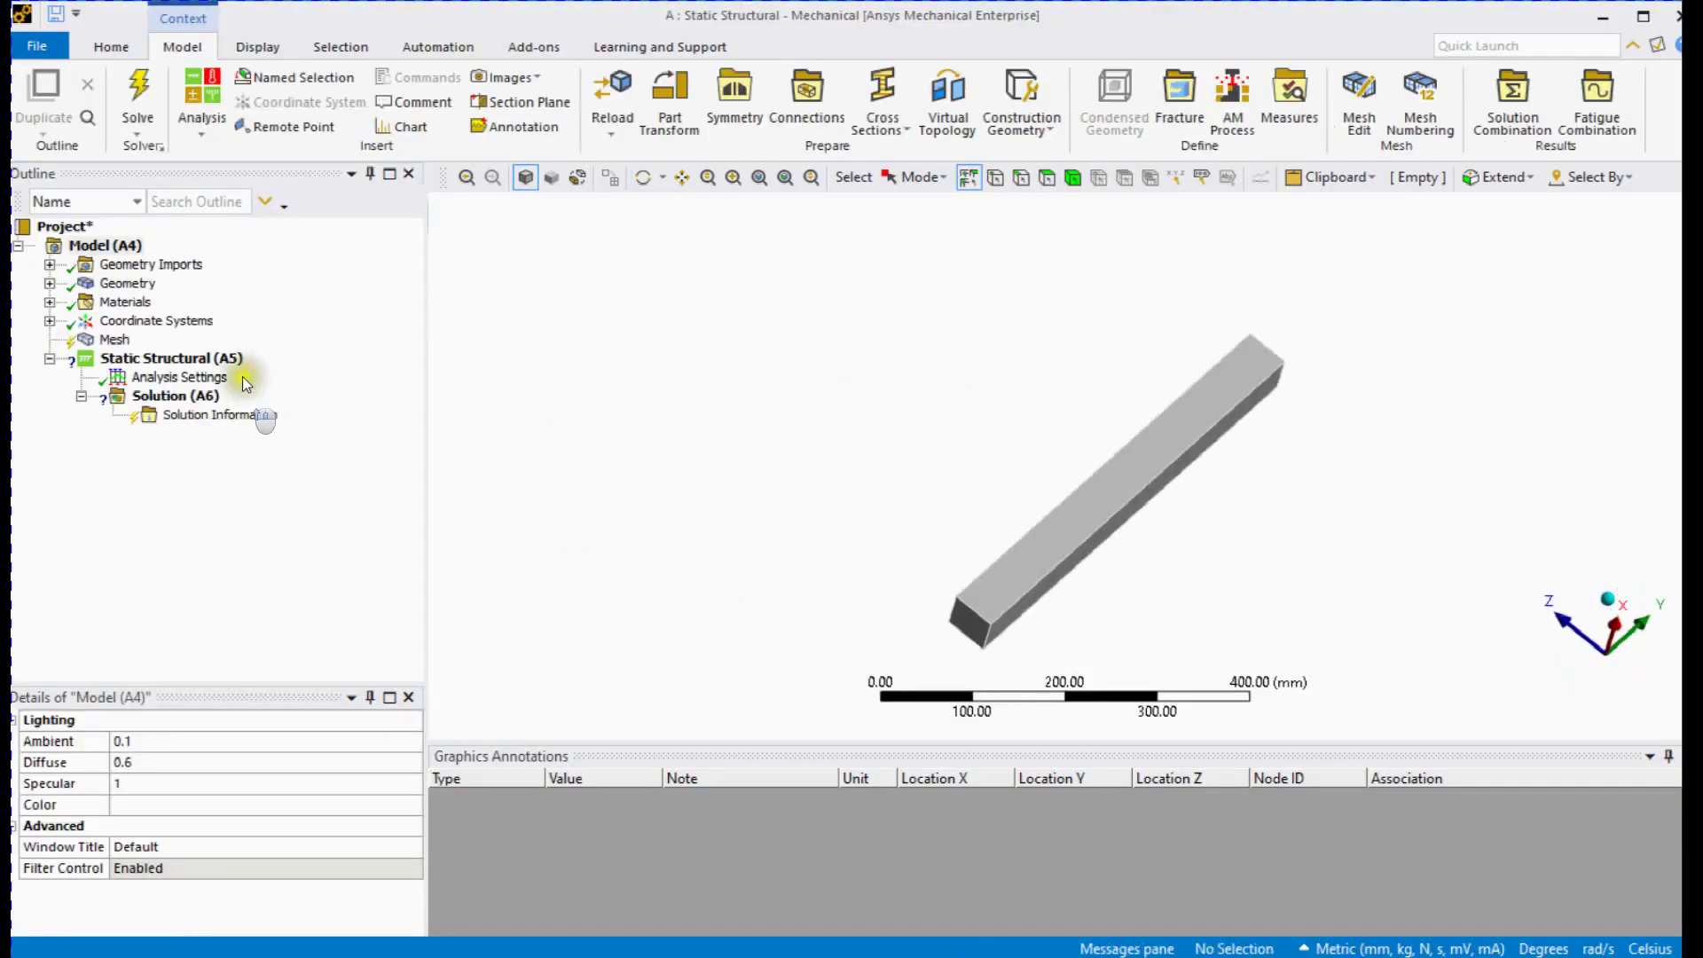
click(113, 340)
right_click(113, 339)
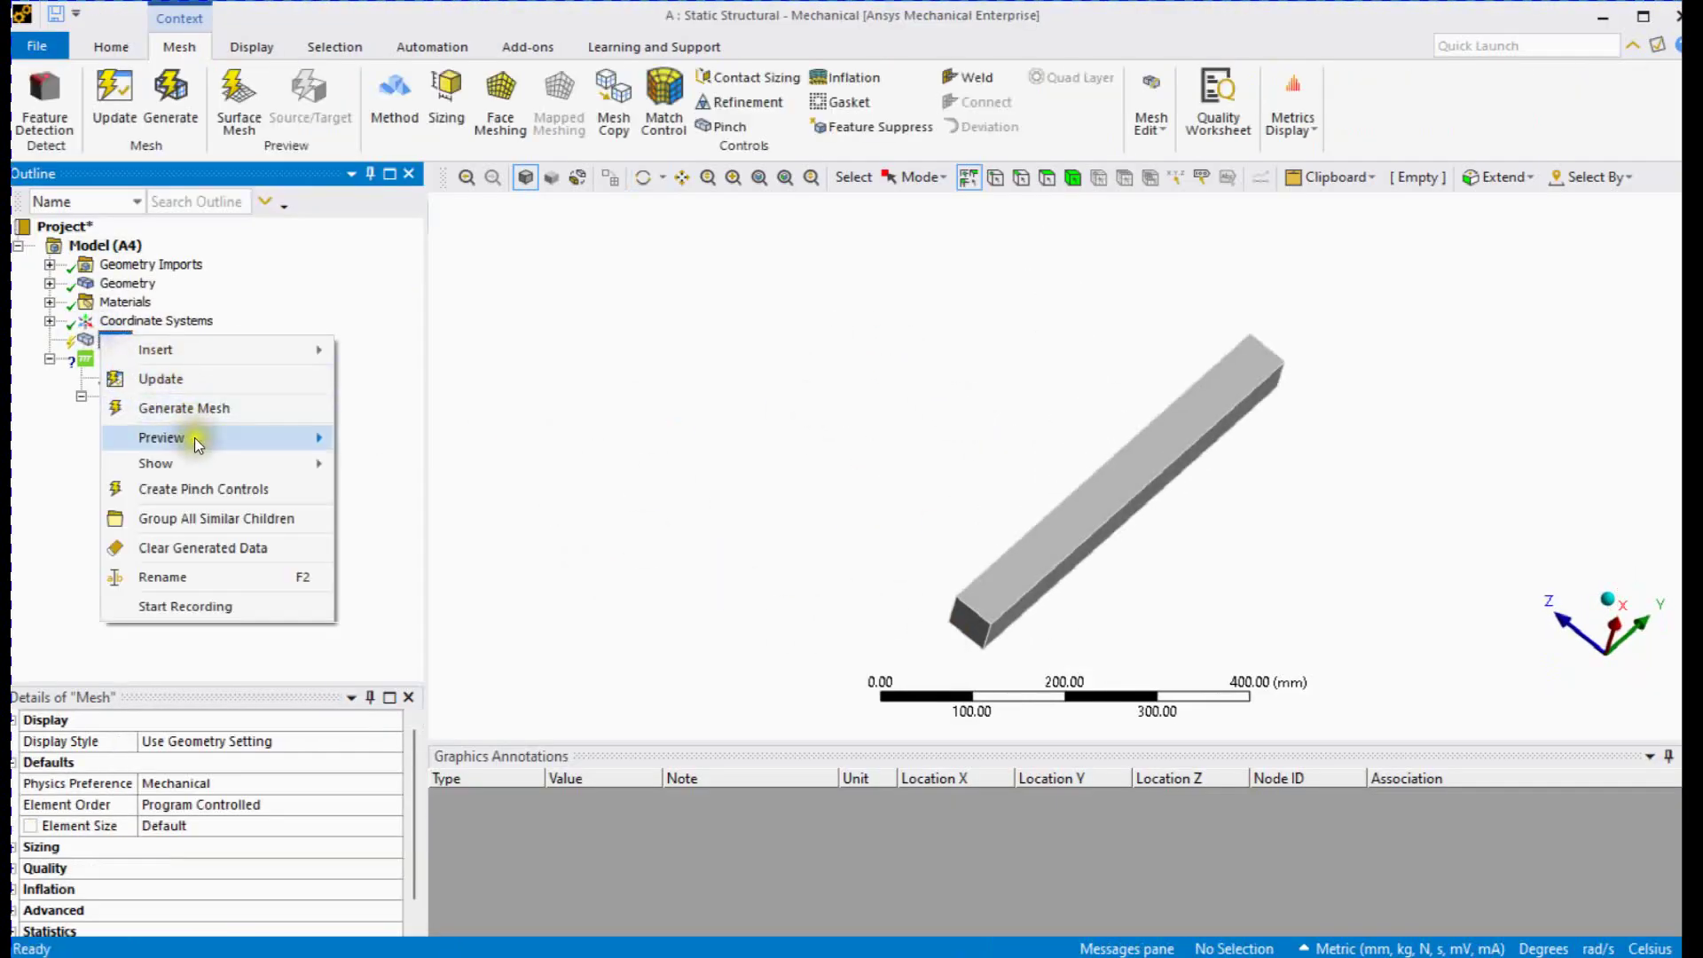
click(198, 409)
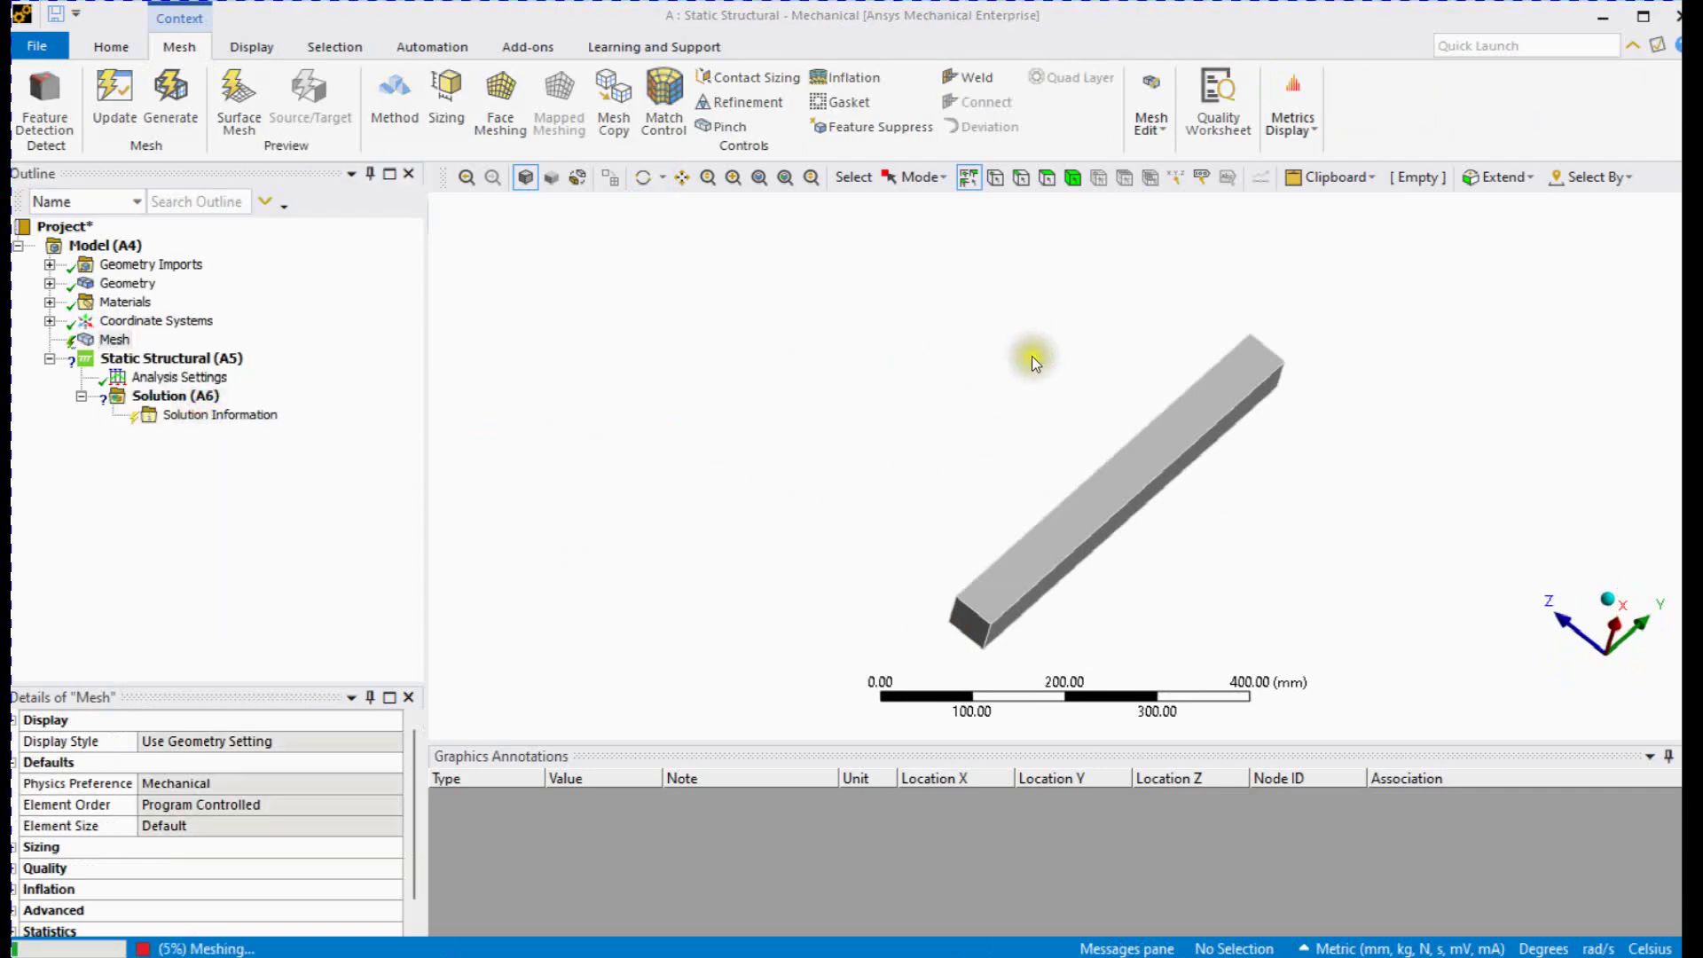
- Add a fixed support on the bar's lower end face
click(1073, 177)
click(969, 619)
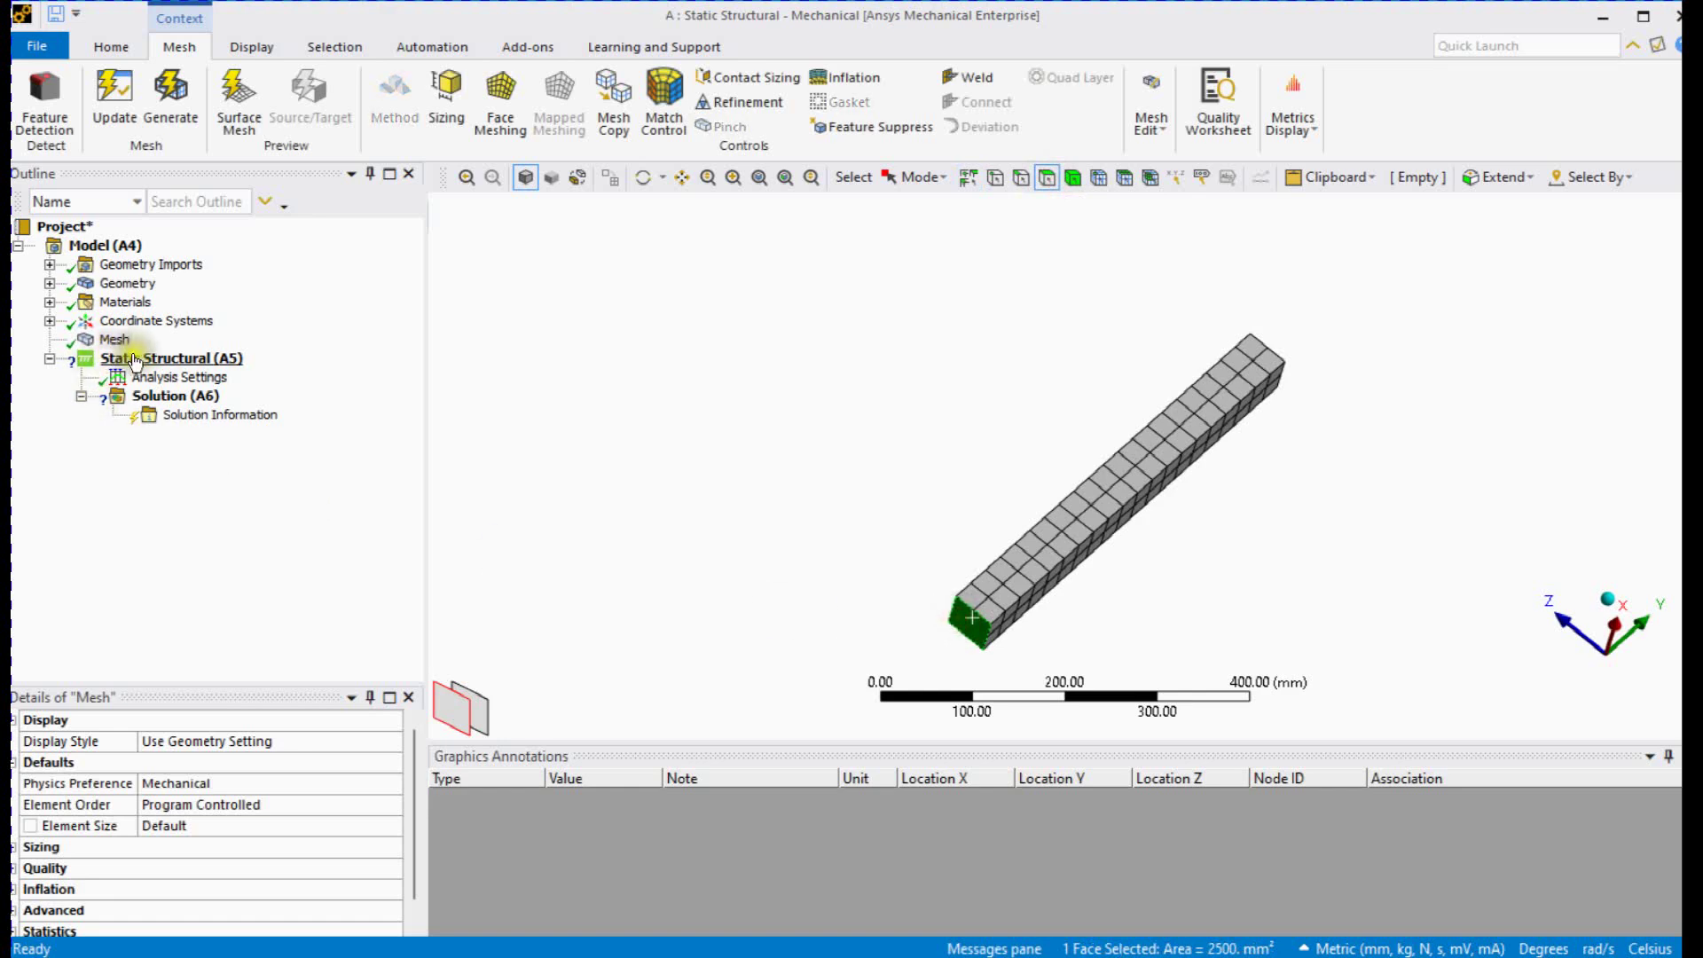
right_click(171, 359)
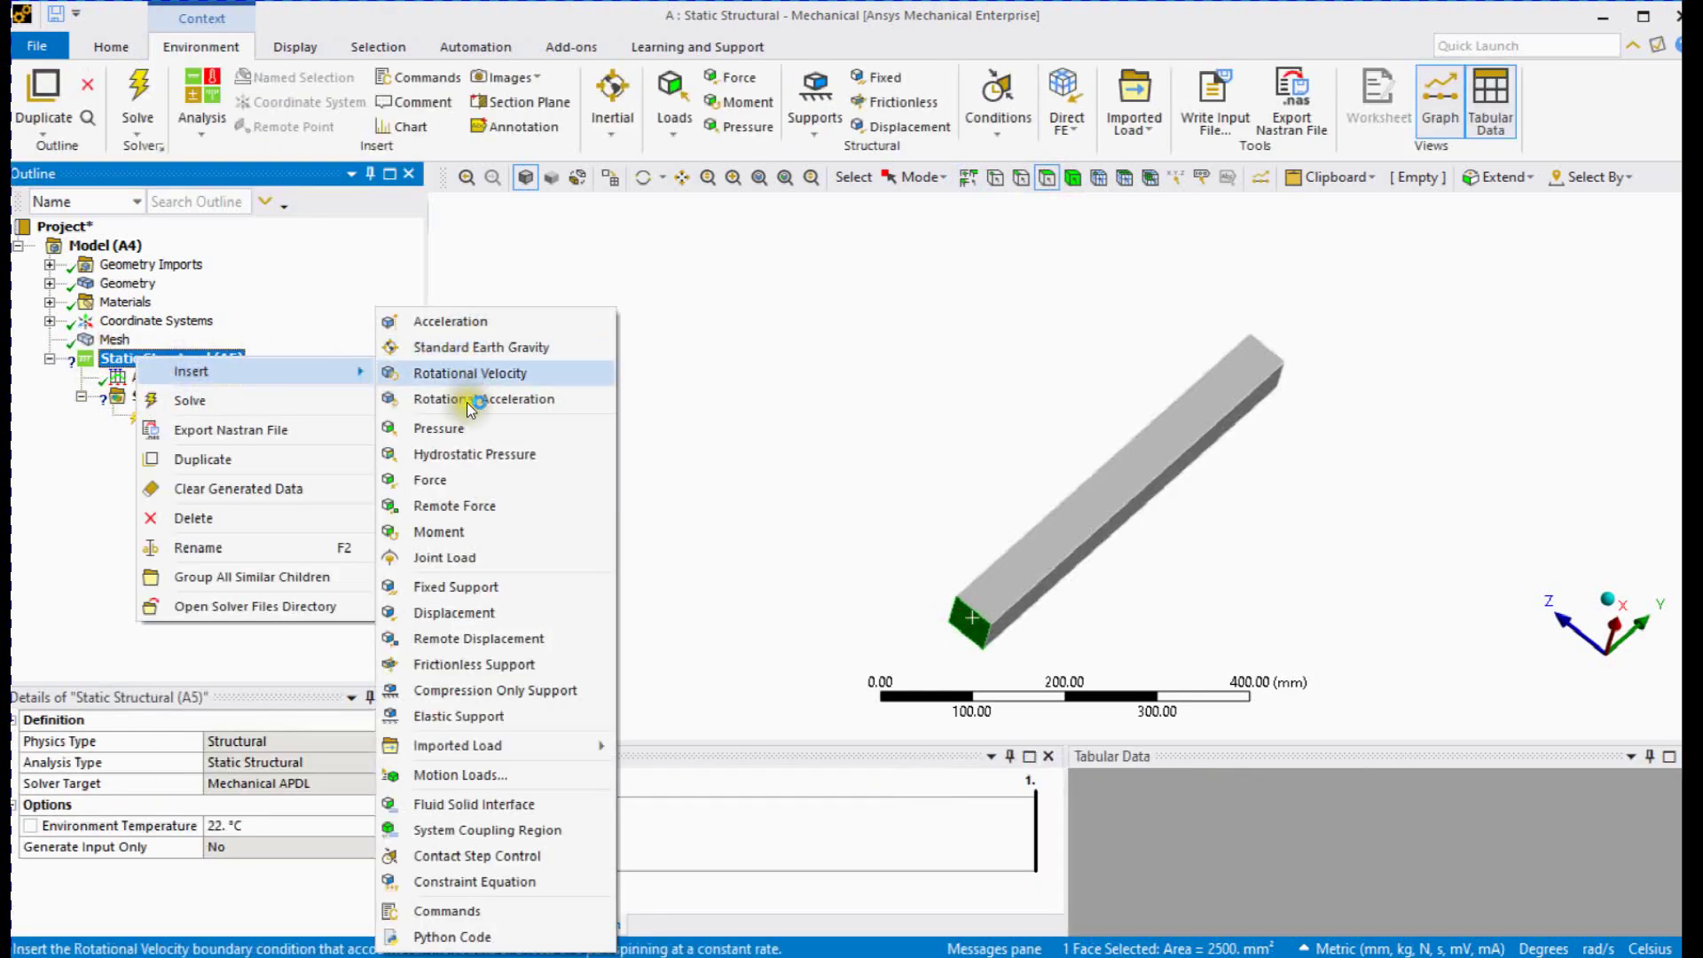
click(455, 585)
- Apply standard Earth gravity along −Z to the analysis
right_click(171, 358)
mouse_move(235, 372)
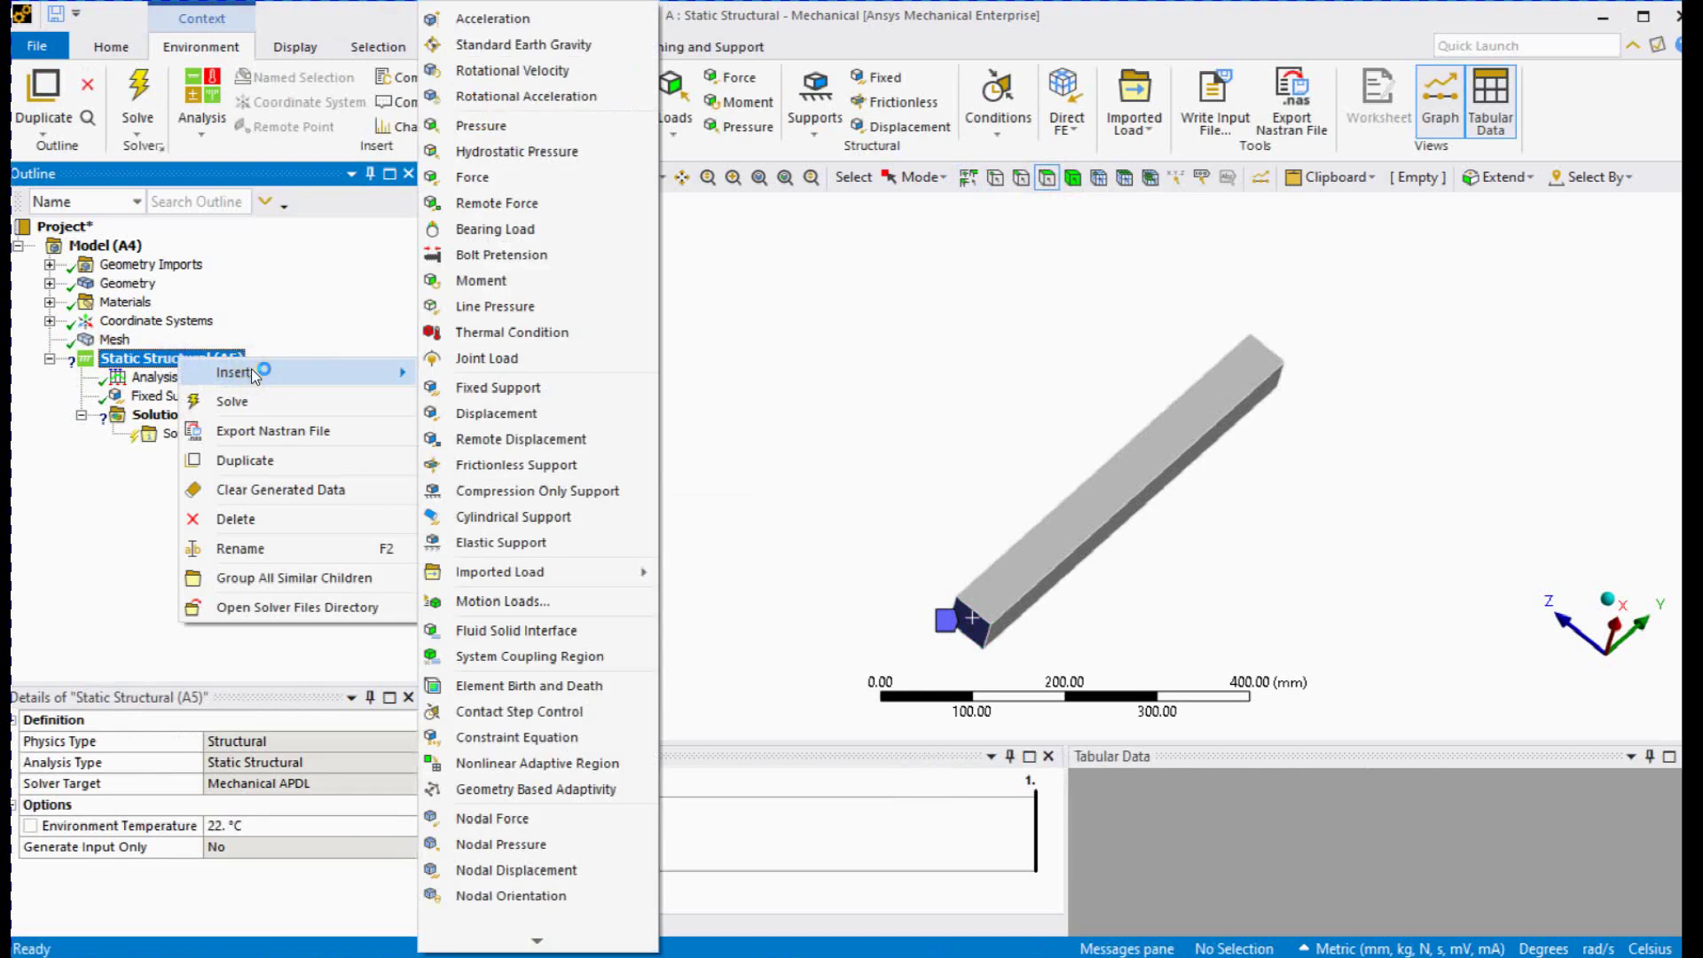
click(521, 44)
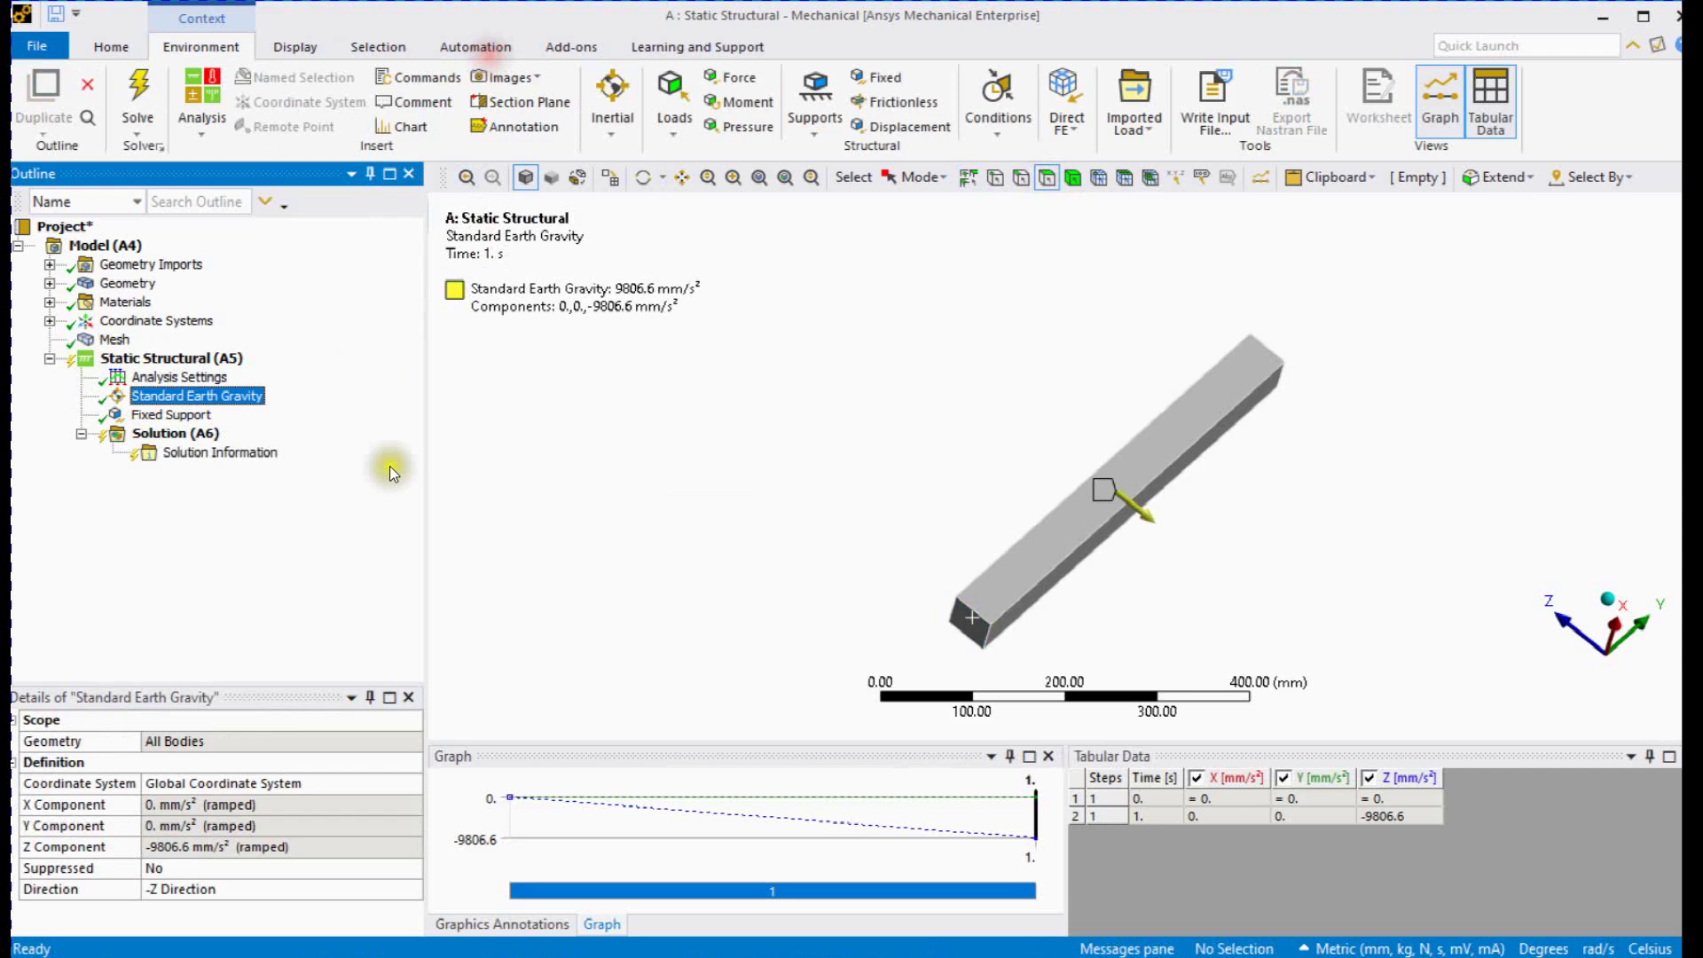
click(178, 377)
drag(240, 686, 229, 501)
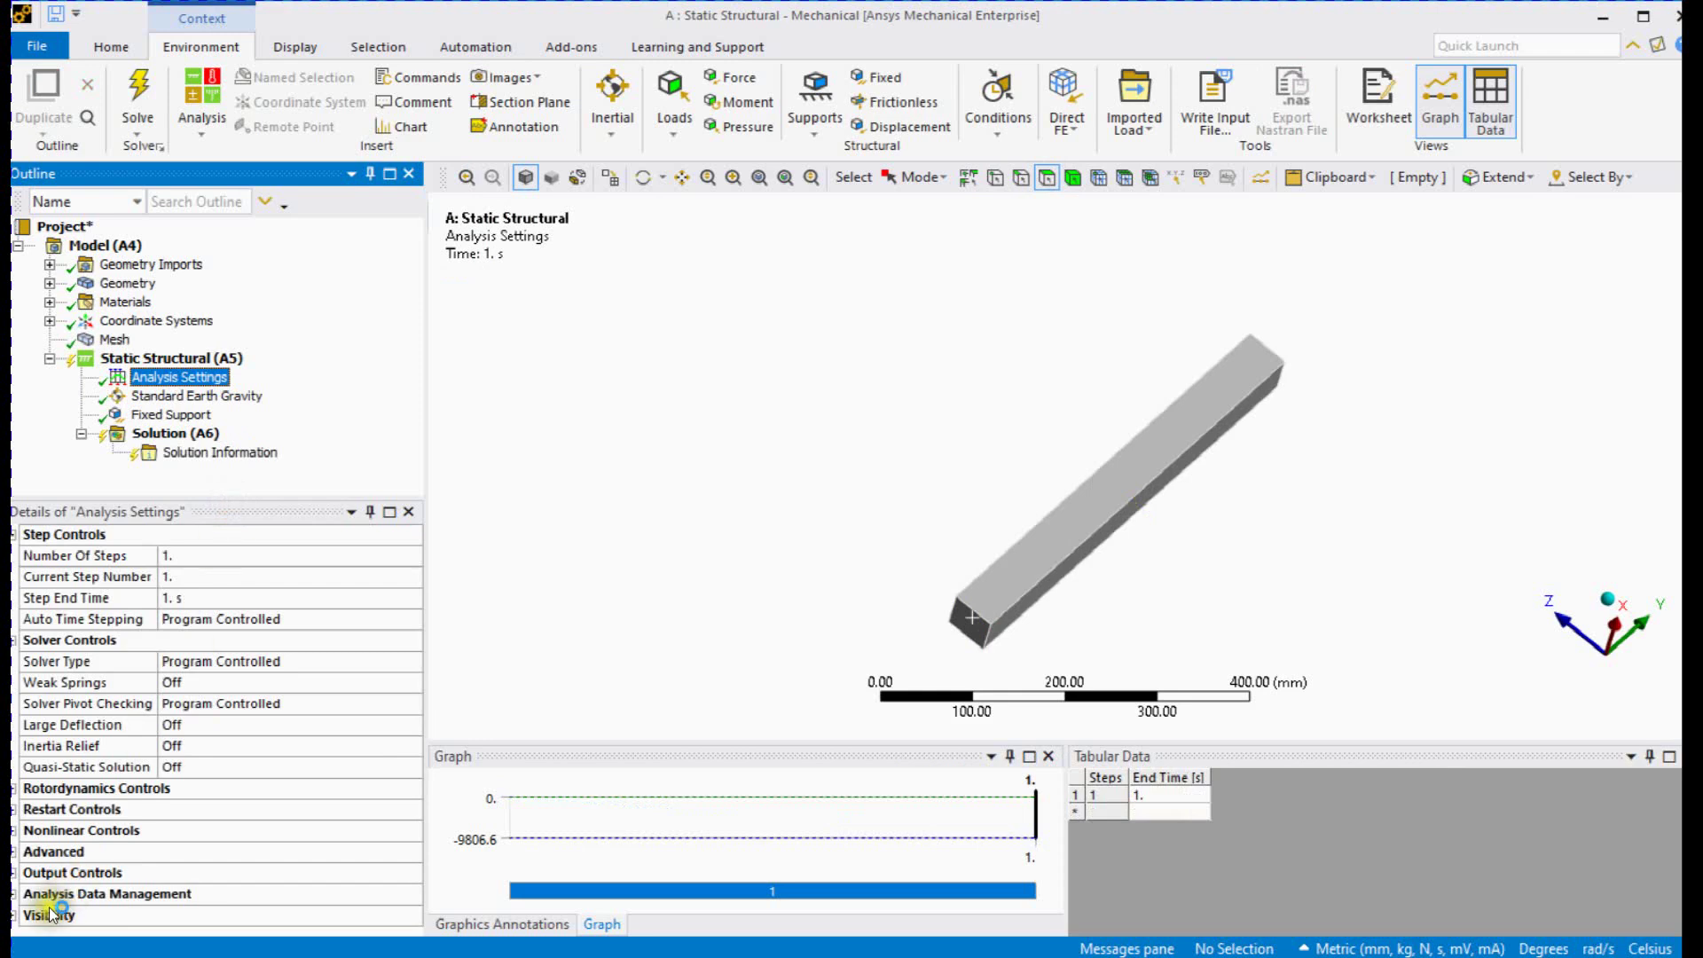
- Set Save MAPDL db to Yes under Analysis Data Management
click(20, 893)
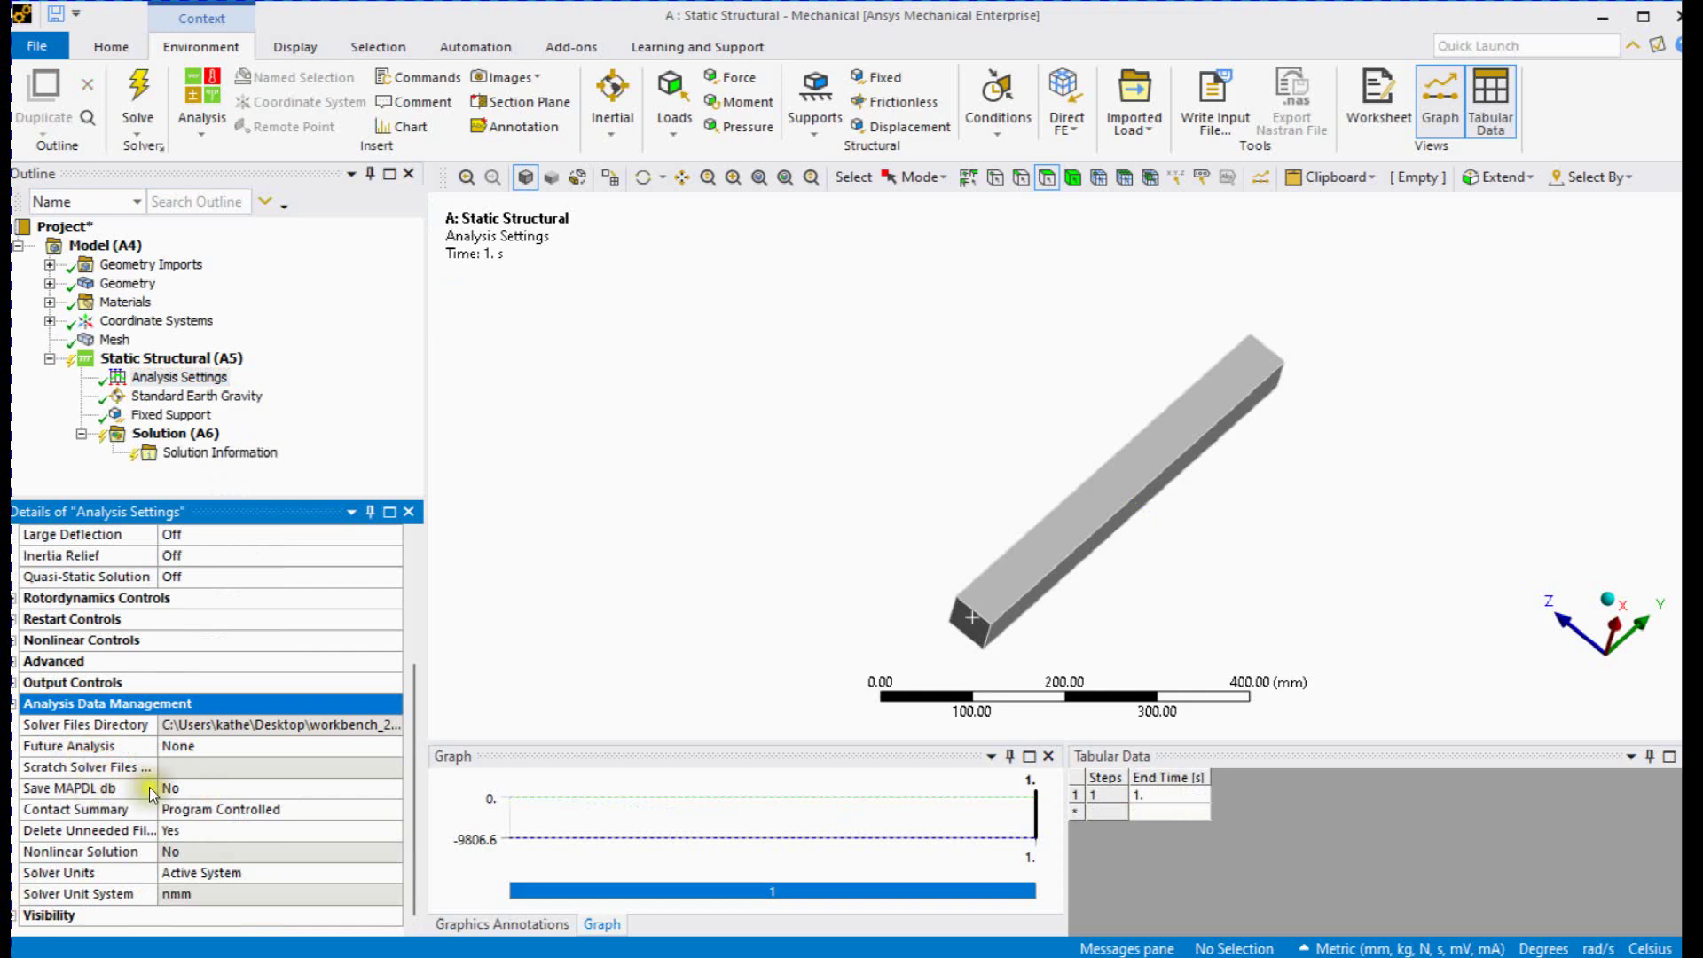
click(93, 787)
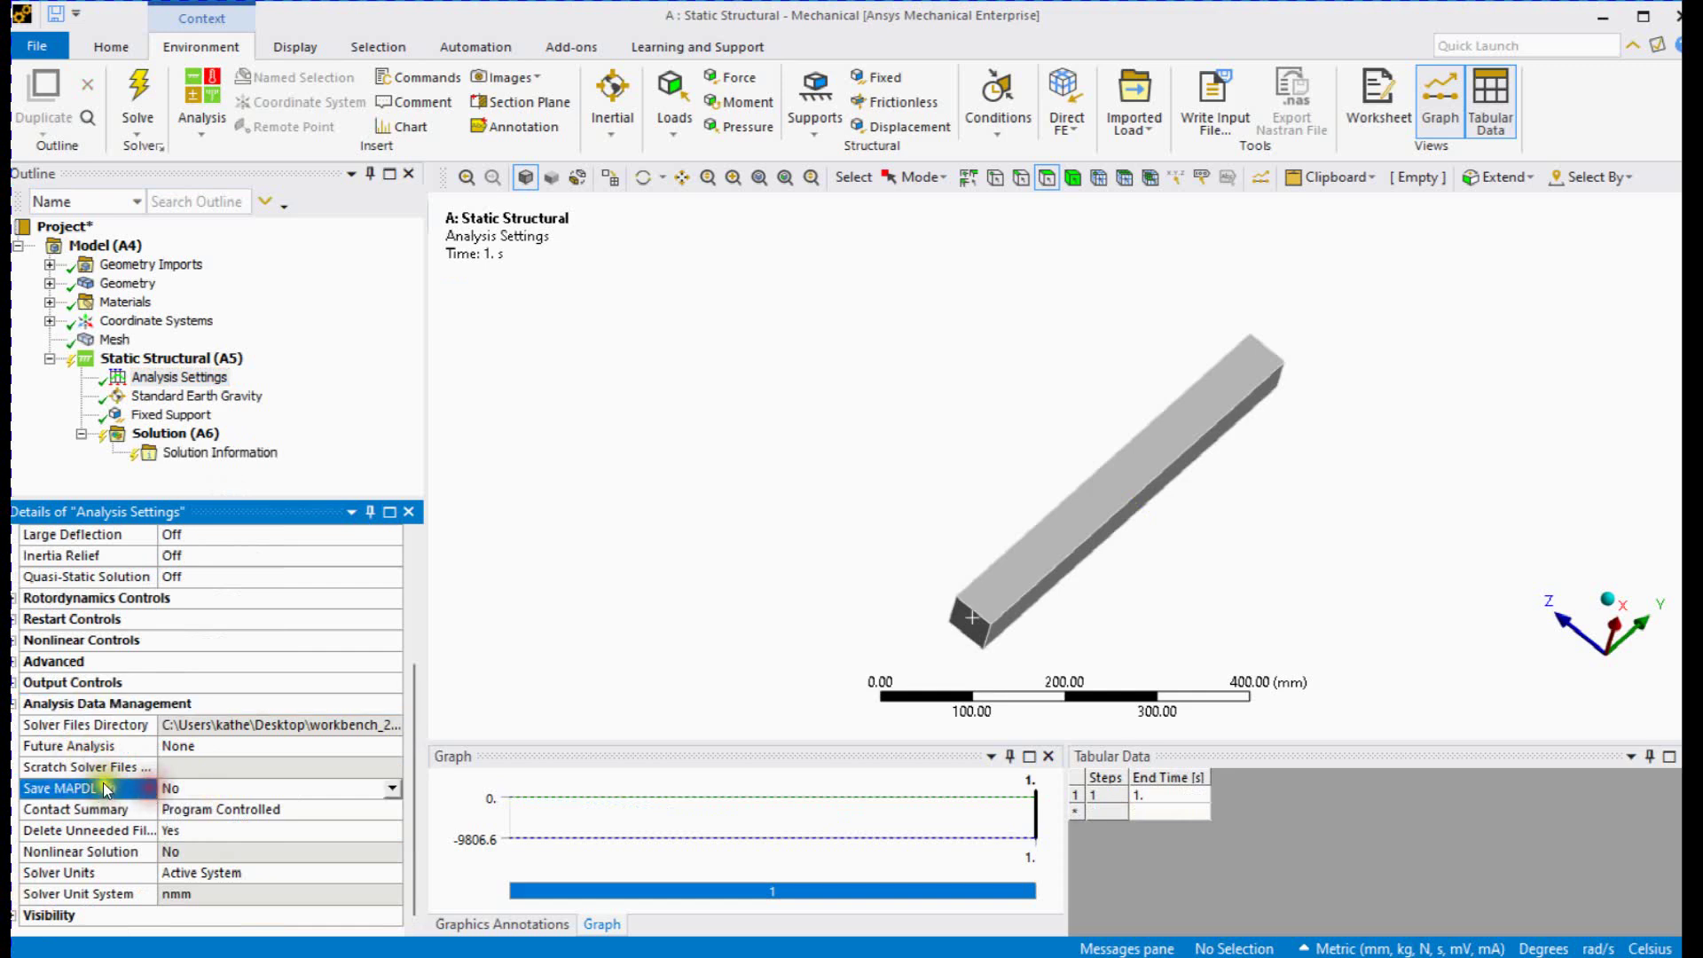
click(392, 787)
click(187, 814)
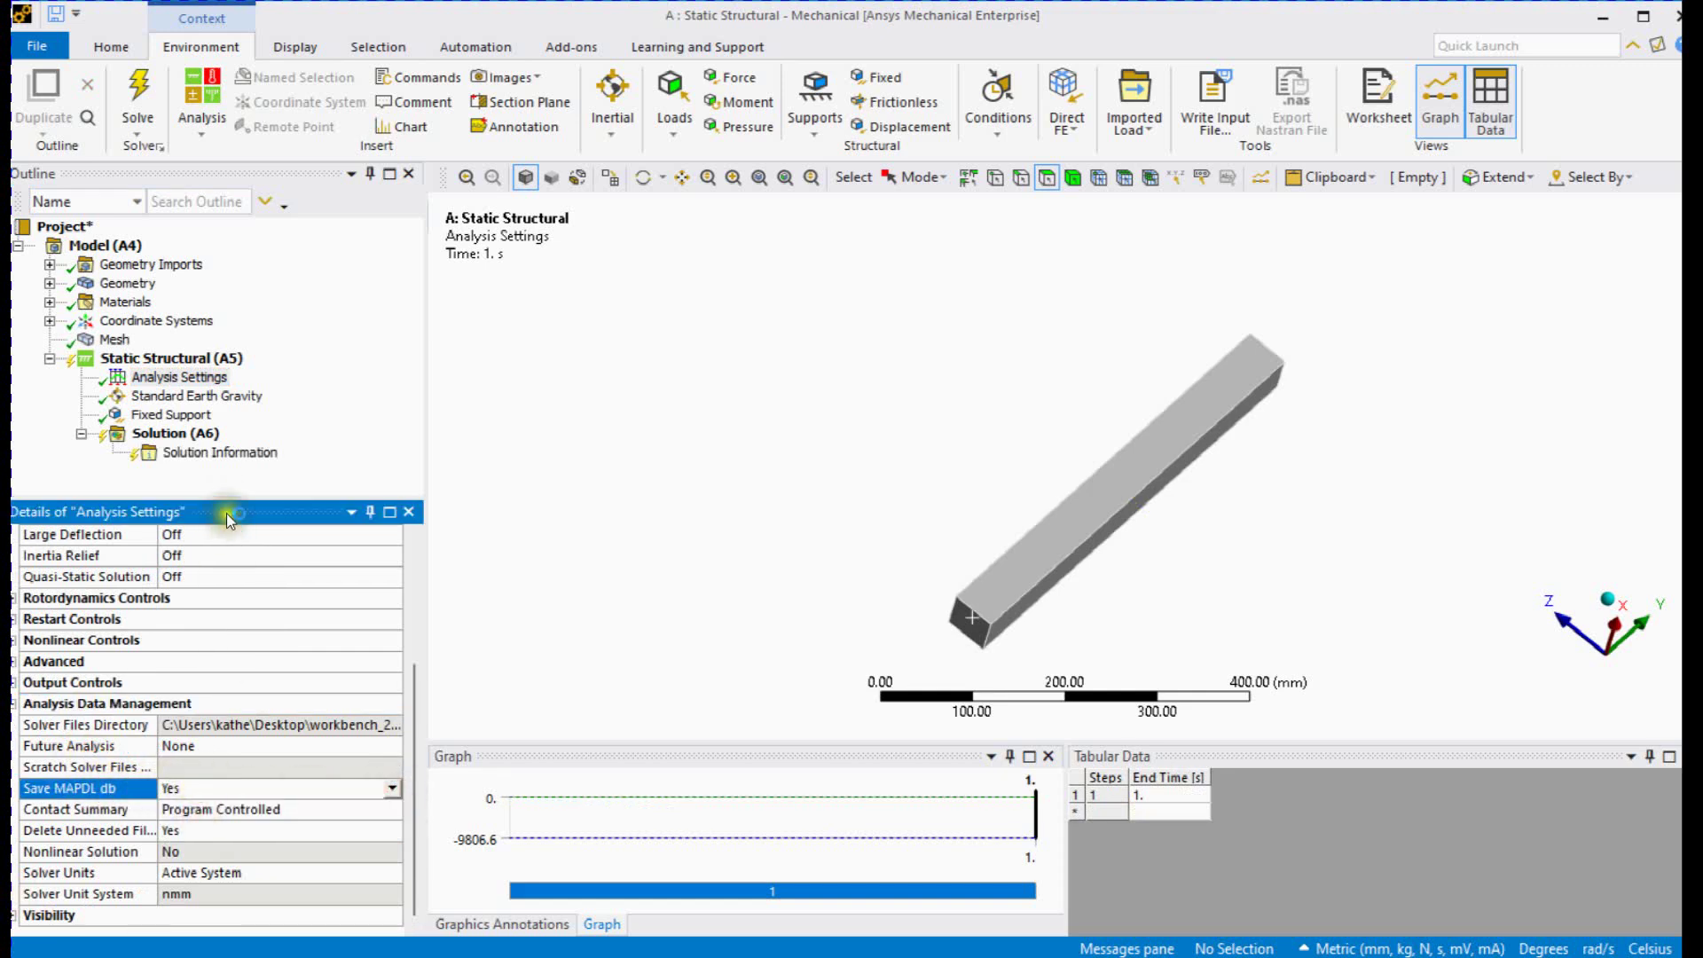
right_click(173, 434)
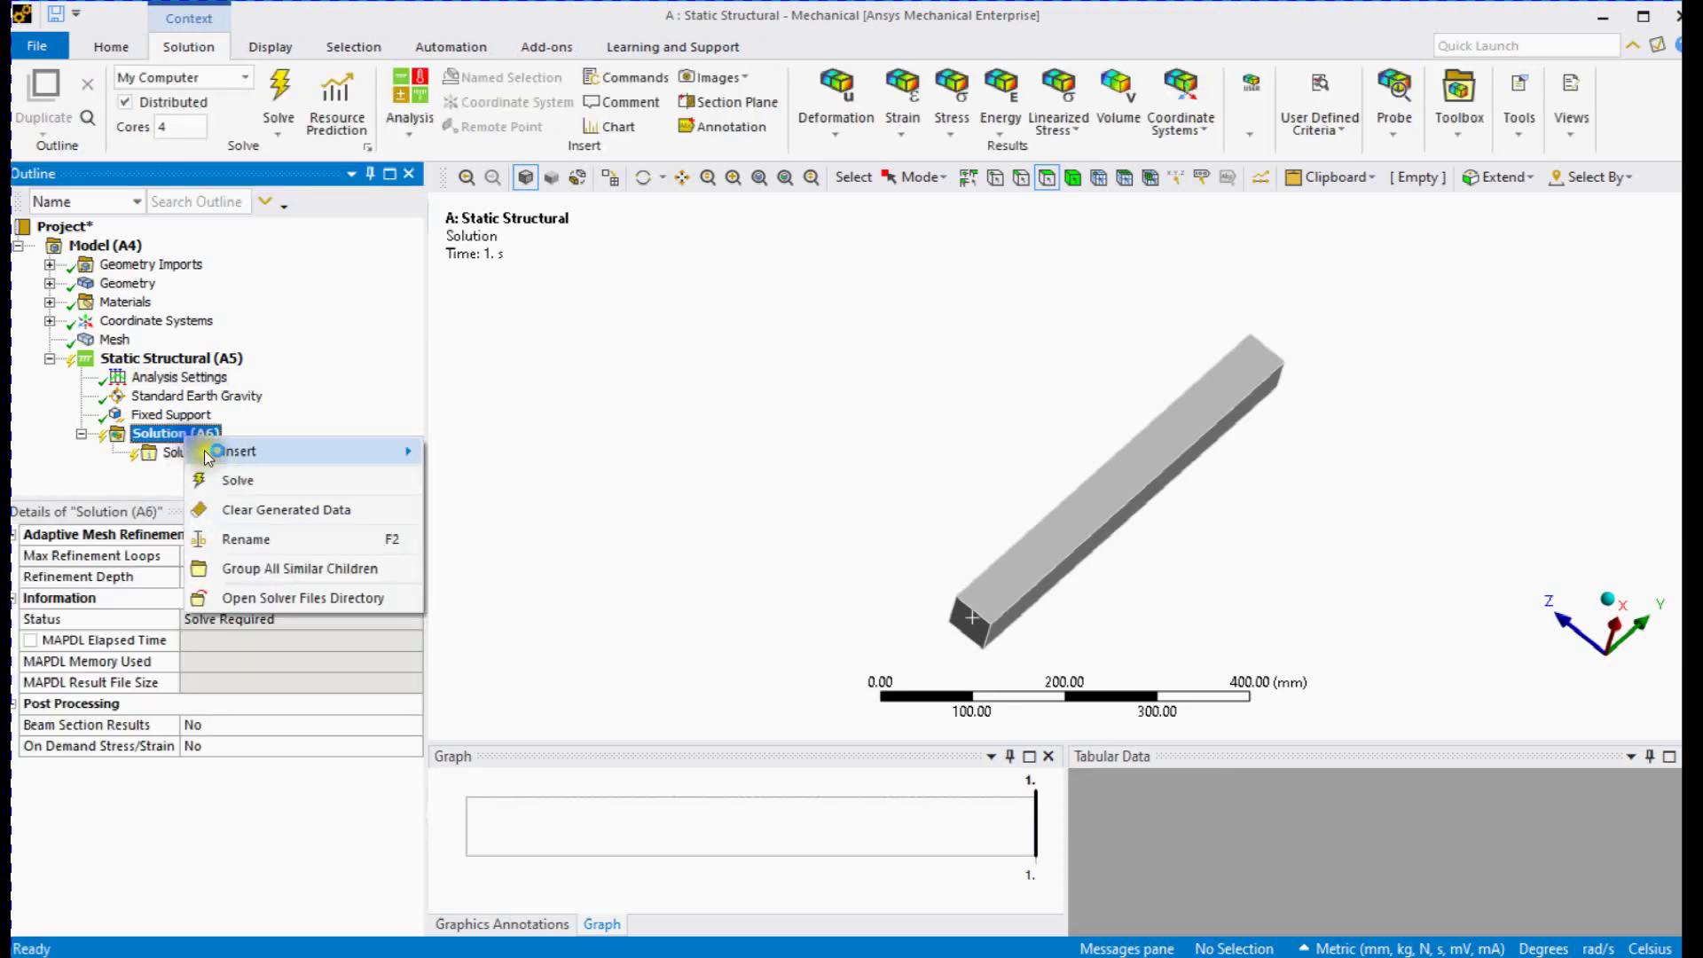
- Solve, then evaluate Total Deformation (0.0144 mm) and von Mises stress (1.12 MPa)
click(239, 481)
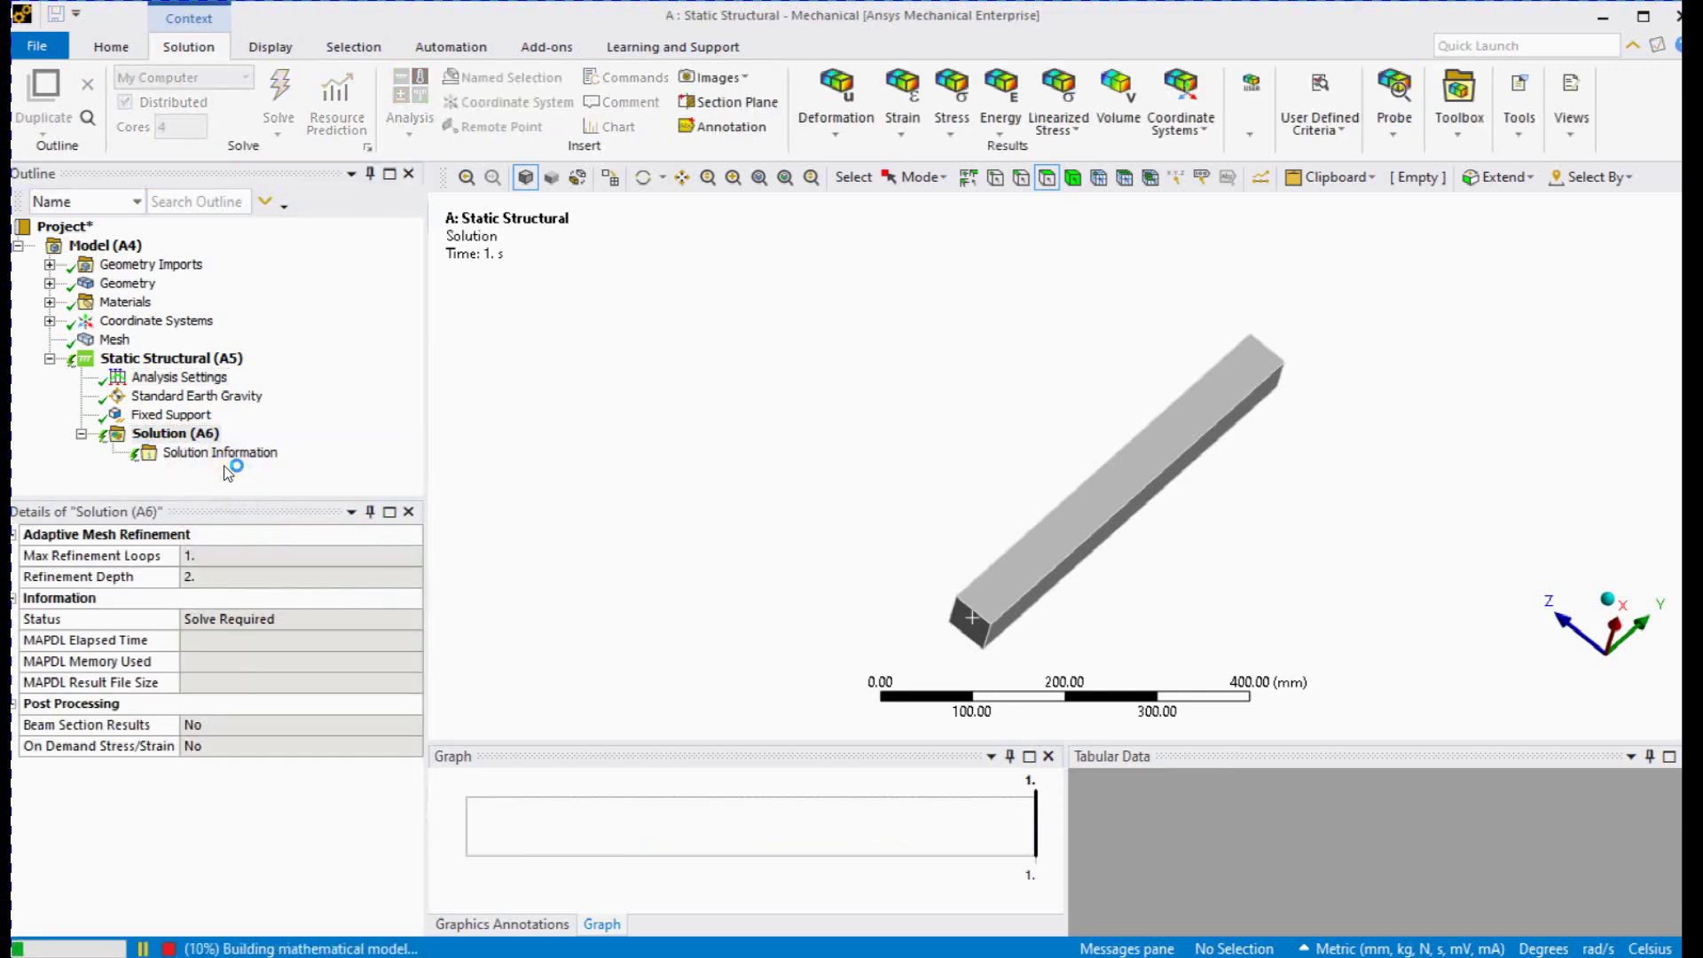
right_click(173, 434)
mouse_move(518, 447)
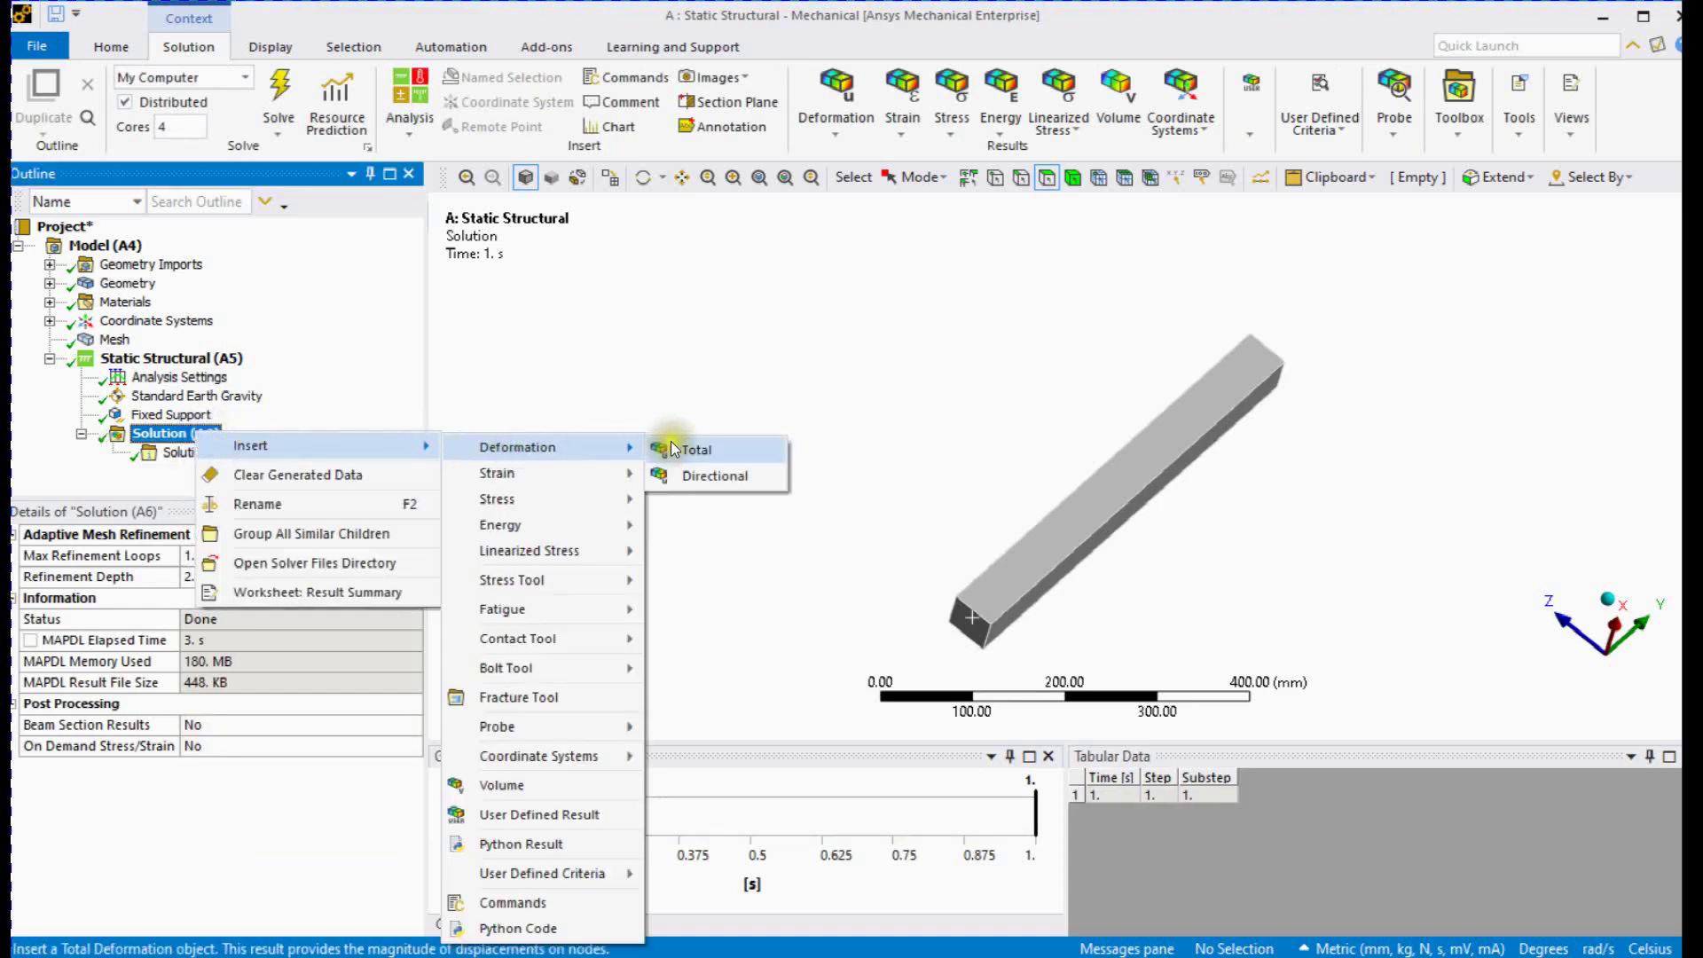
click(692, 446)
right_click(173, 433)
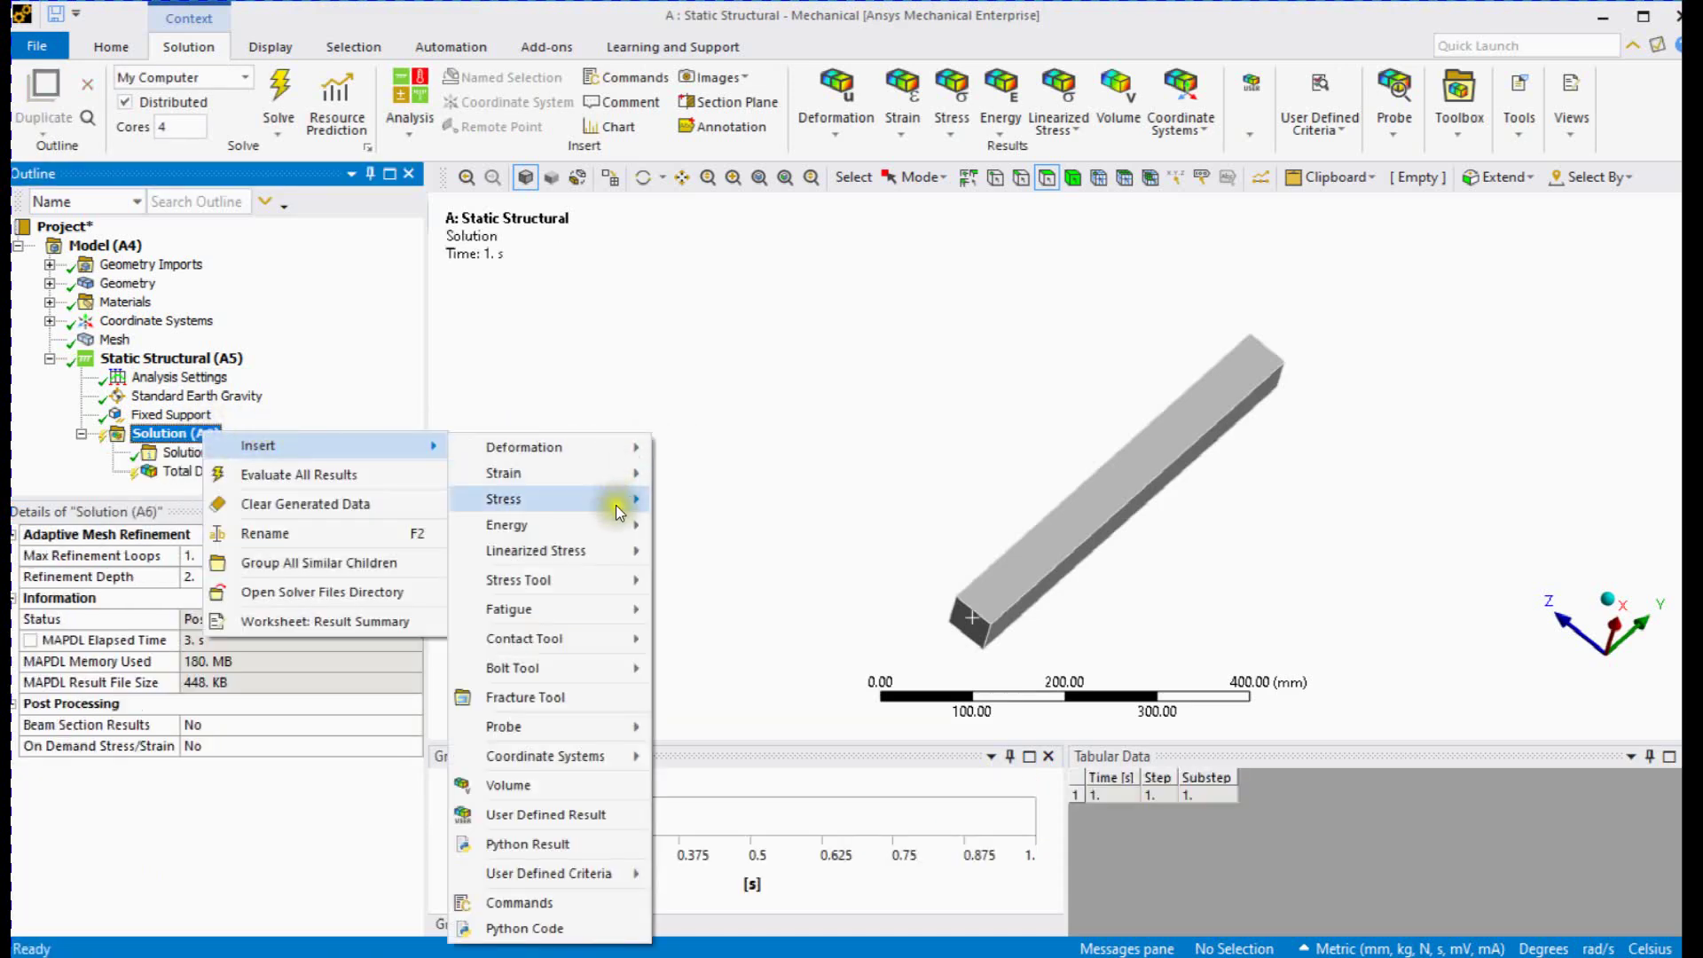
click(739, 495)
right_click(231, 476)
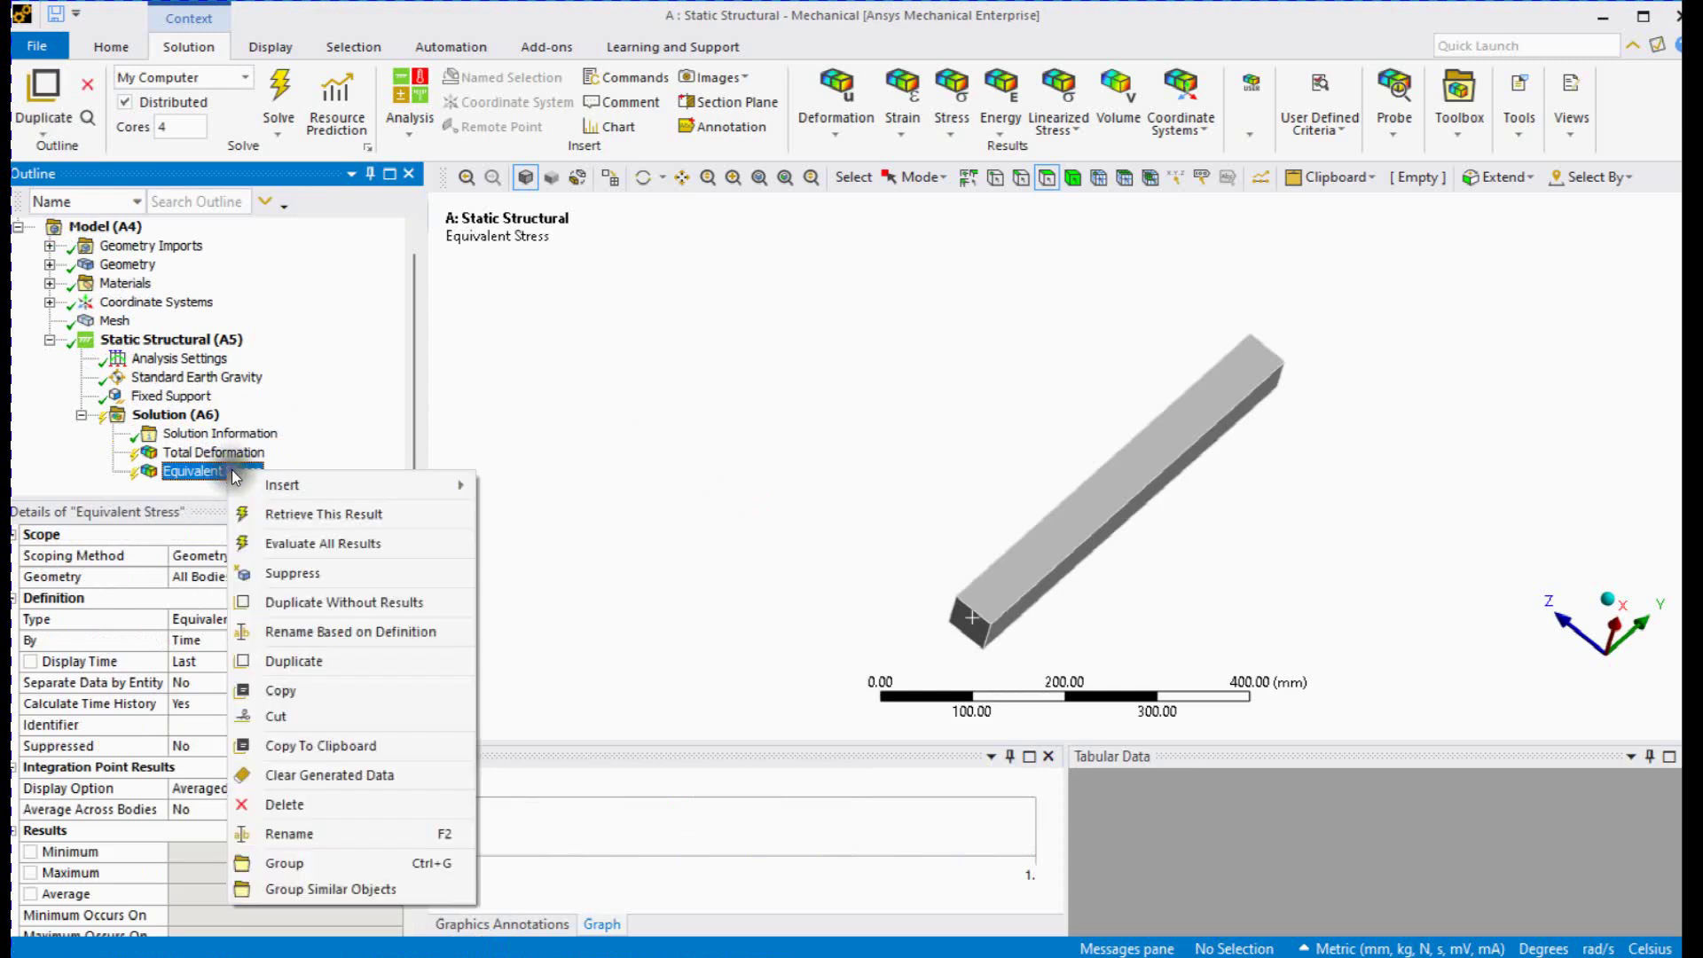
click(305, 520)
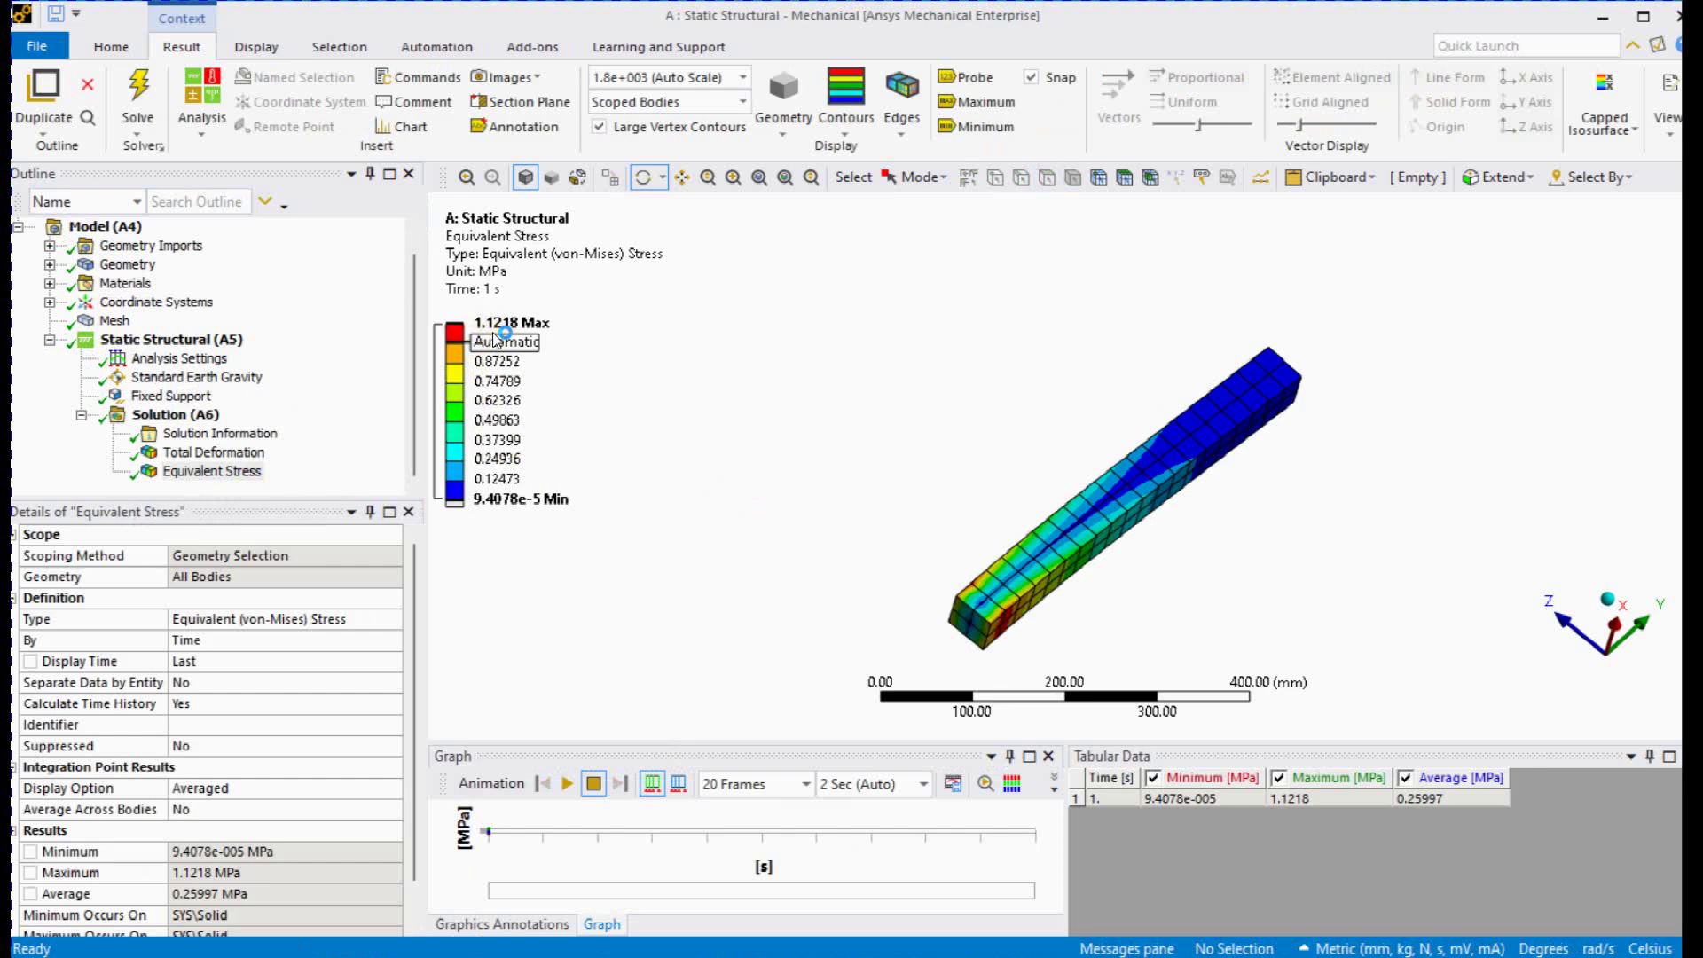
click(214, 452)
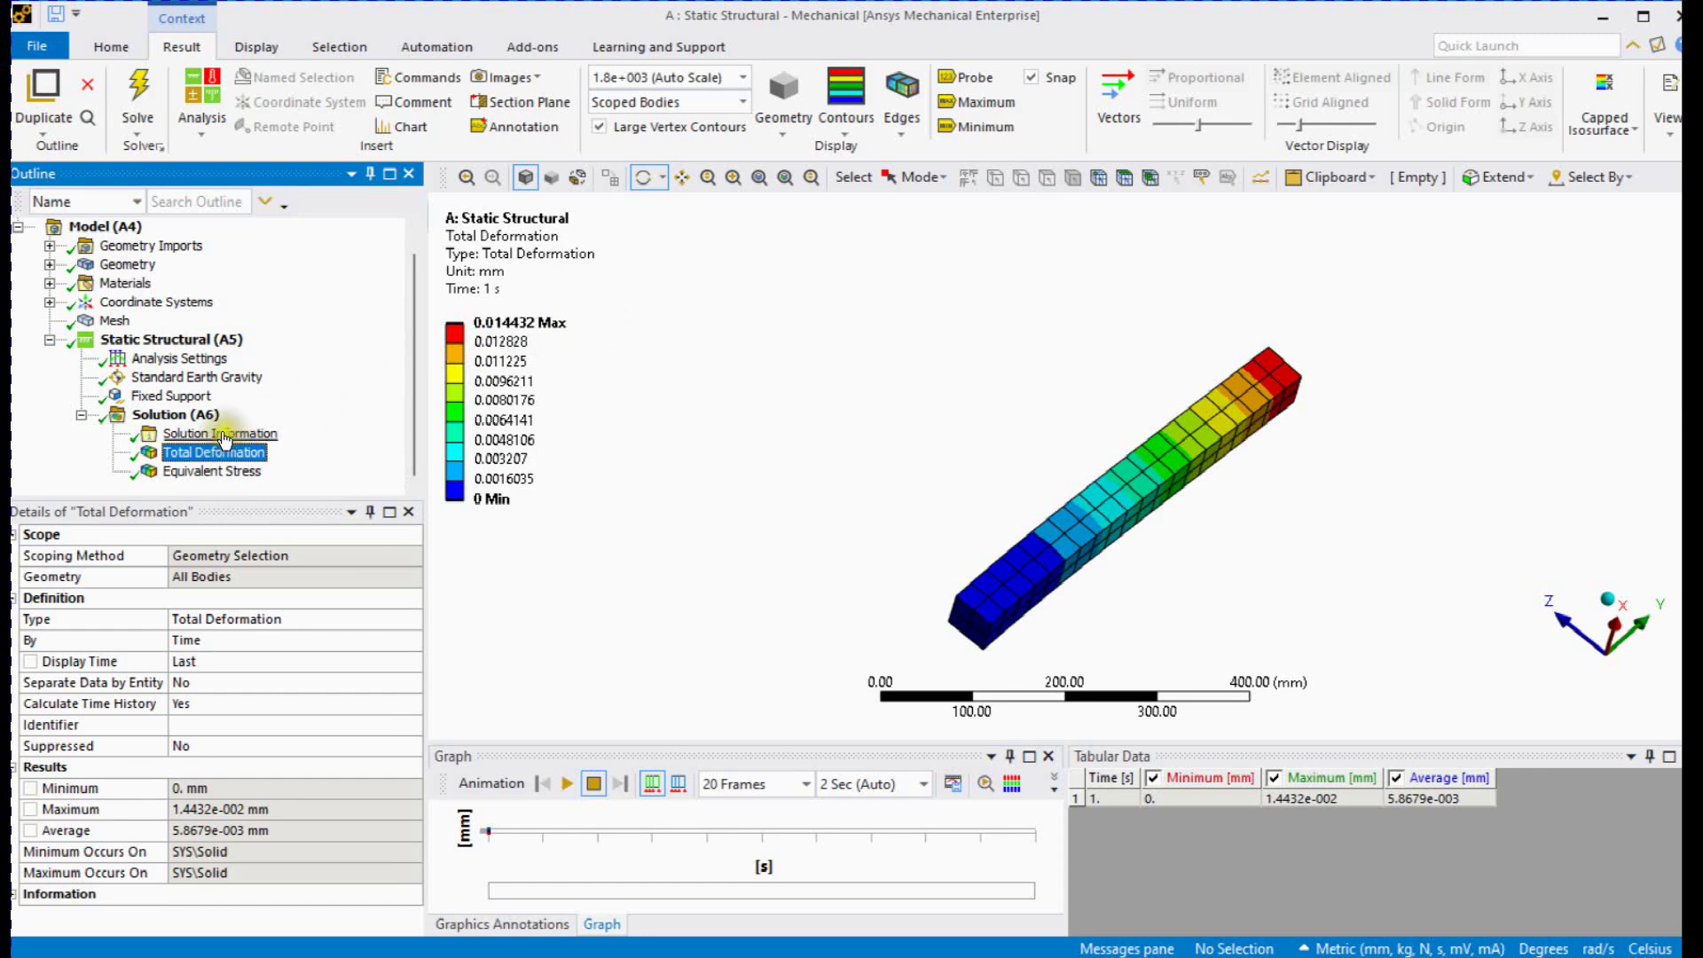
right_click(201, 413)
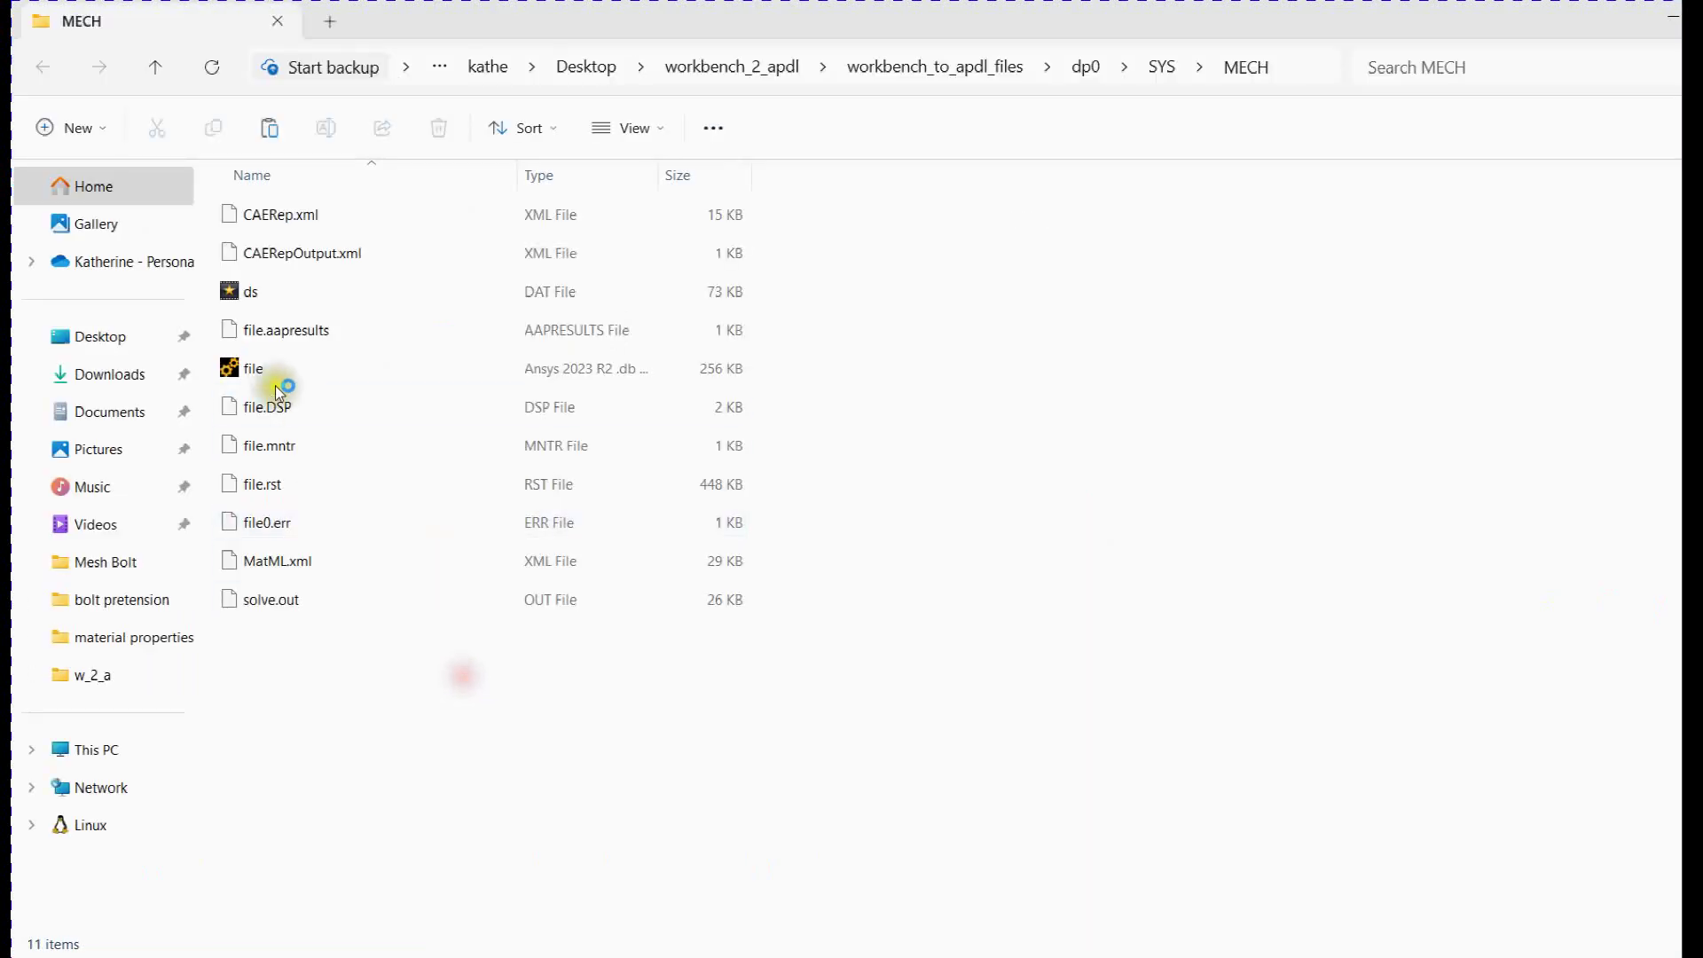
- Copy file.db and file.rst from the MECH folder into w_2_a
double_click(275, 379)
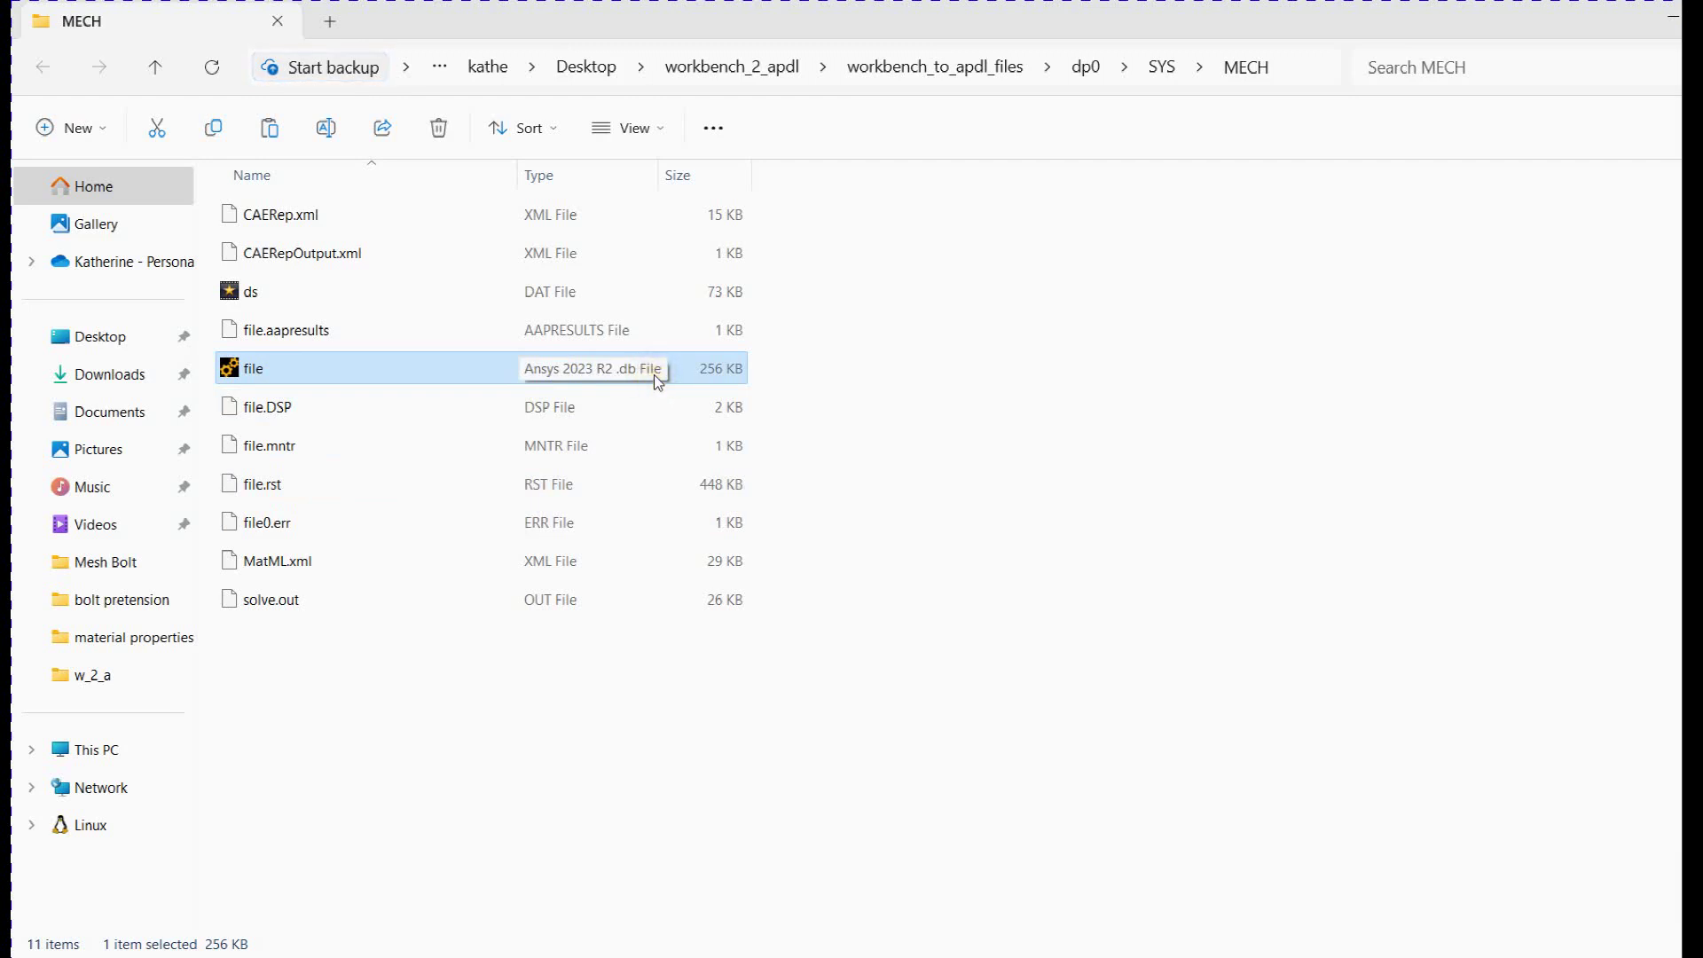
ctrl+click(341, 484)
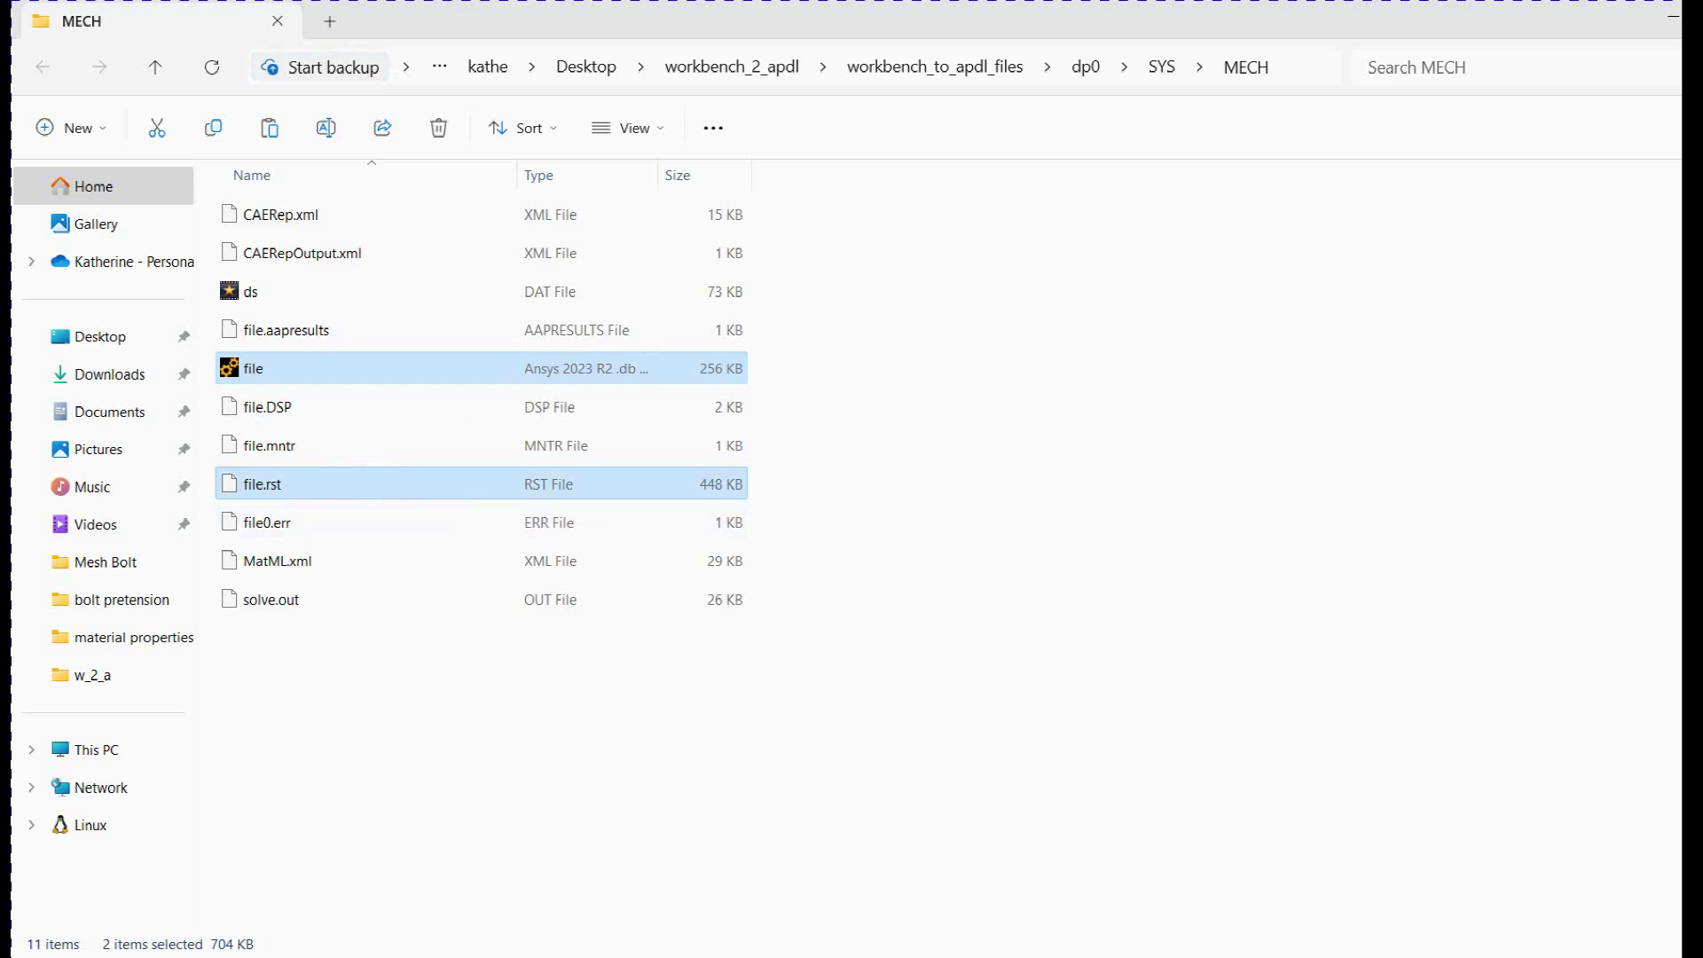
click(965, 838)
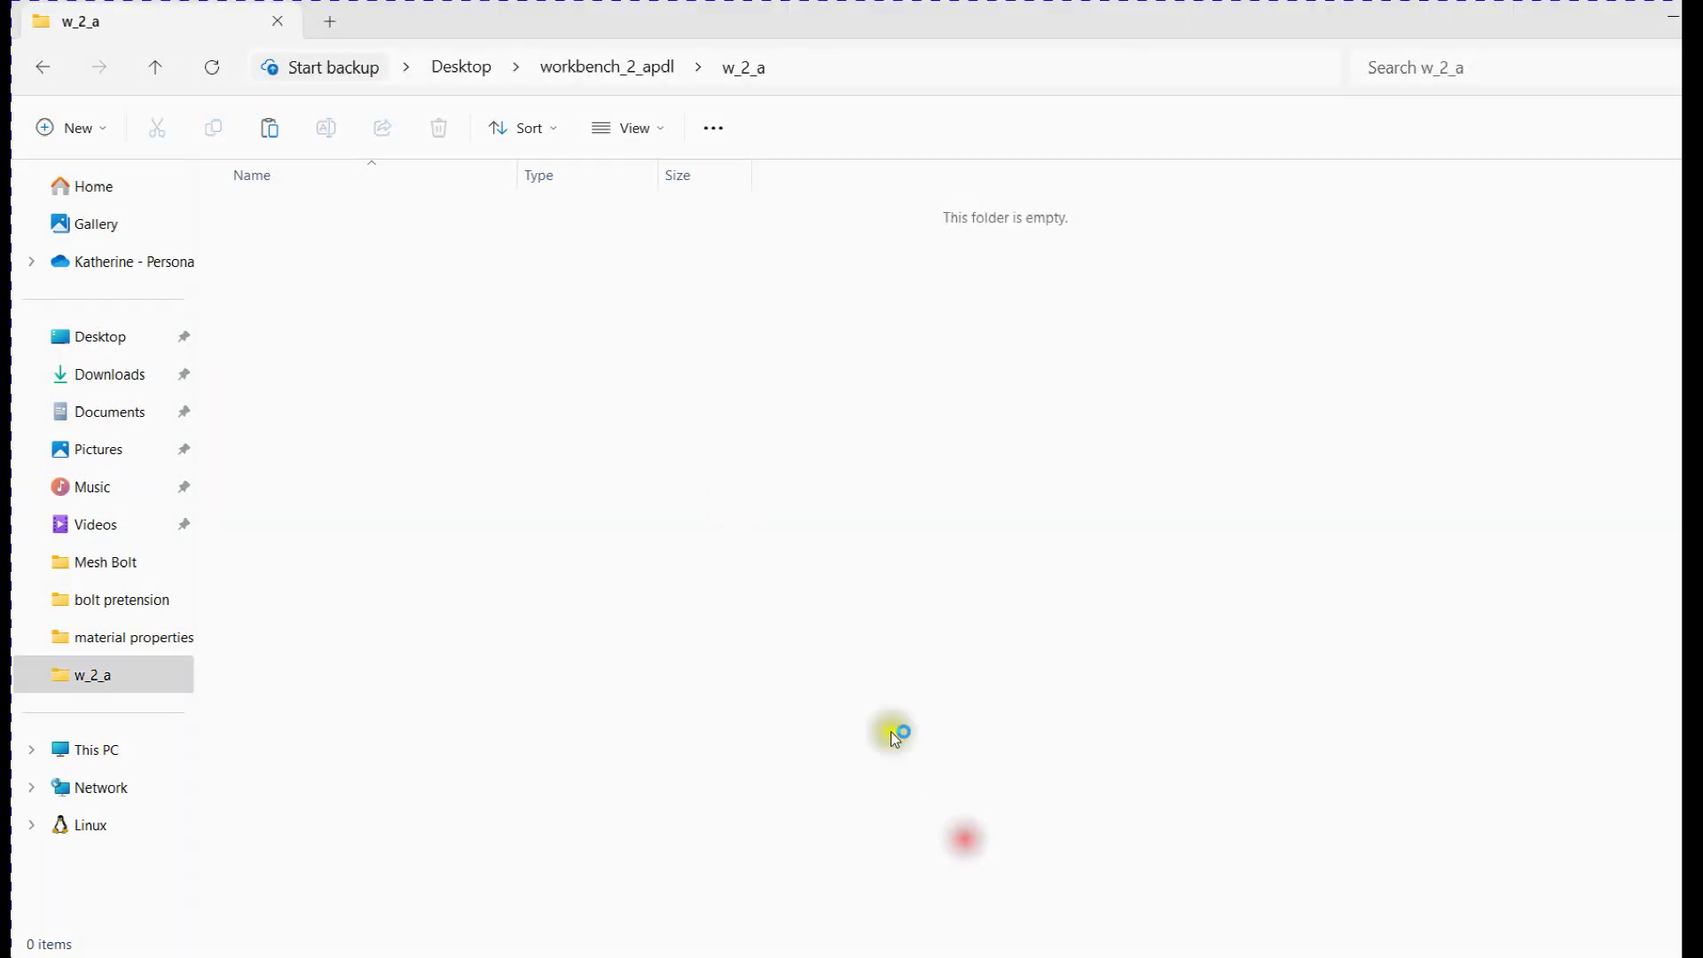
click(730, 499)
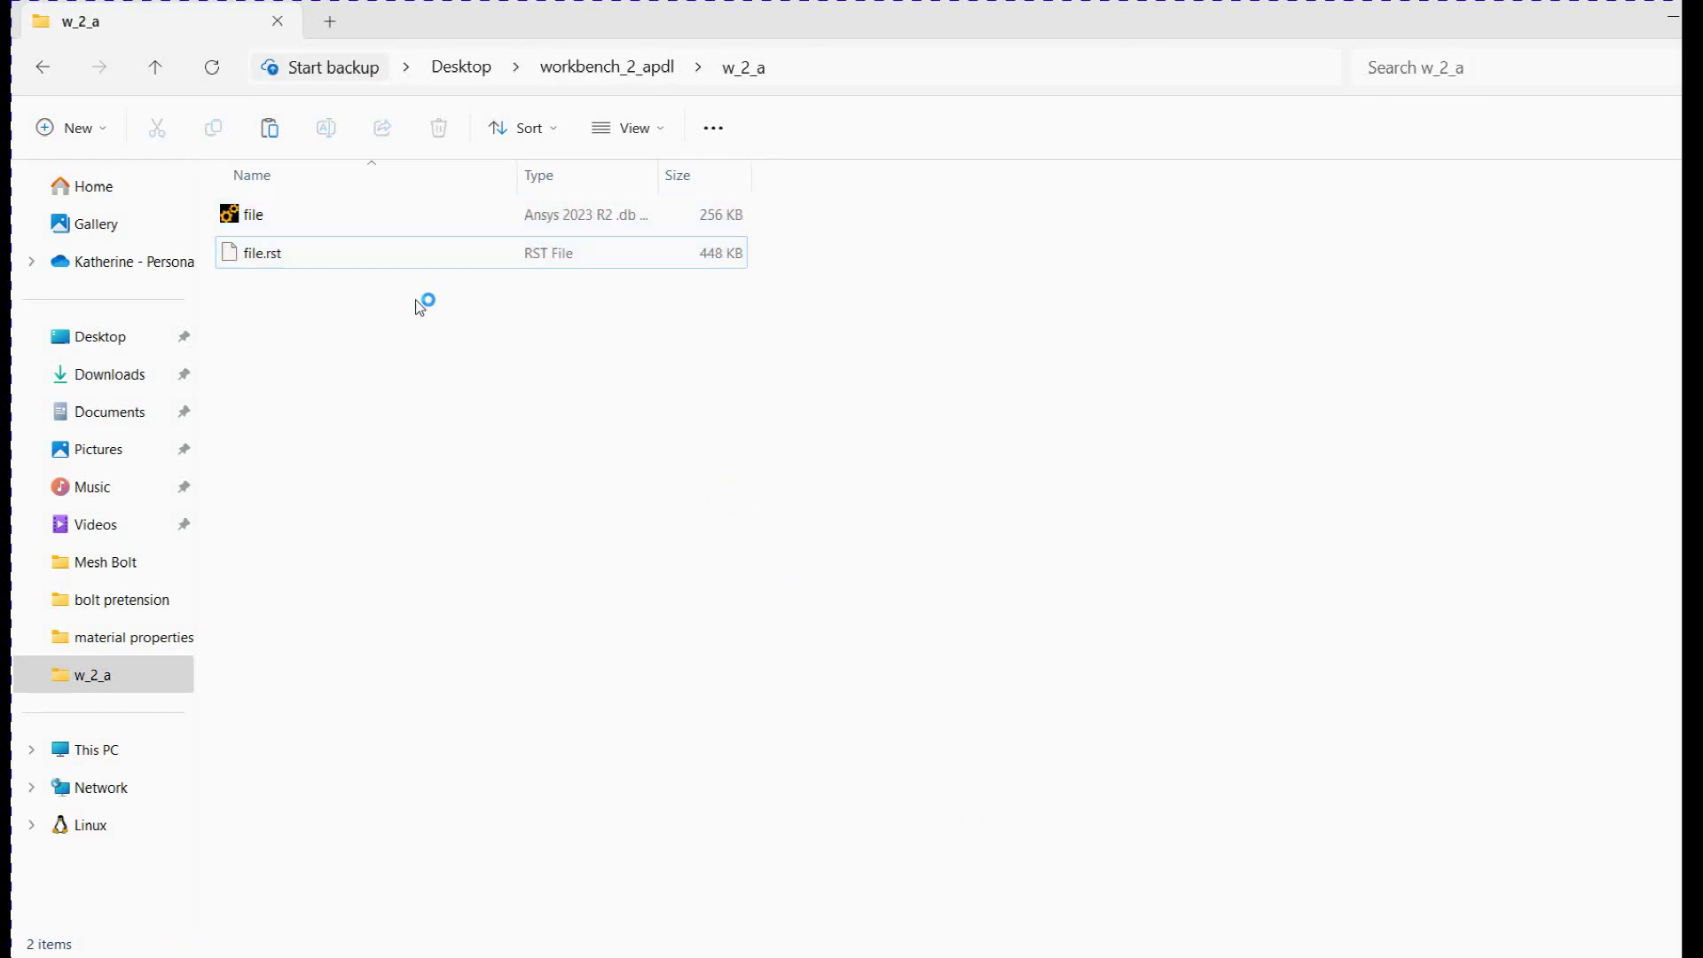
click(382, 218)
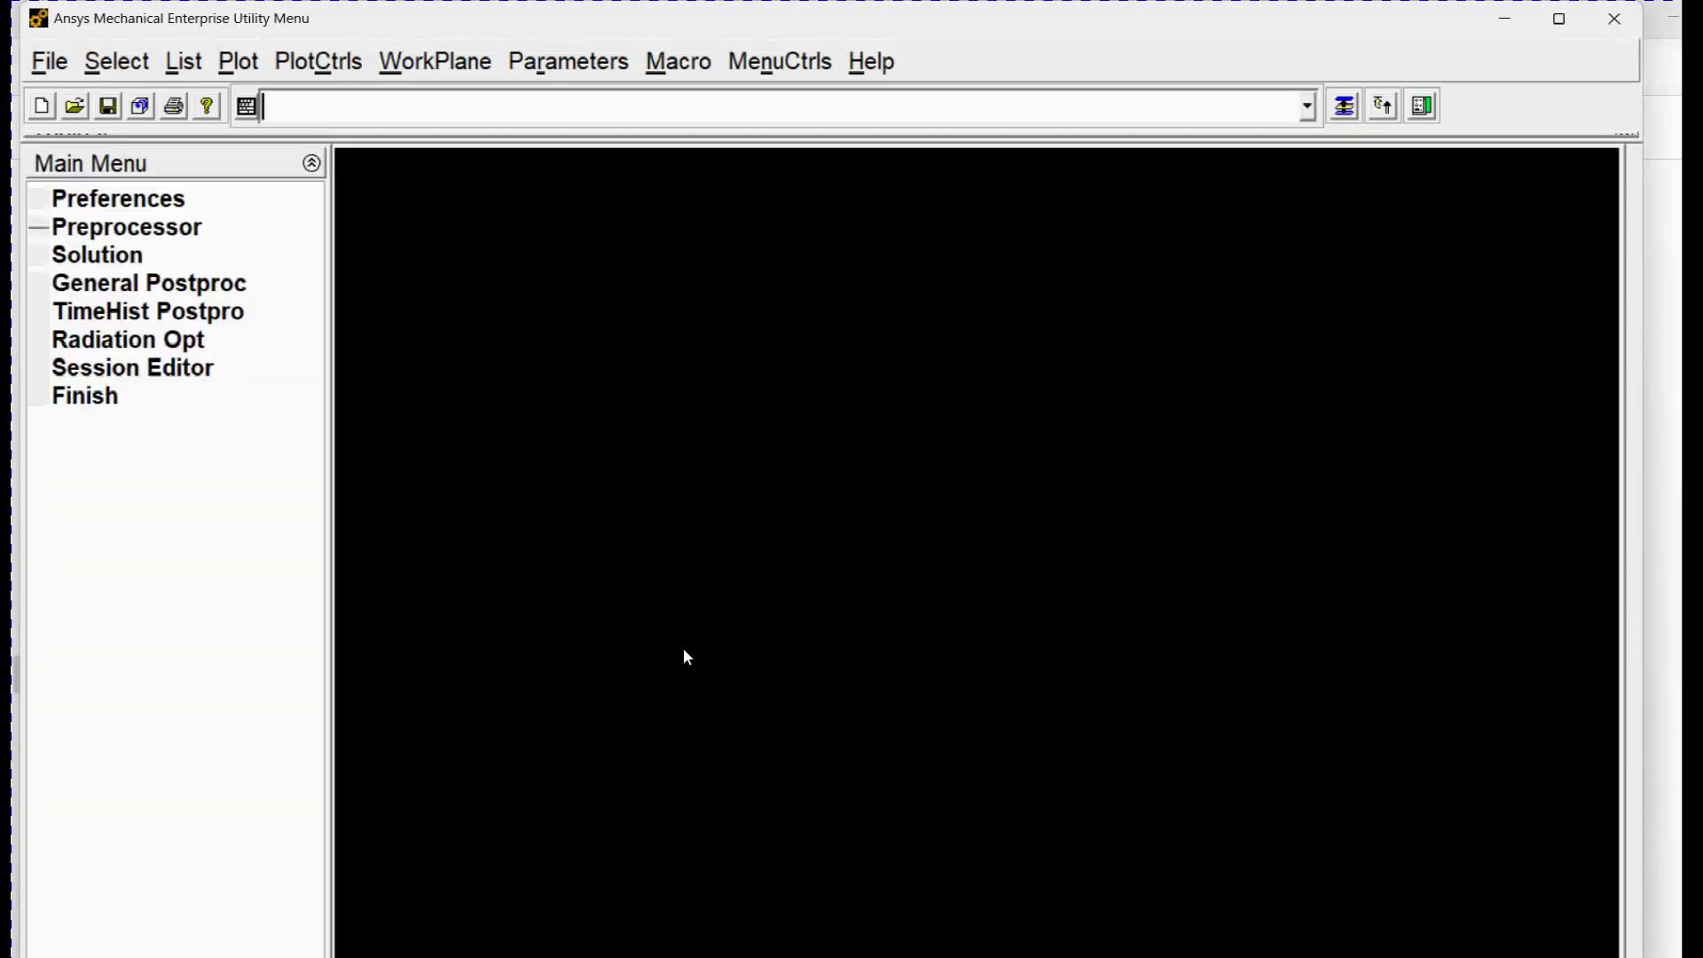
- Show the loaded meshed bar in Mechanical APDL's isometric view
click(703, 582)
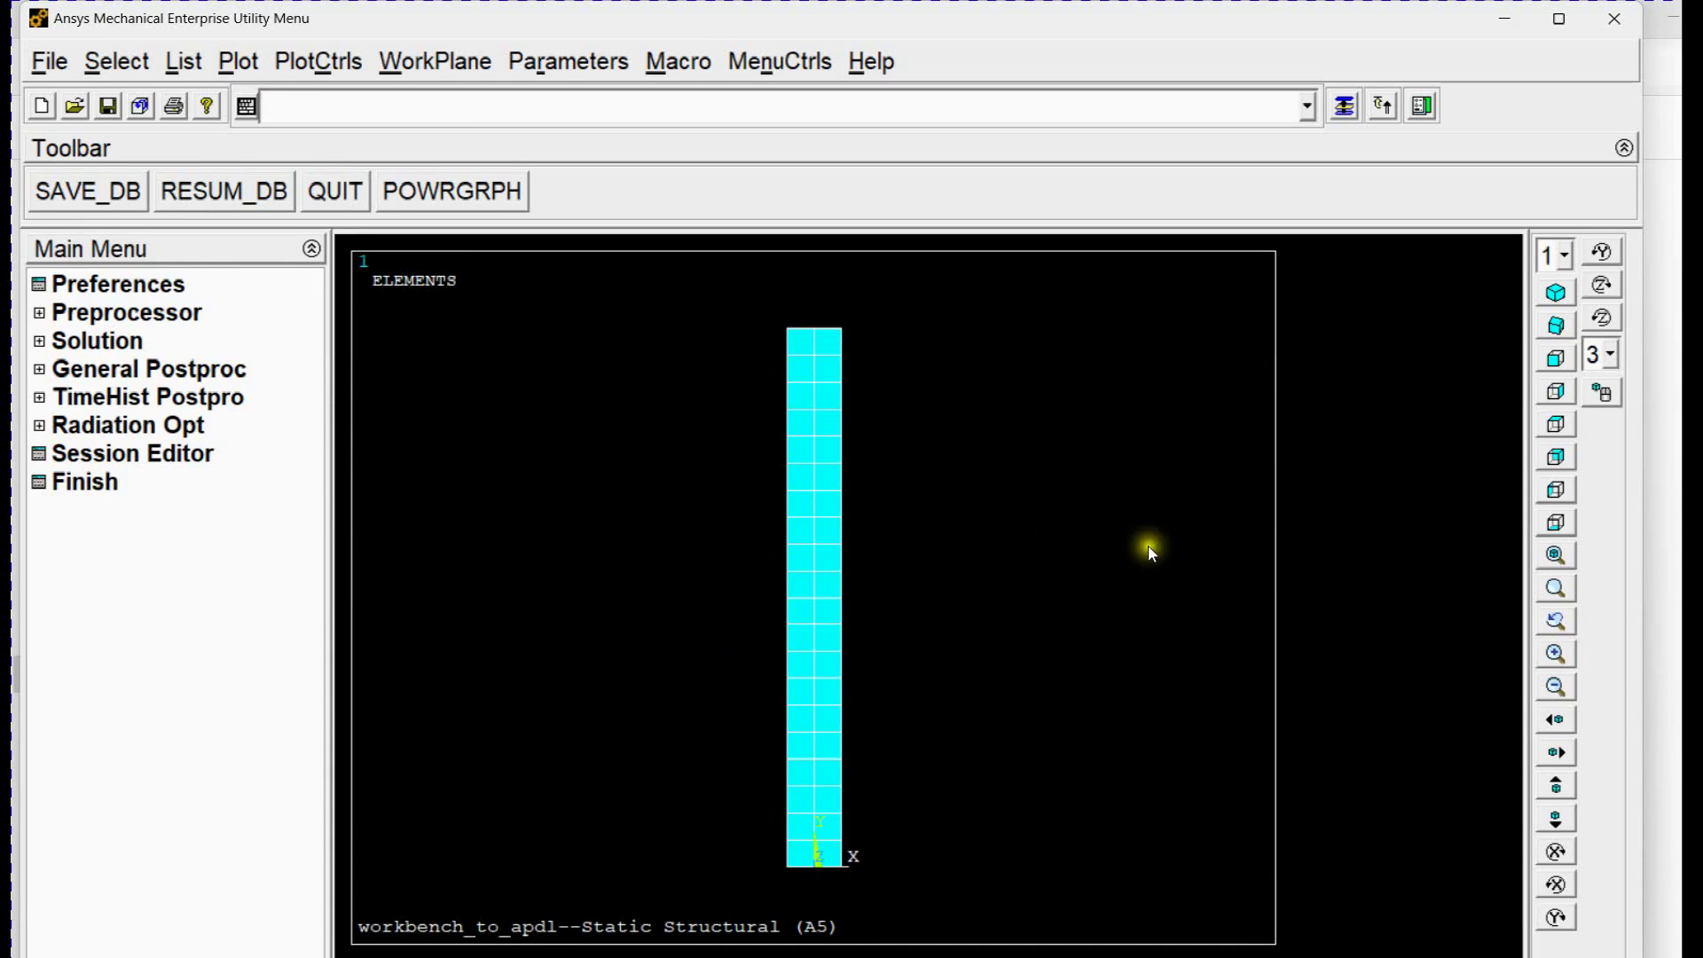
click(1555, 323)
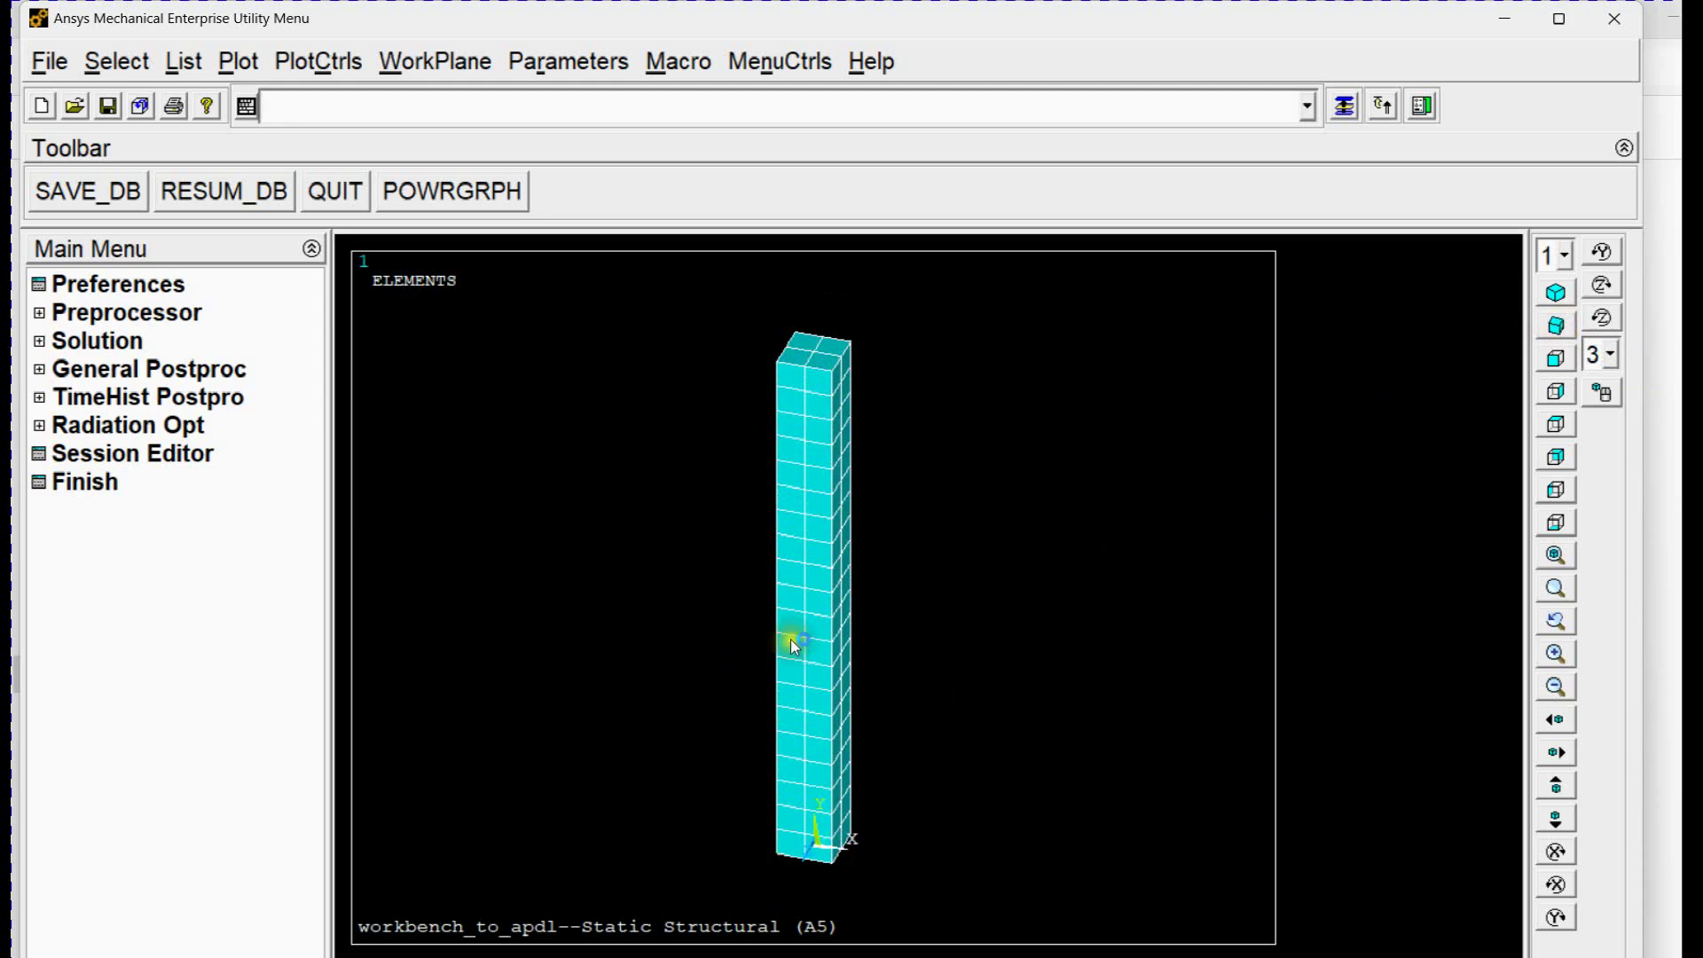
- Set file.rst as the results file in Data & File Options
click(144, 372)
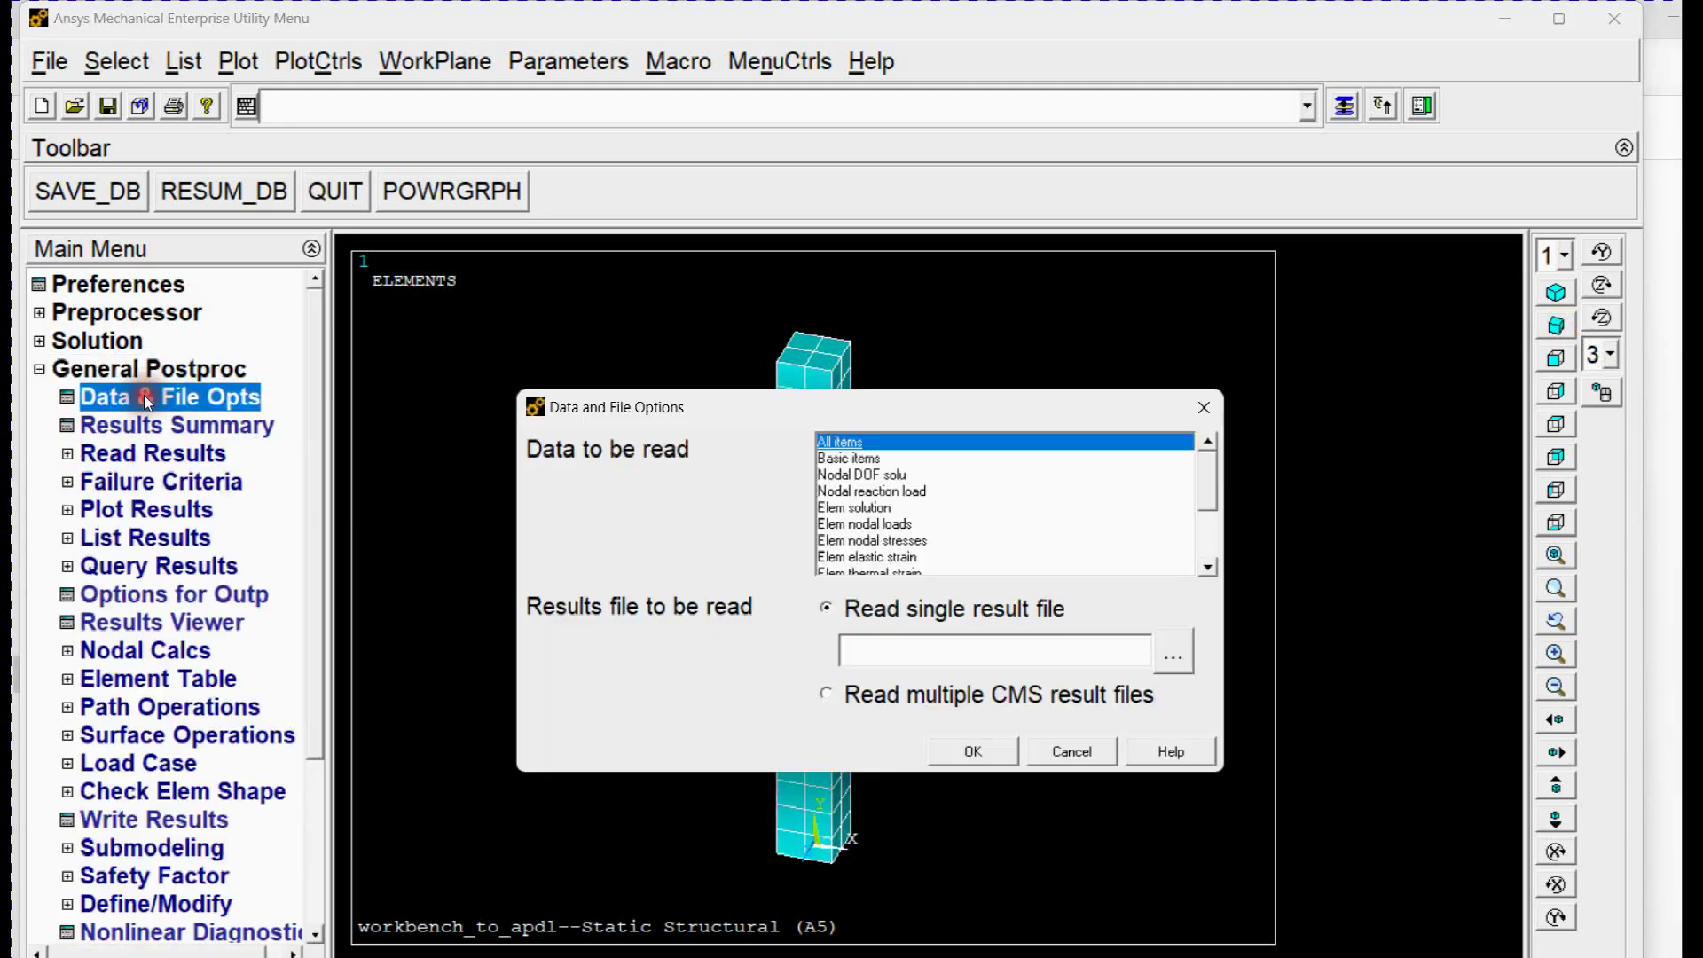
click(1174, 653)
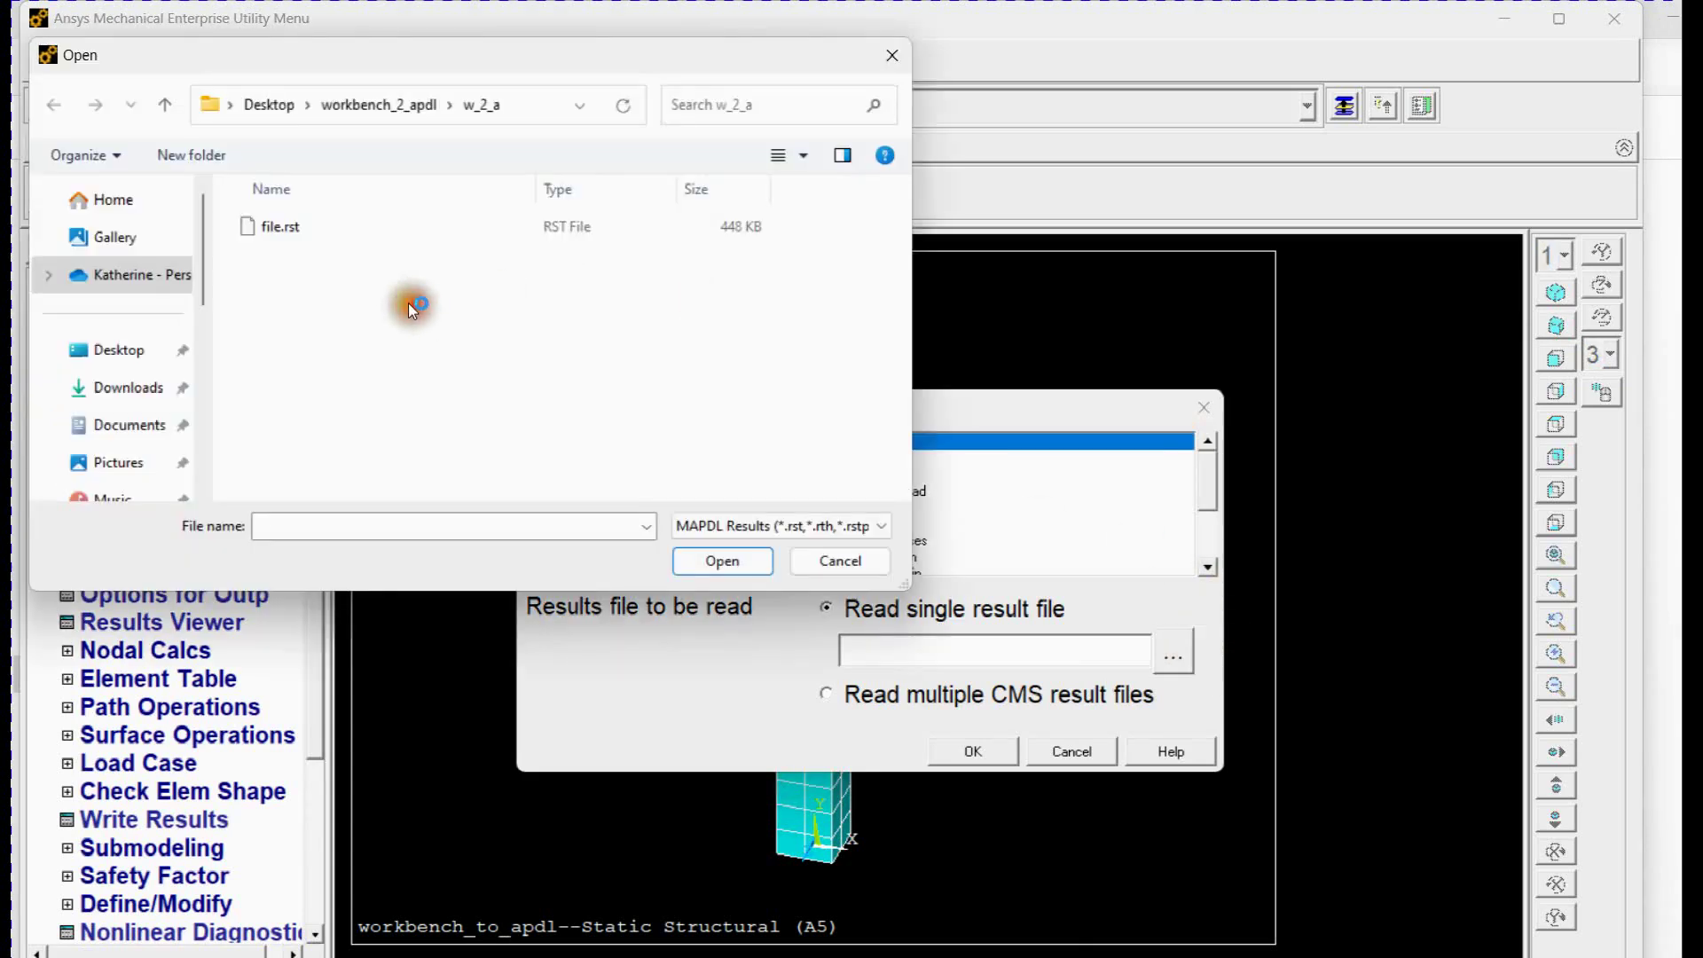
click(319, 227)
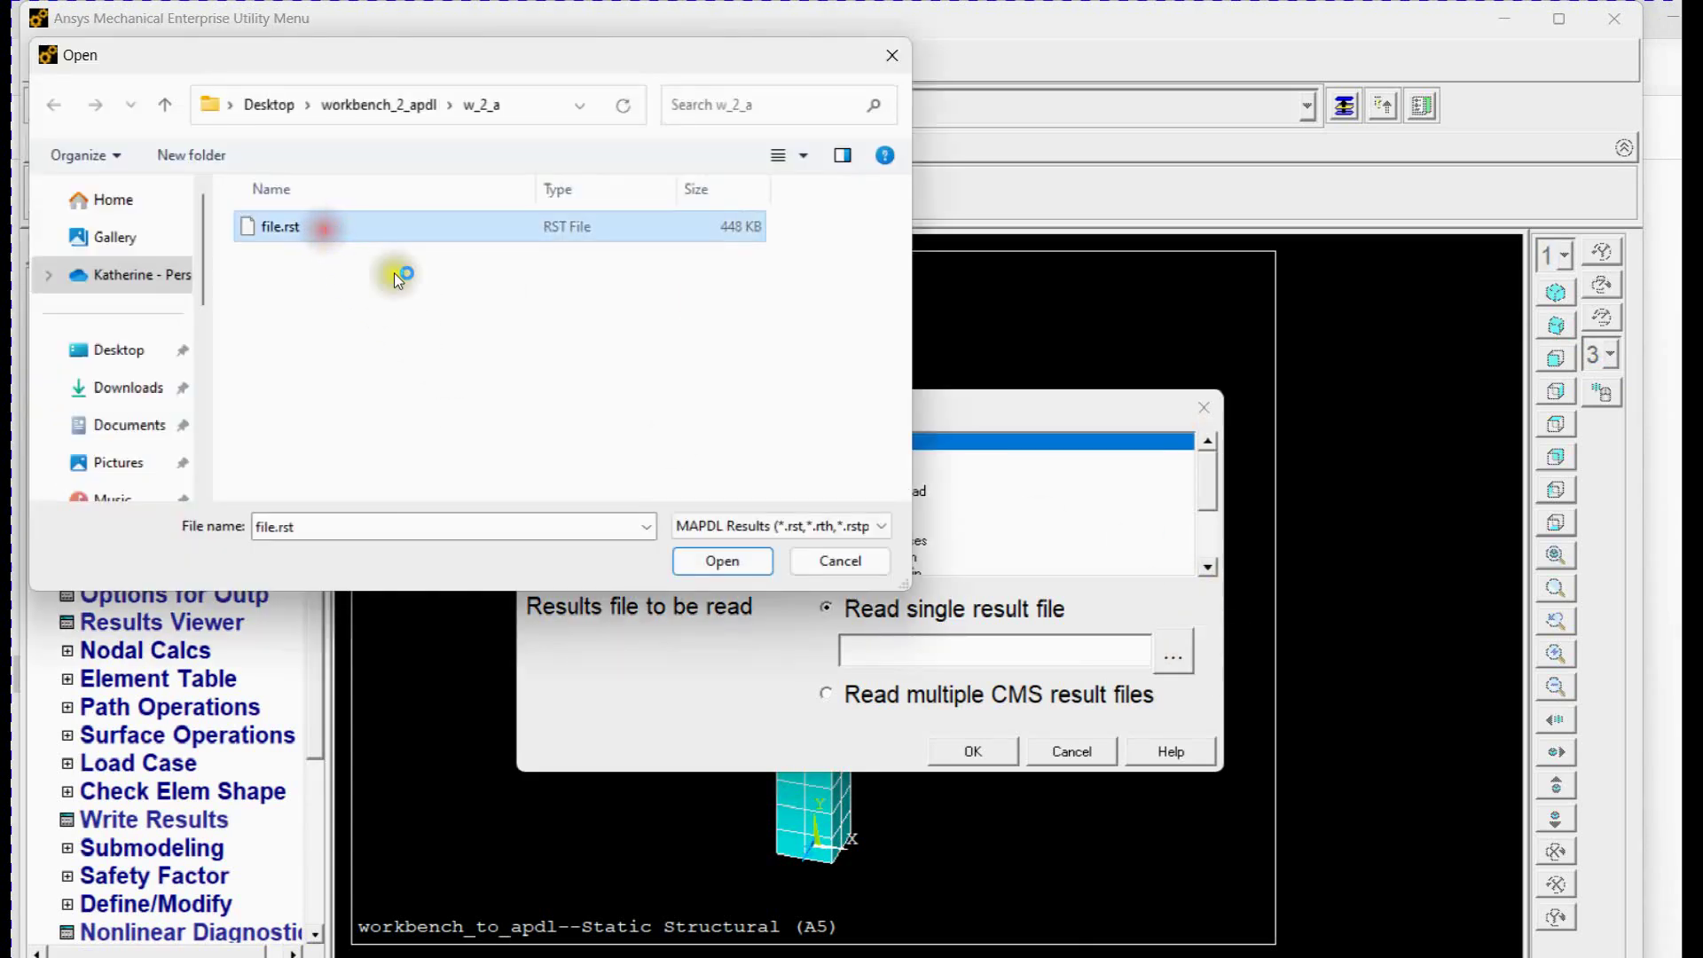
click(722, 560)
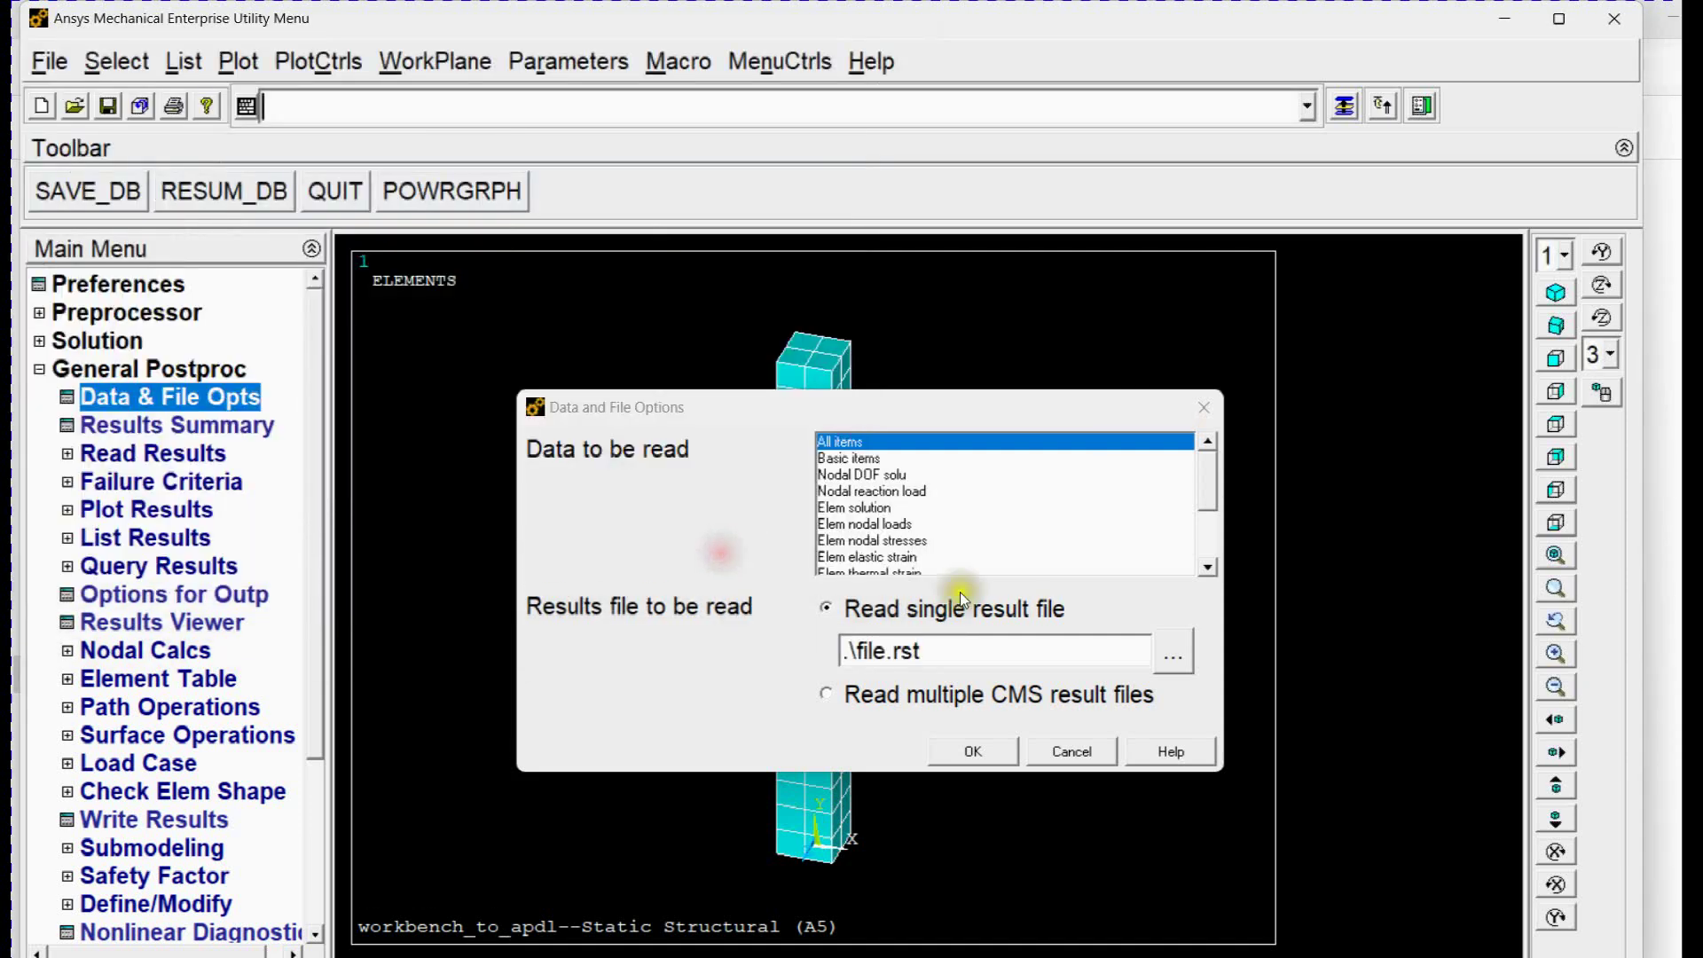
click(971, 753)
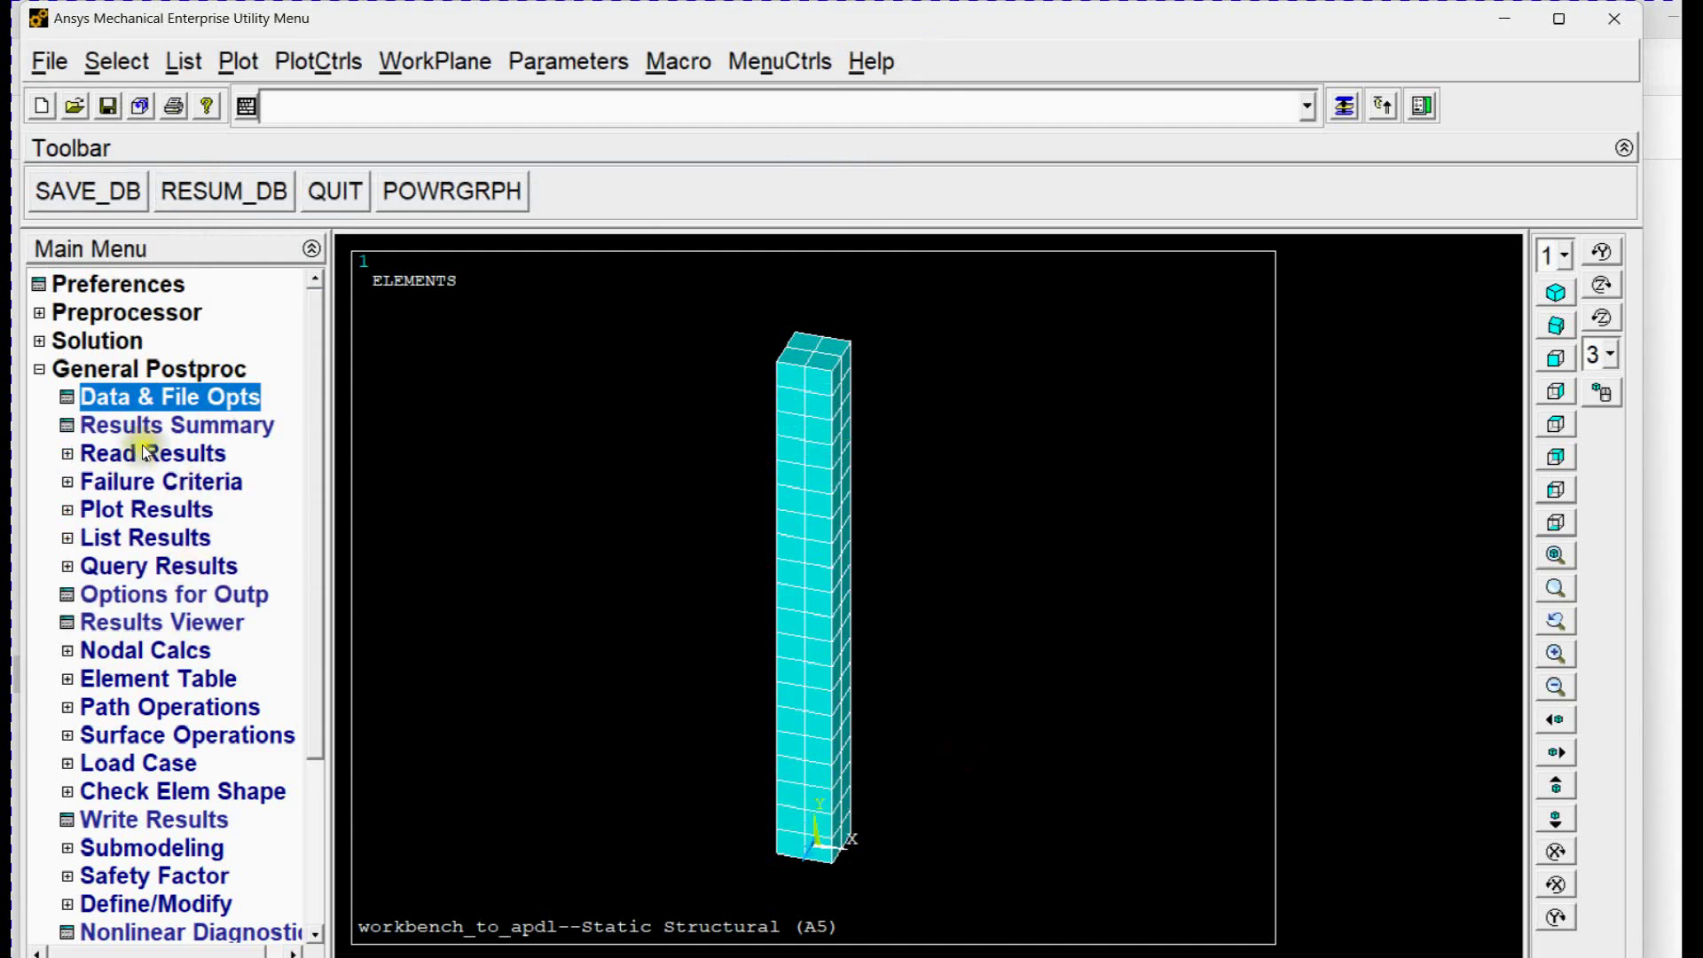
- Read the last result set from file.rst
click(162, 456)
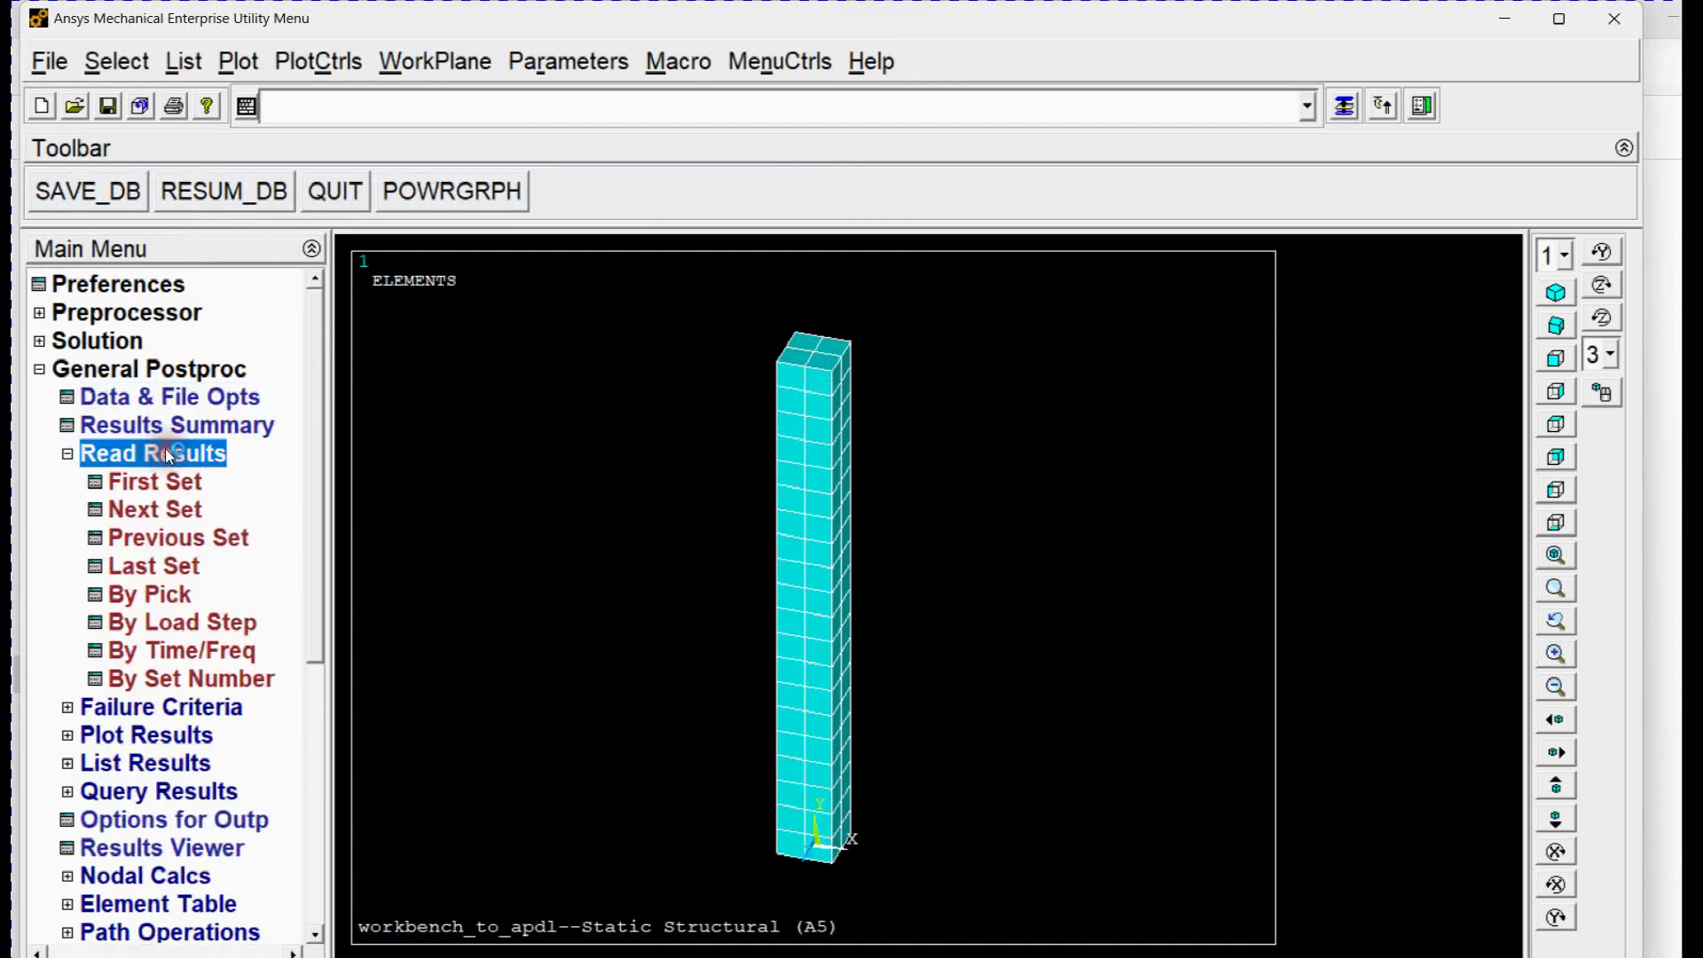
click(160, 565)
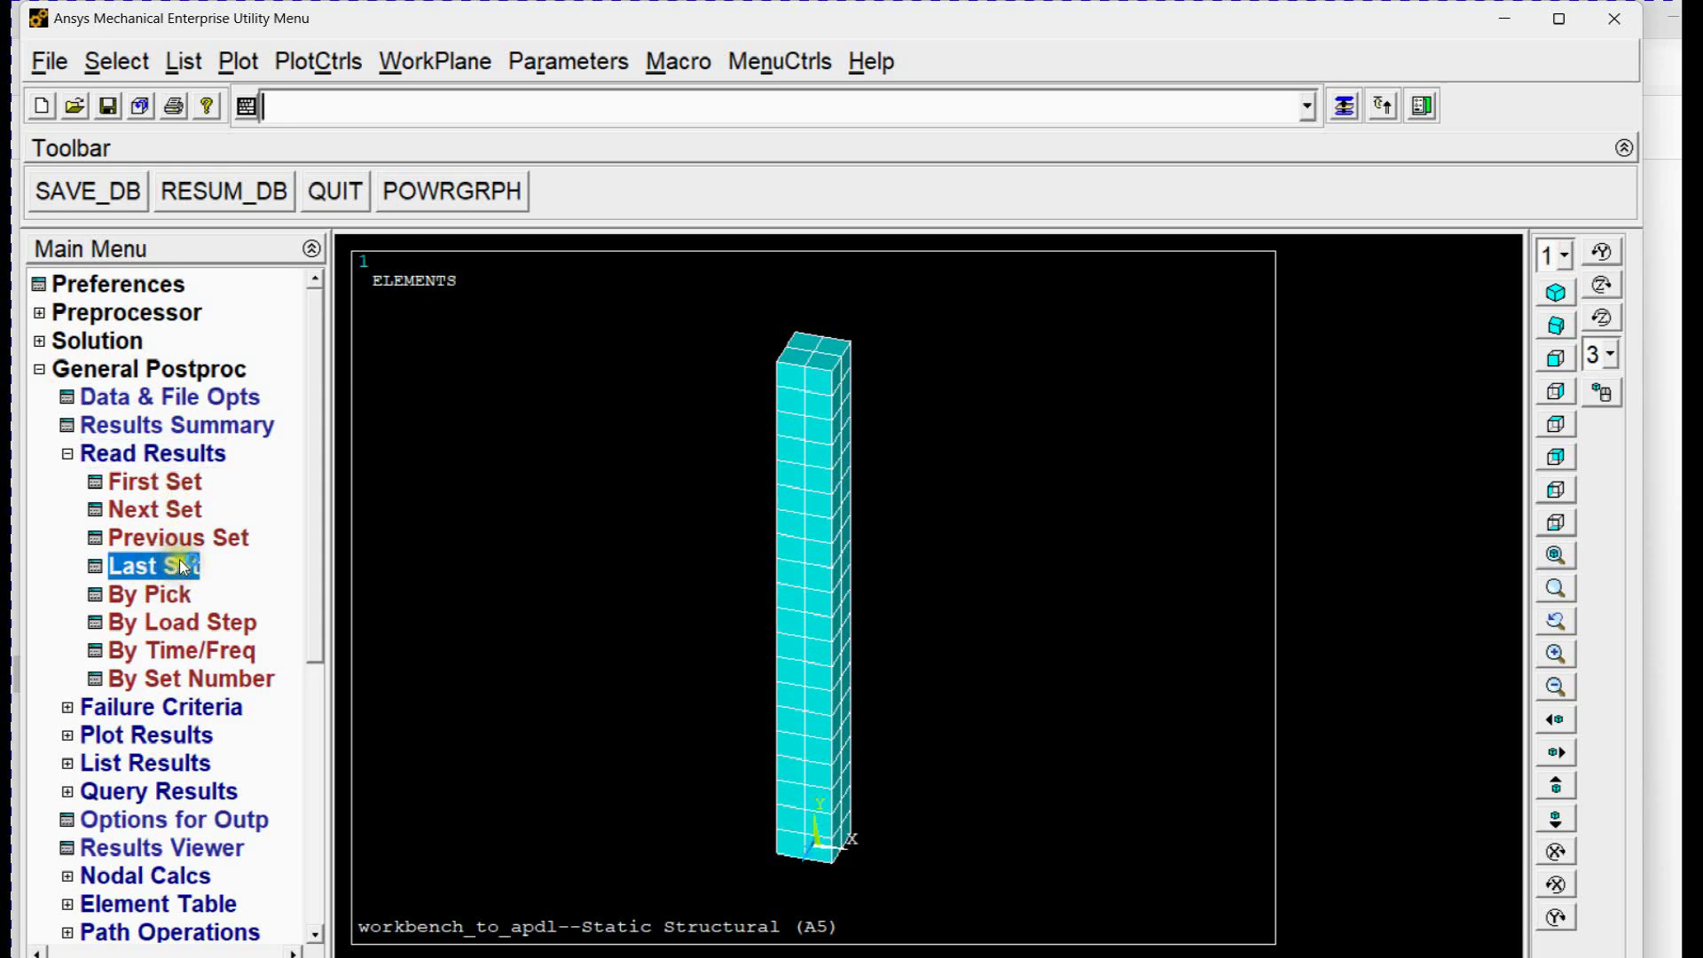
click(70, 456)
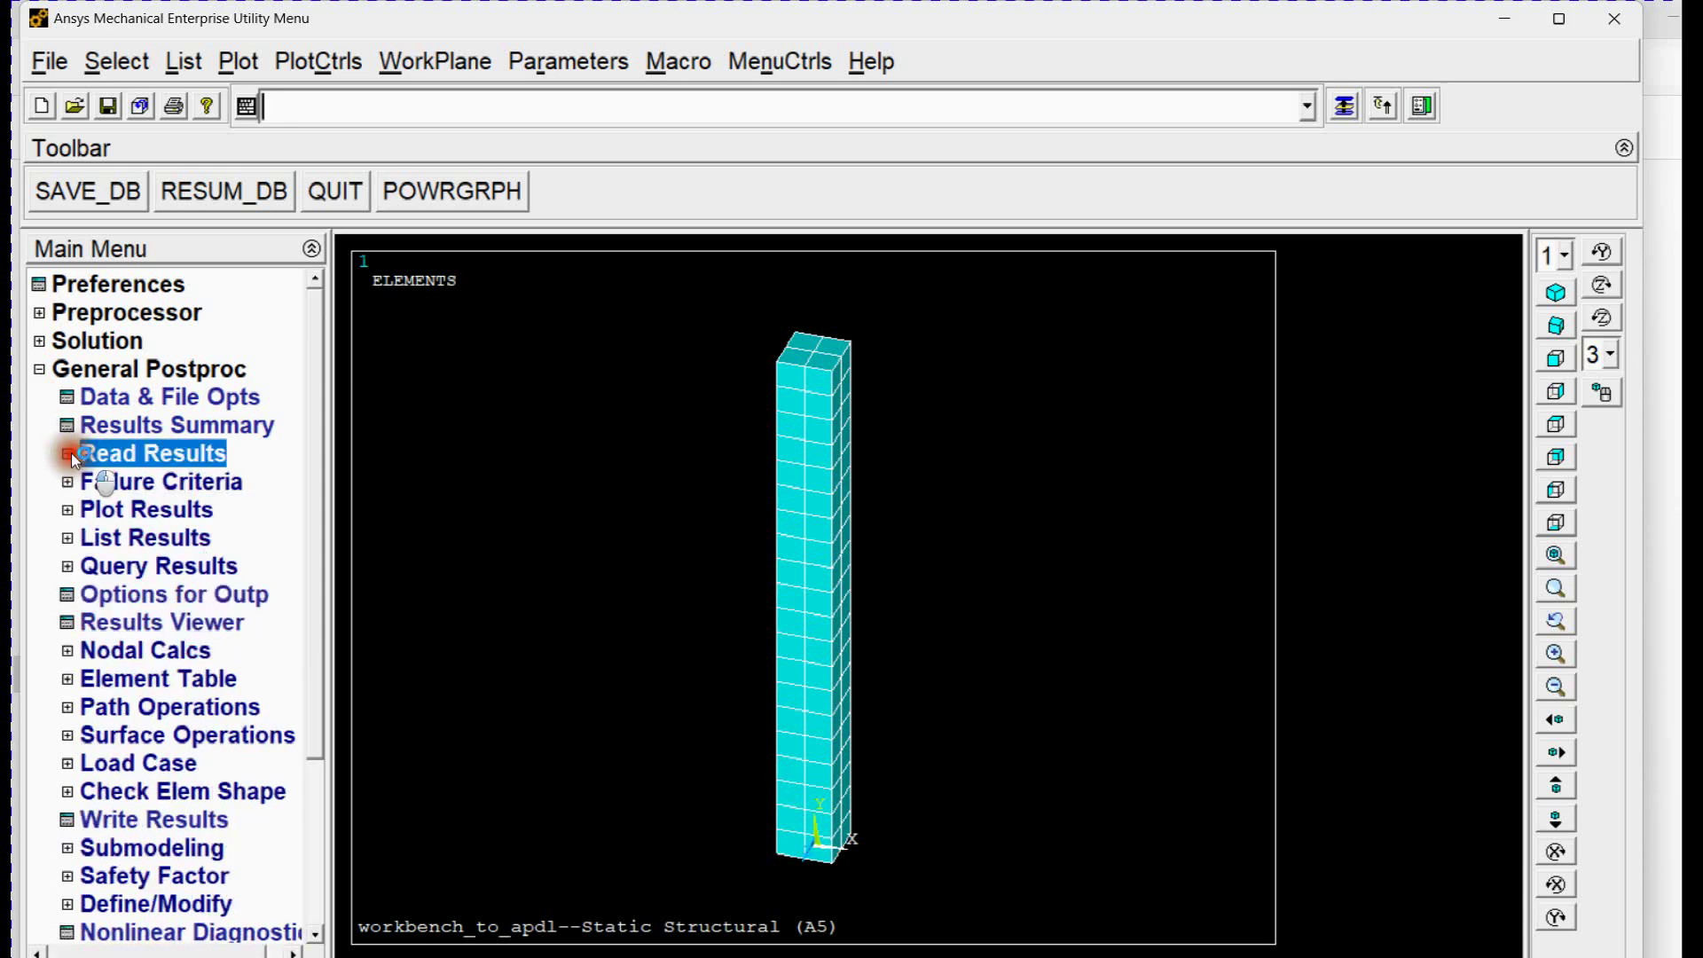
click(44, 367)
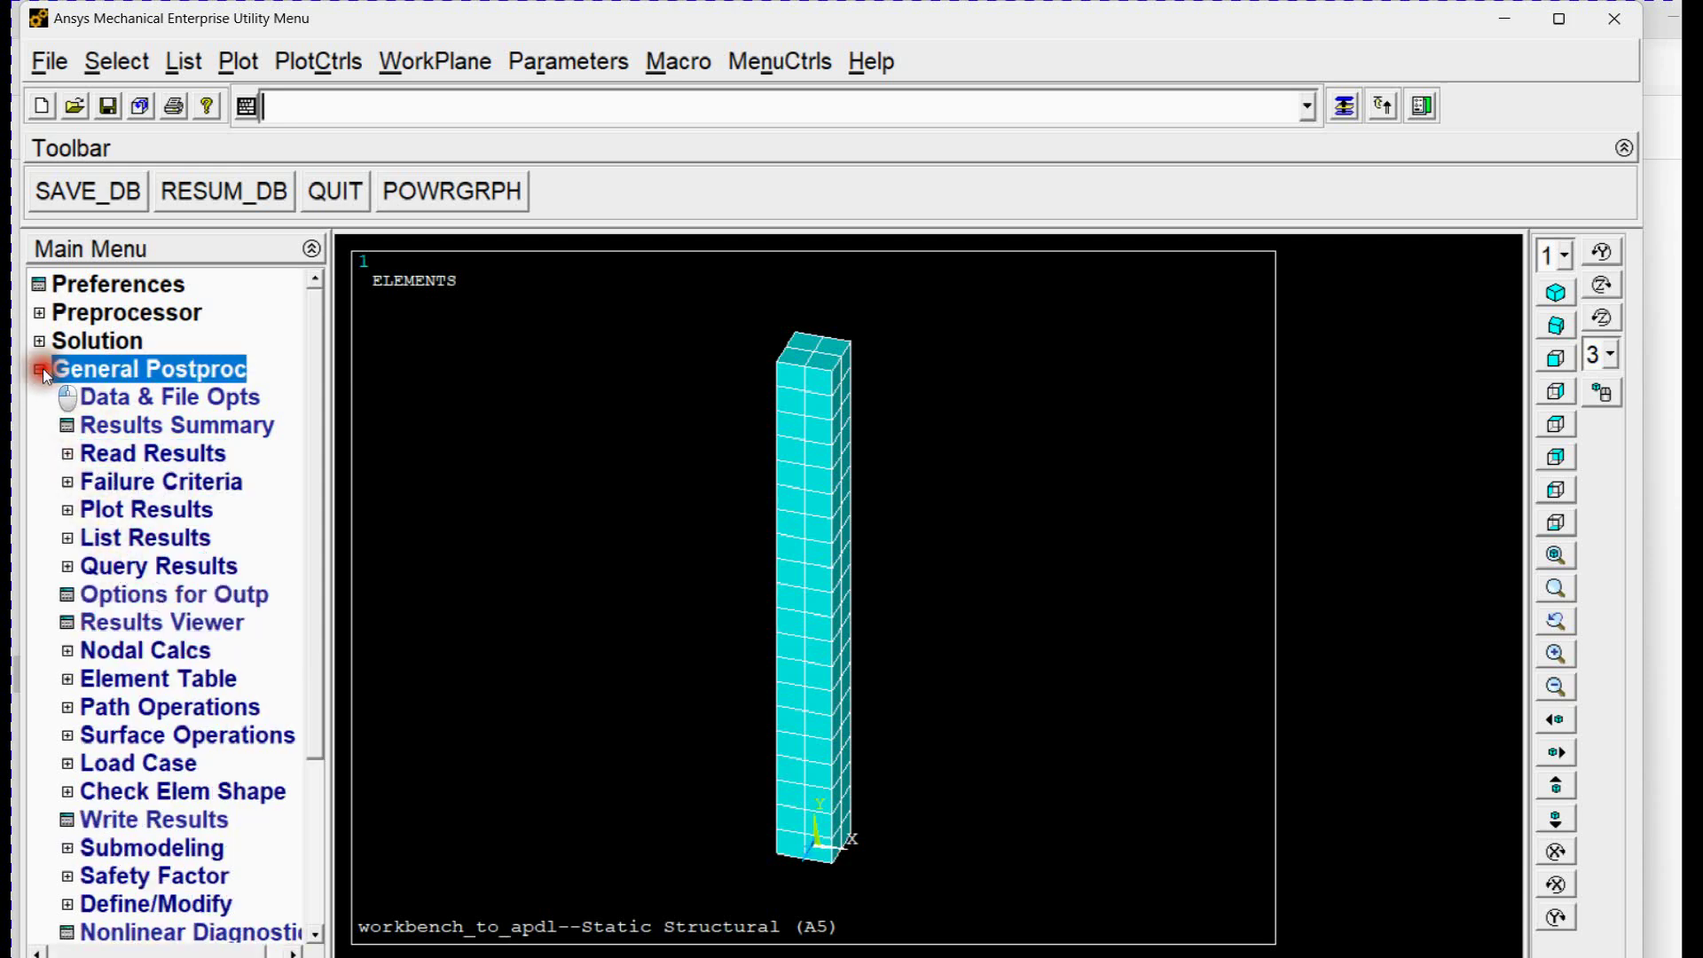
click(68, 372)
click(161, 508)
- Contour the nodal displacement vector sum on the beam
click(198, 565)
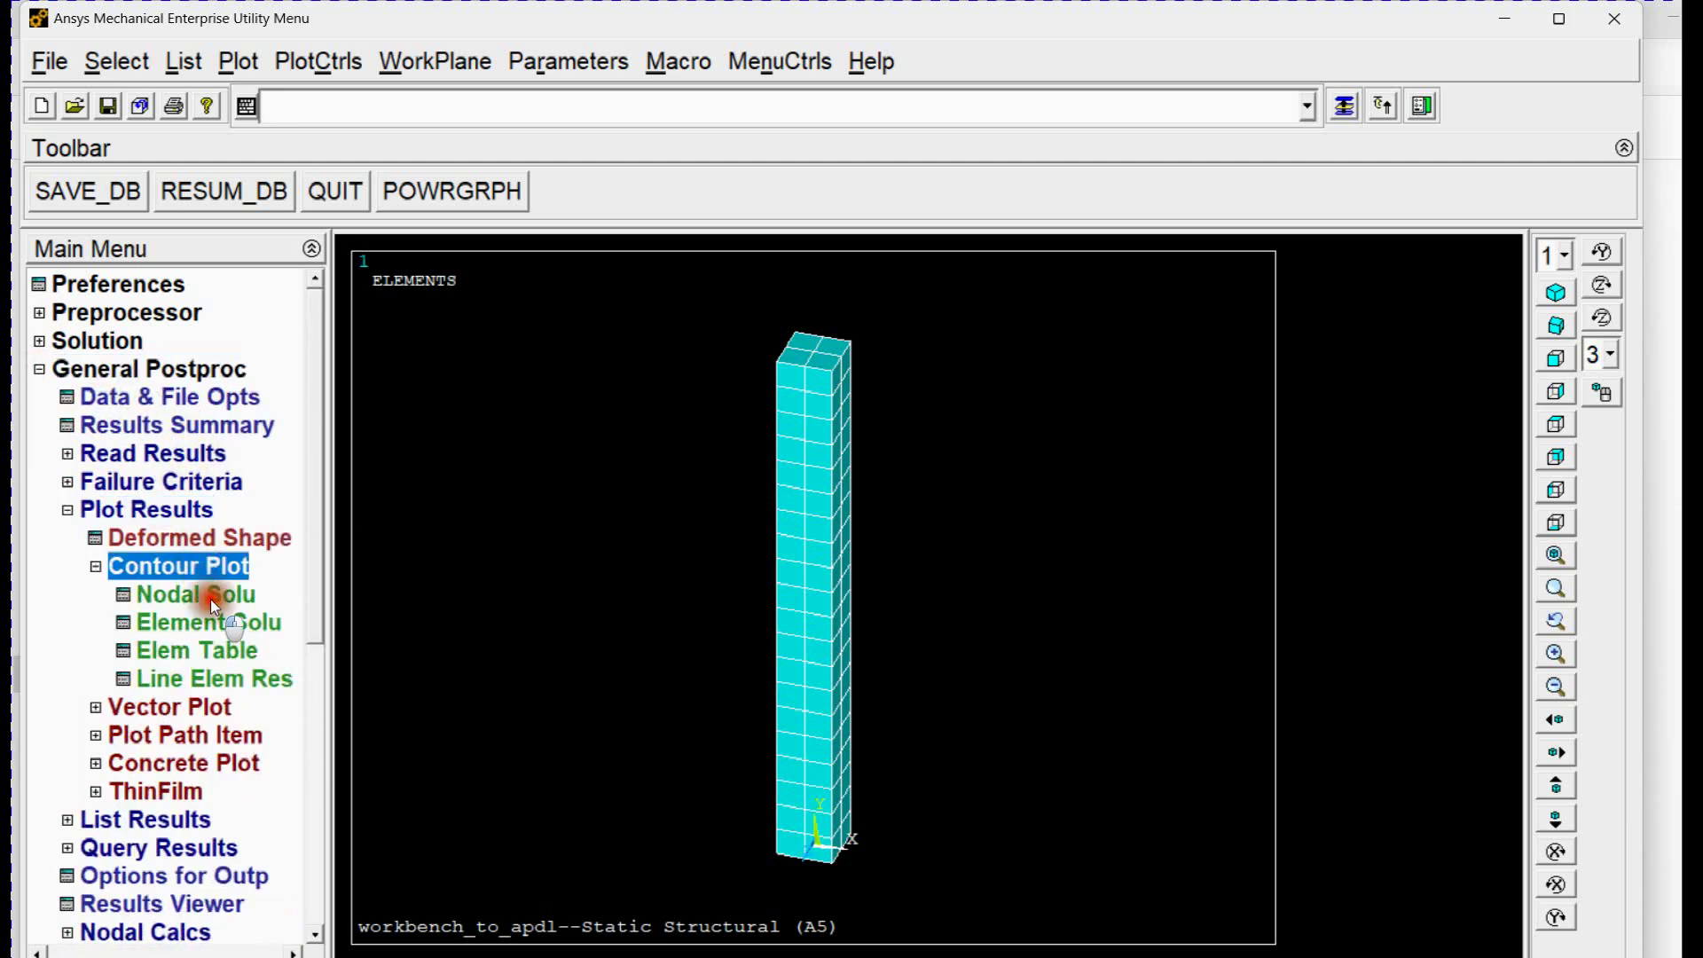
click(210, 599)
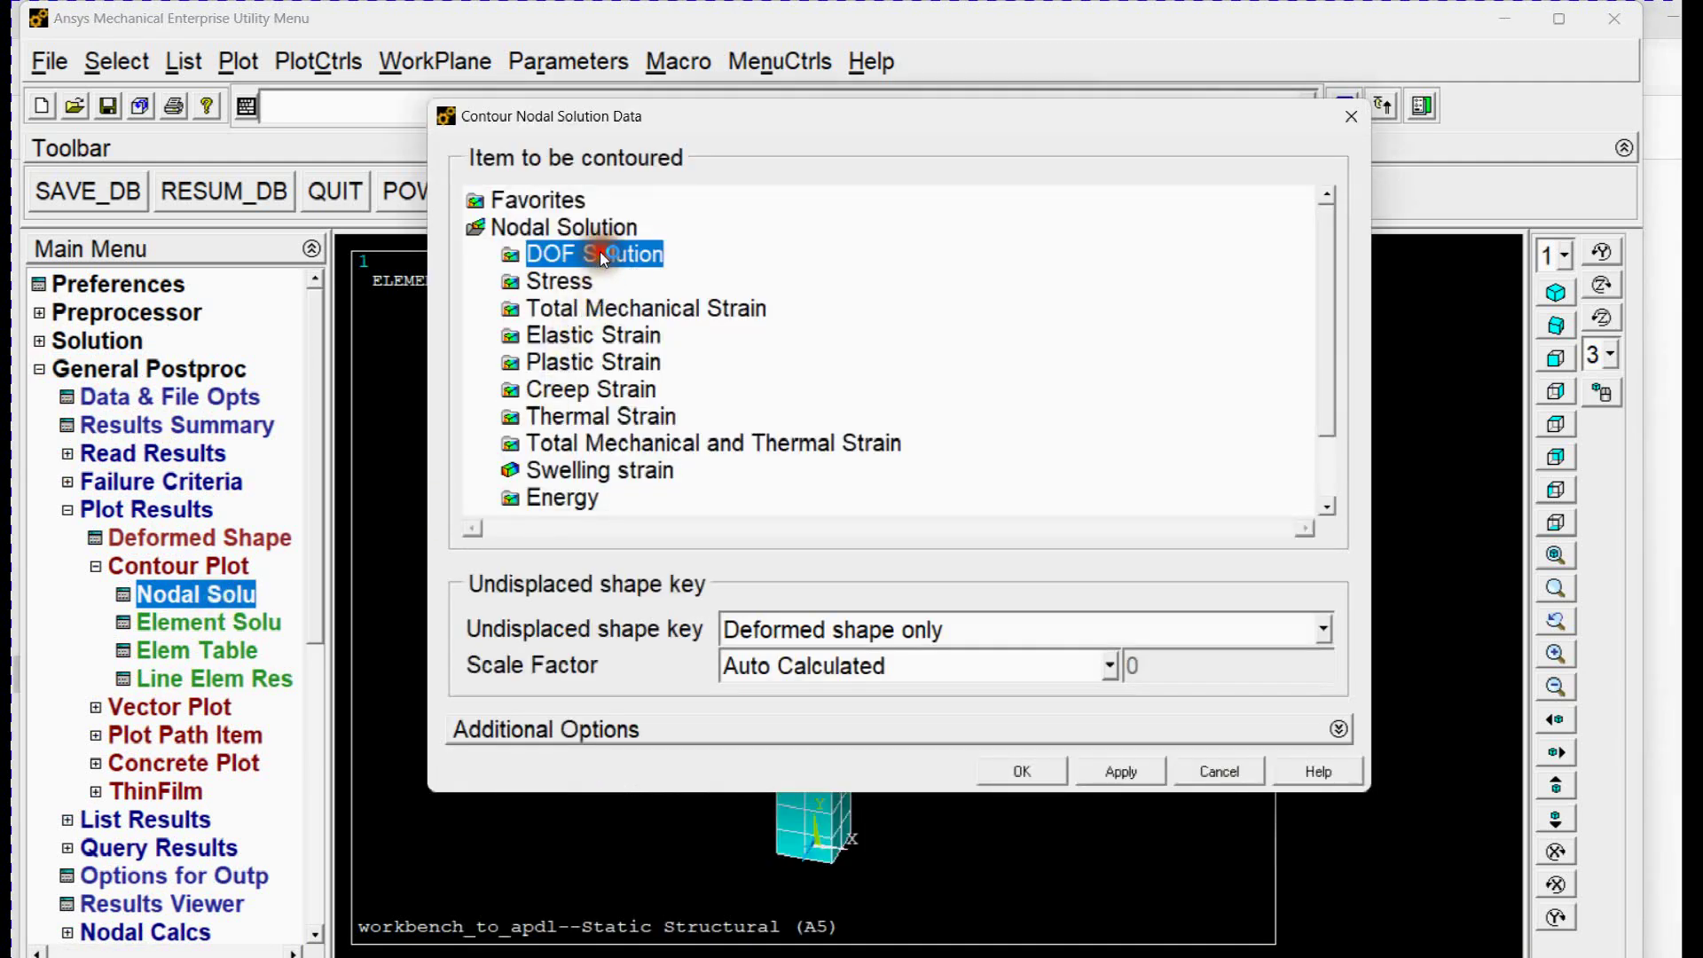
click(600, 251)
click(615, 362)
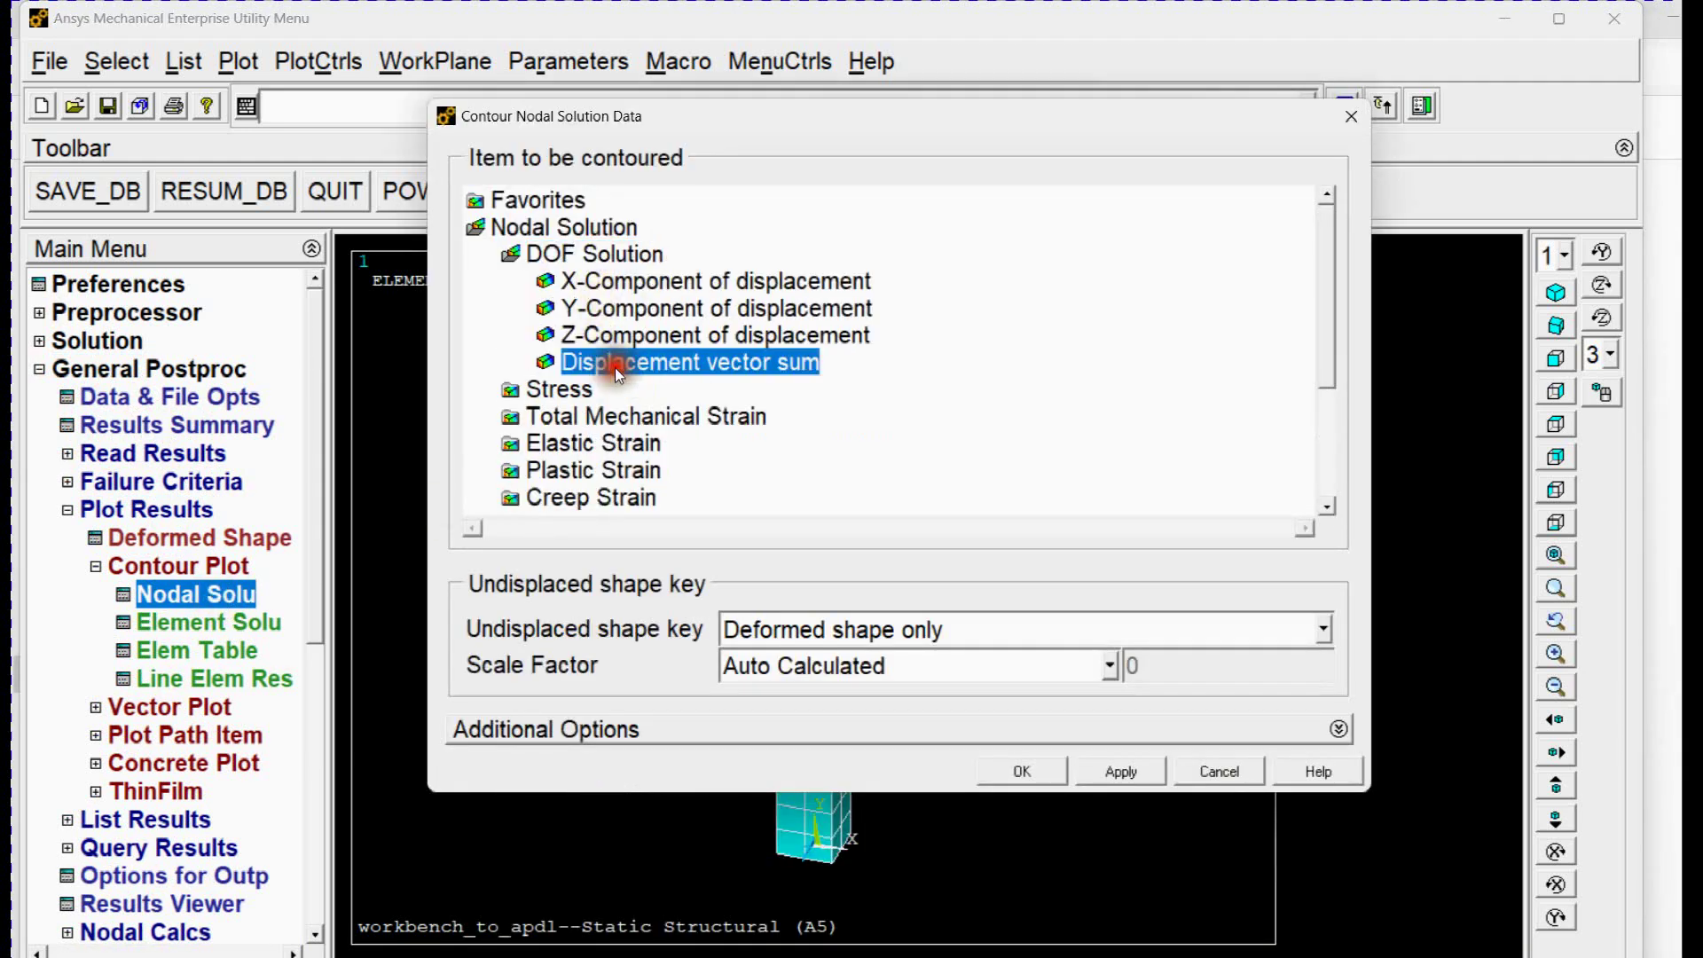
click(1025, 770)
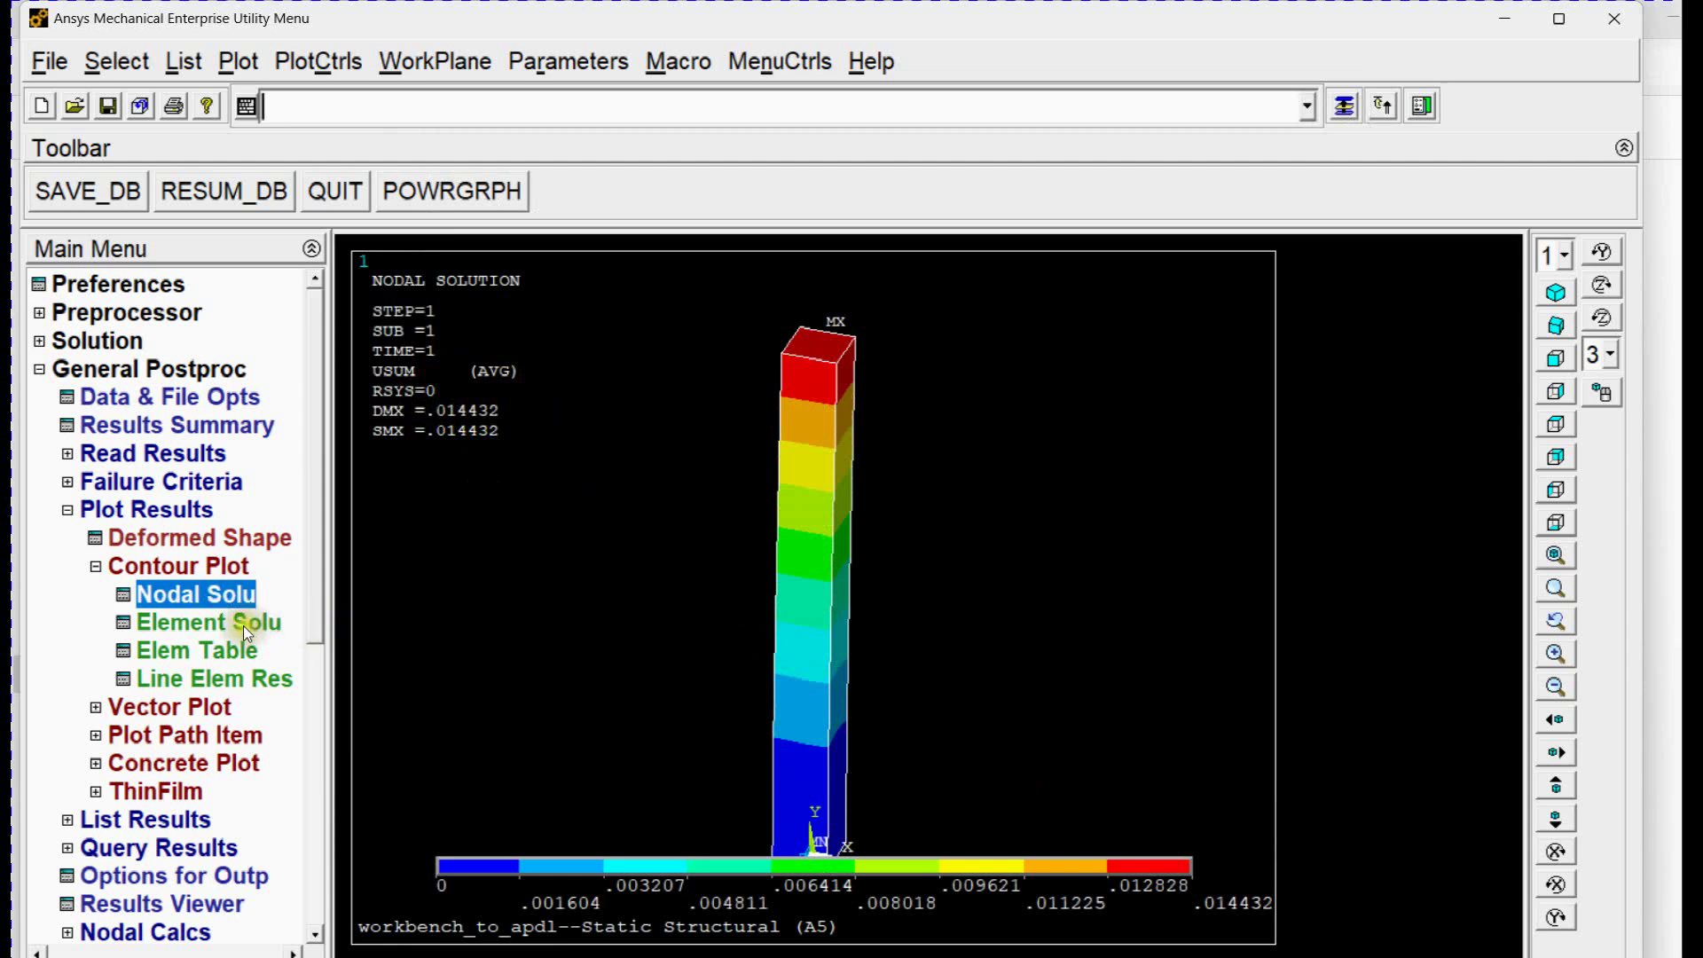
- Replace it with a nodal von Mises stress contour
click(223, 593)
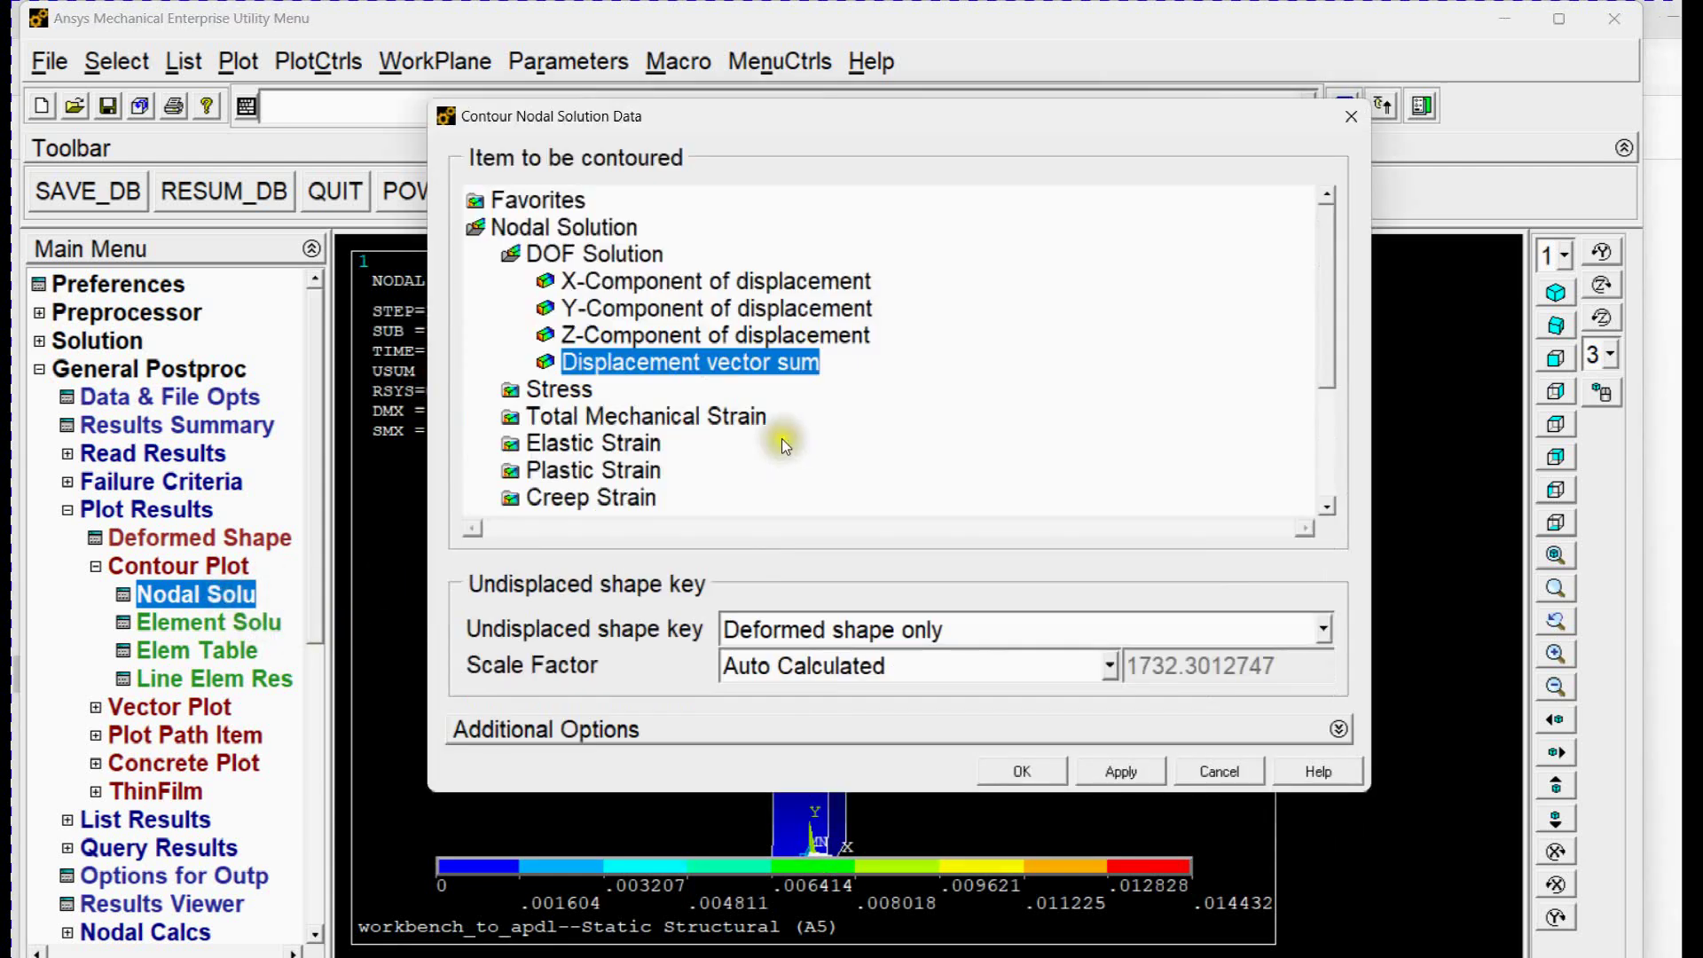
click(559, 389)
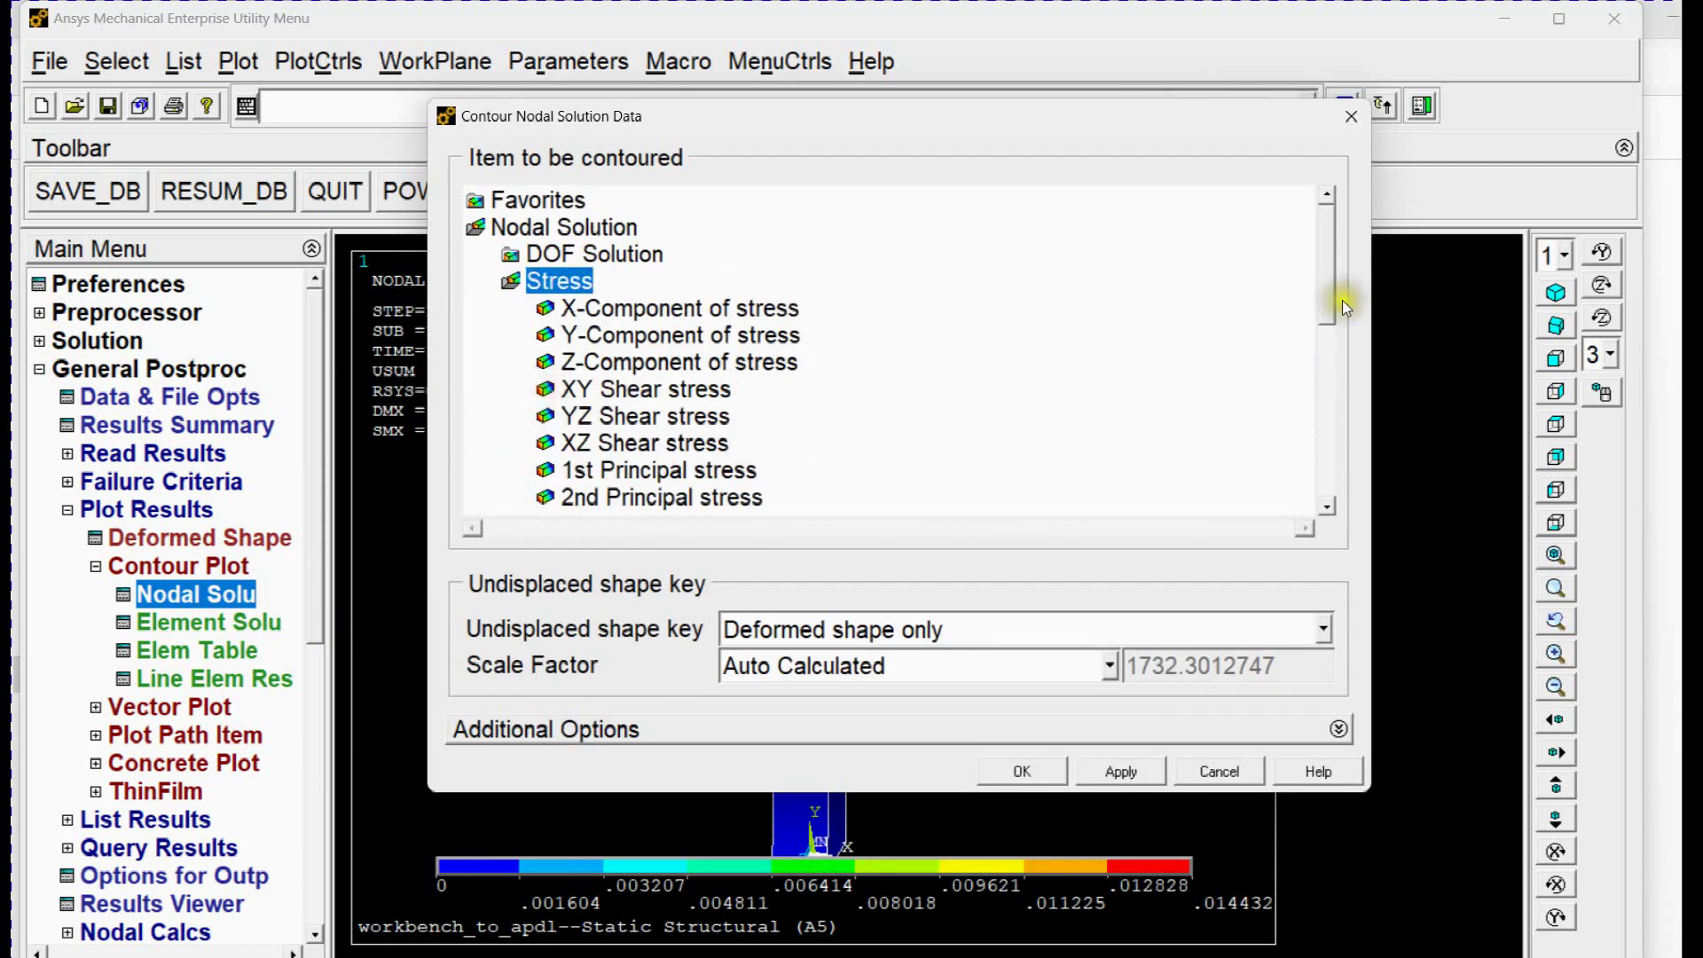
drag(1343, 300, 1337, 363)
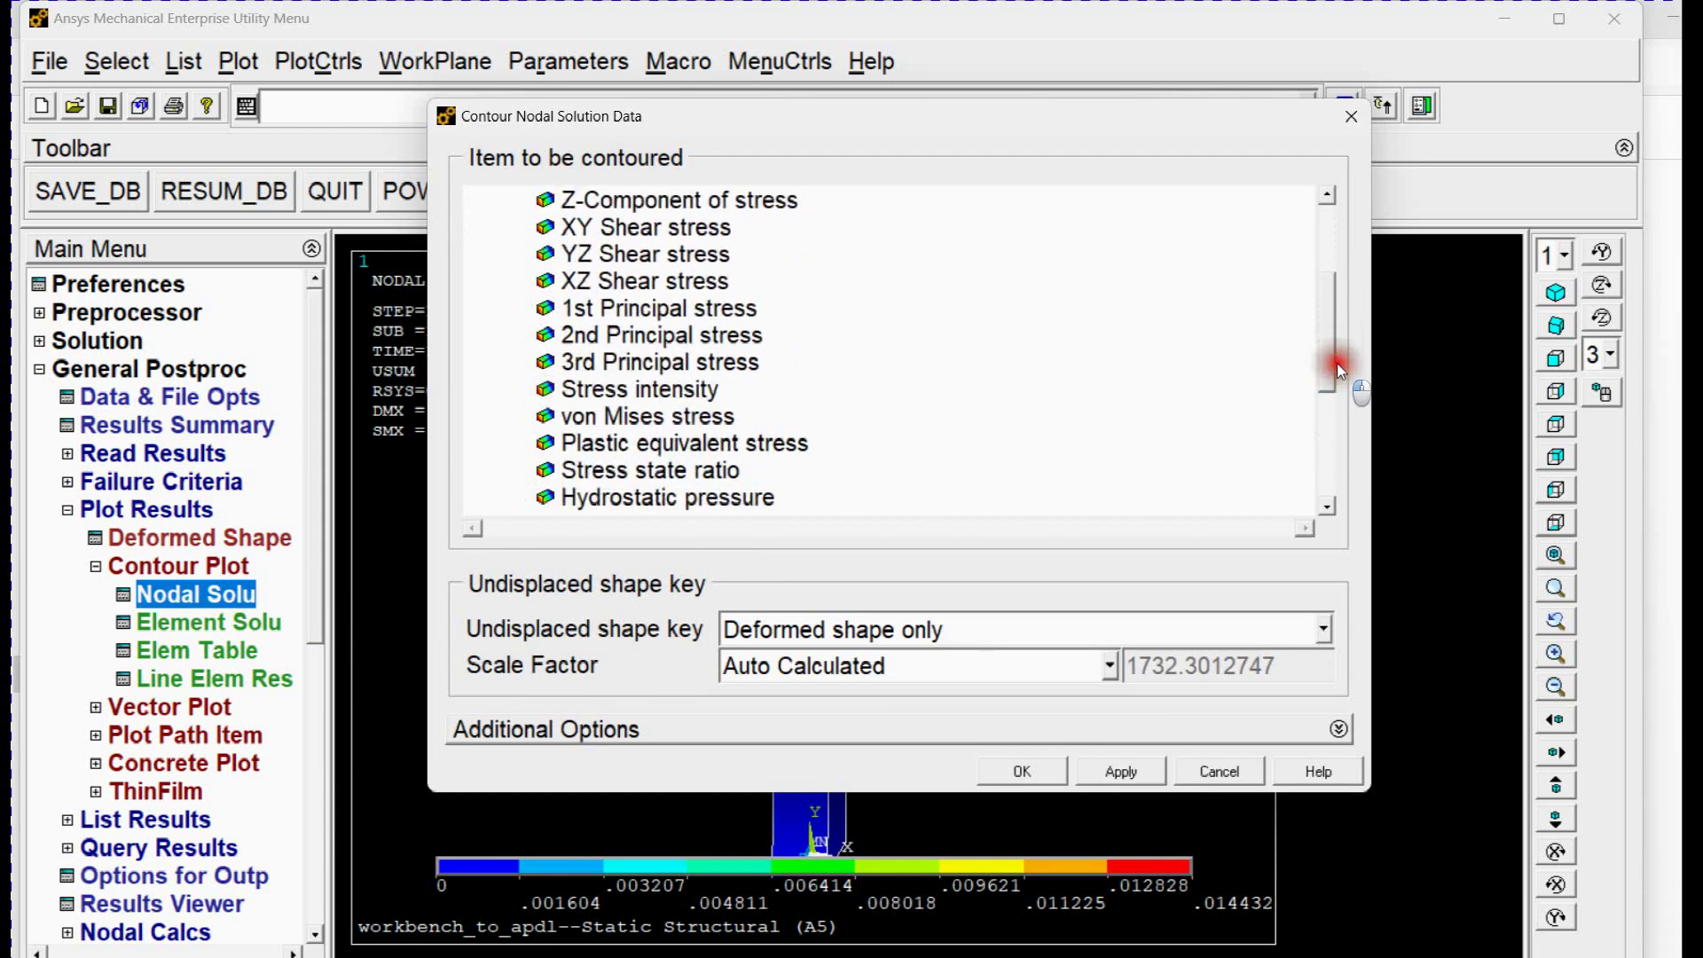
click(686, 421)
click(1021, 771)
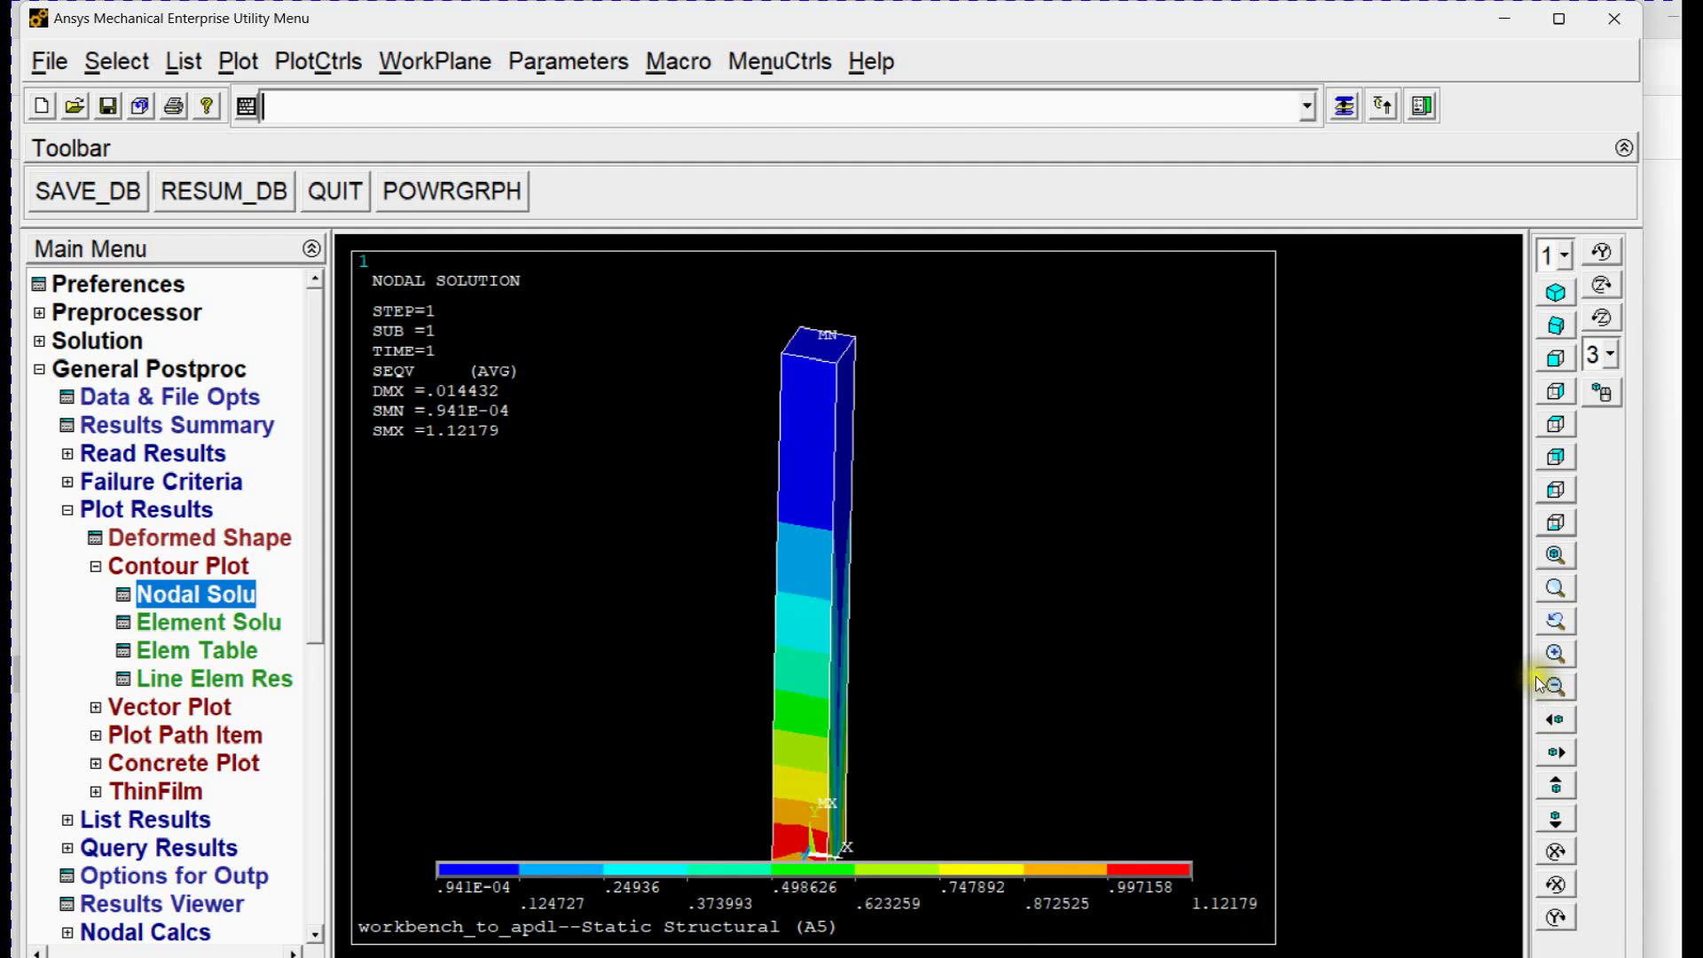
- Rotate the von Mises stress plot to oblique views along the bar's length
ctrl+right_drag(675, 559, 545, 238)
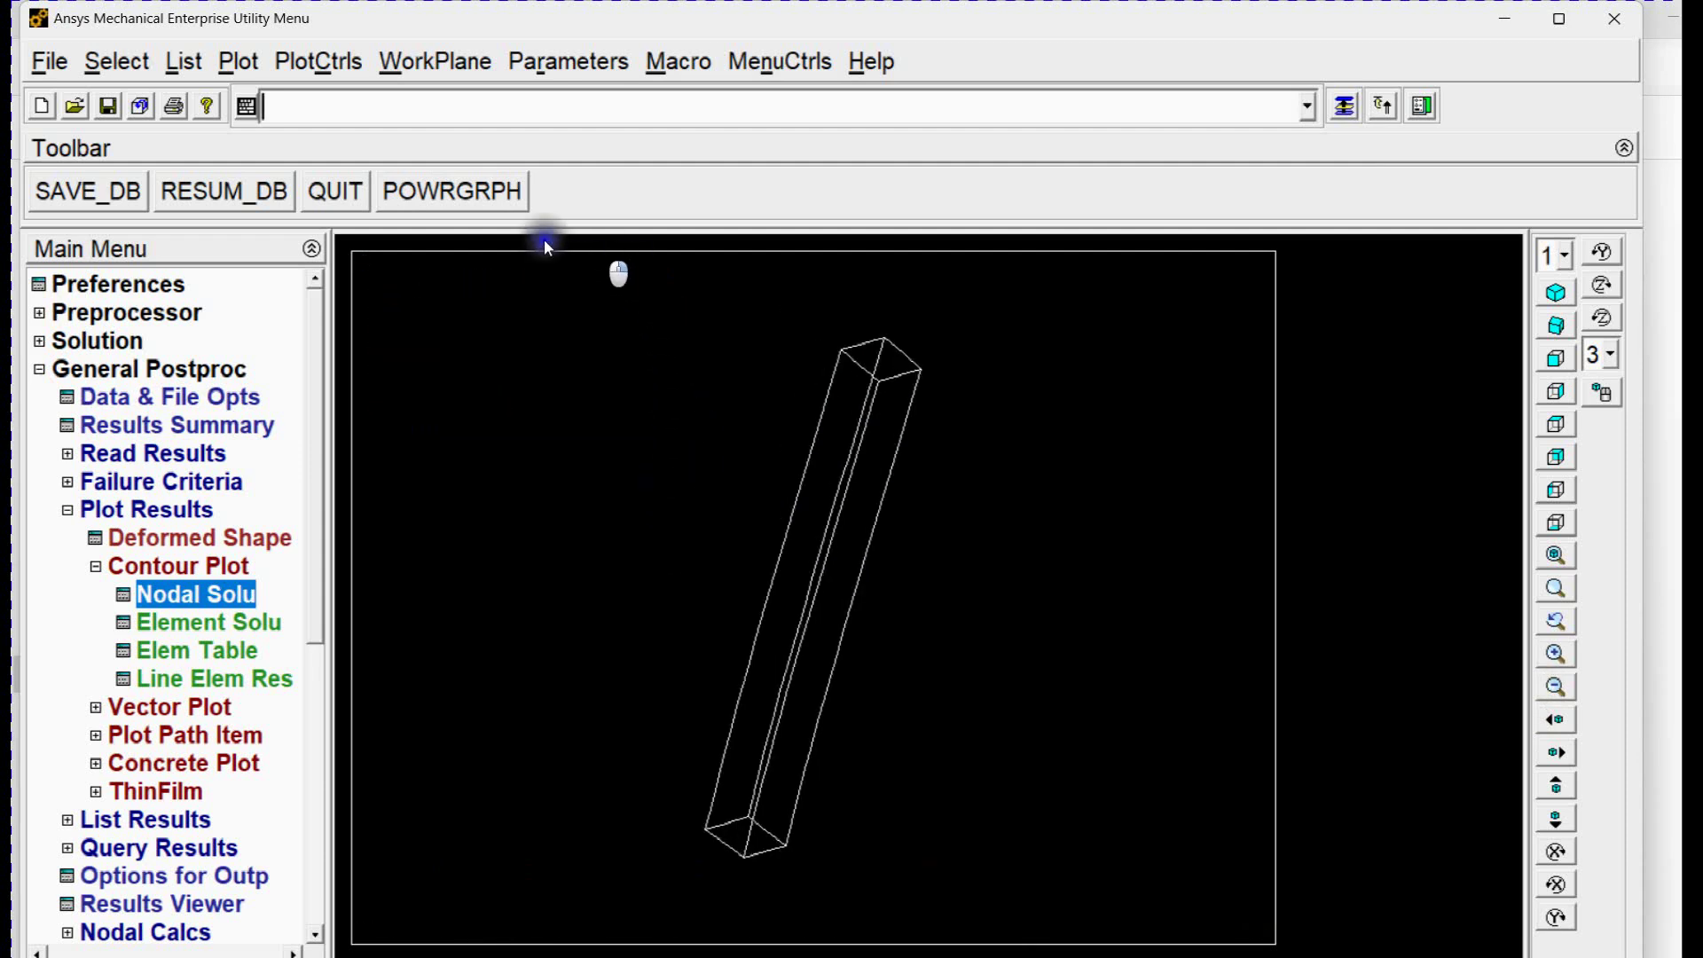
ctrl+right_drag(842, 582, 764, 701)
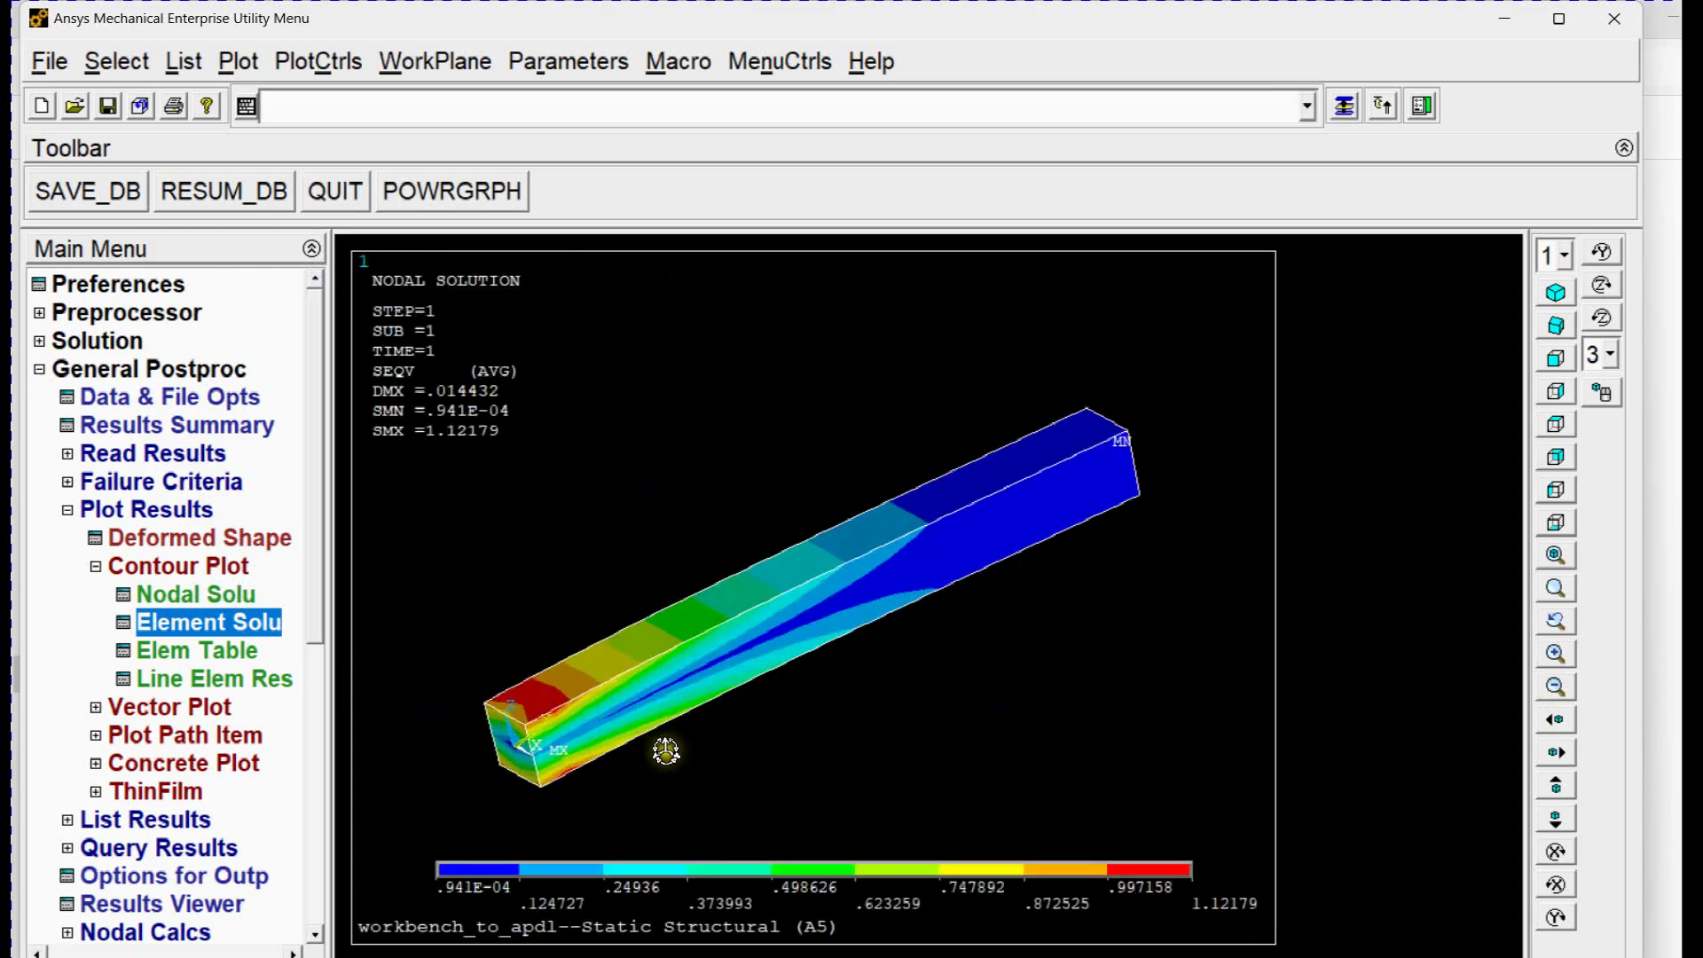
ctrl+right_drag(665, 752, 515, 771)
scroll(532, 784, up, 2)
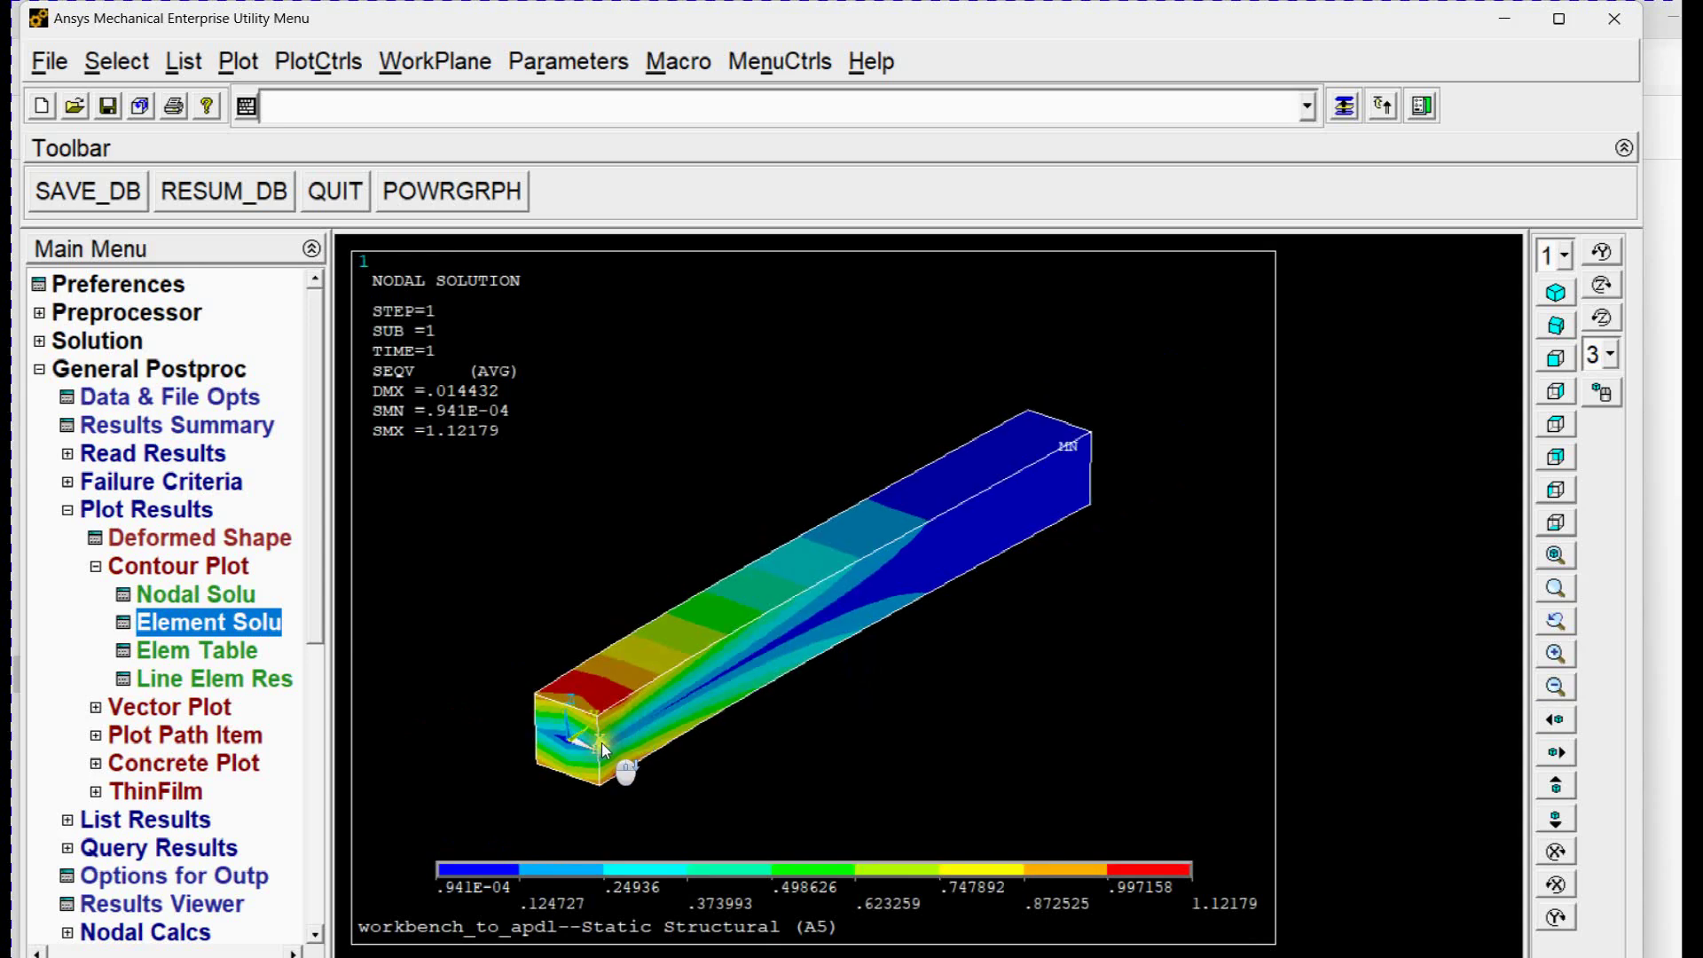
scroll(603, 741, up, 2)
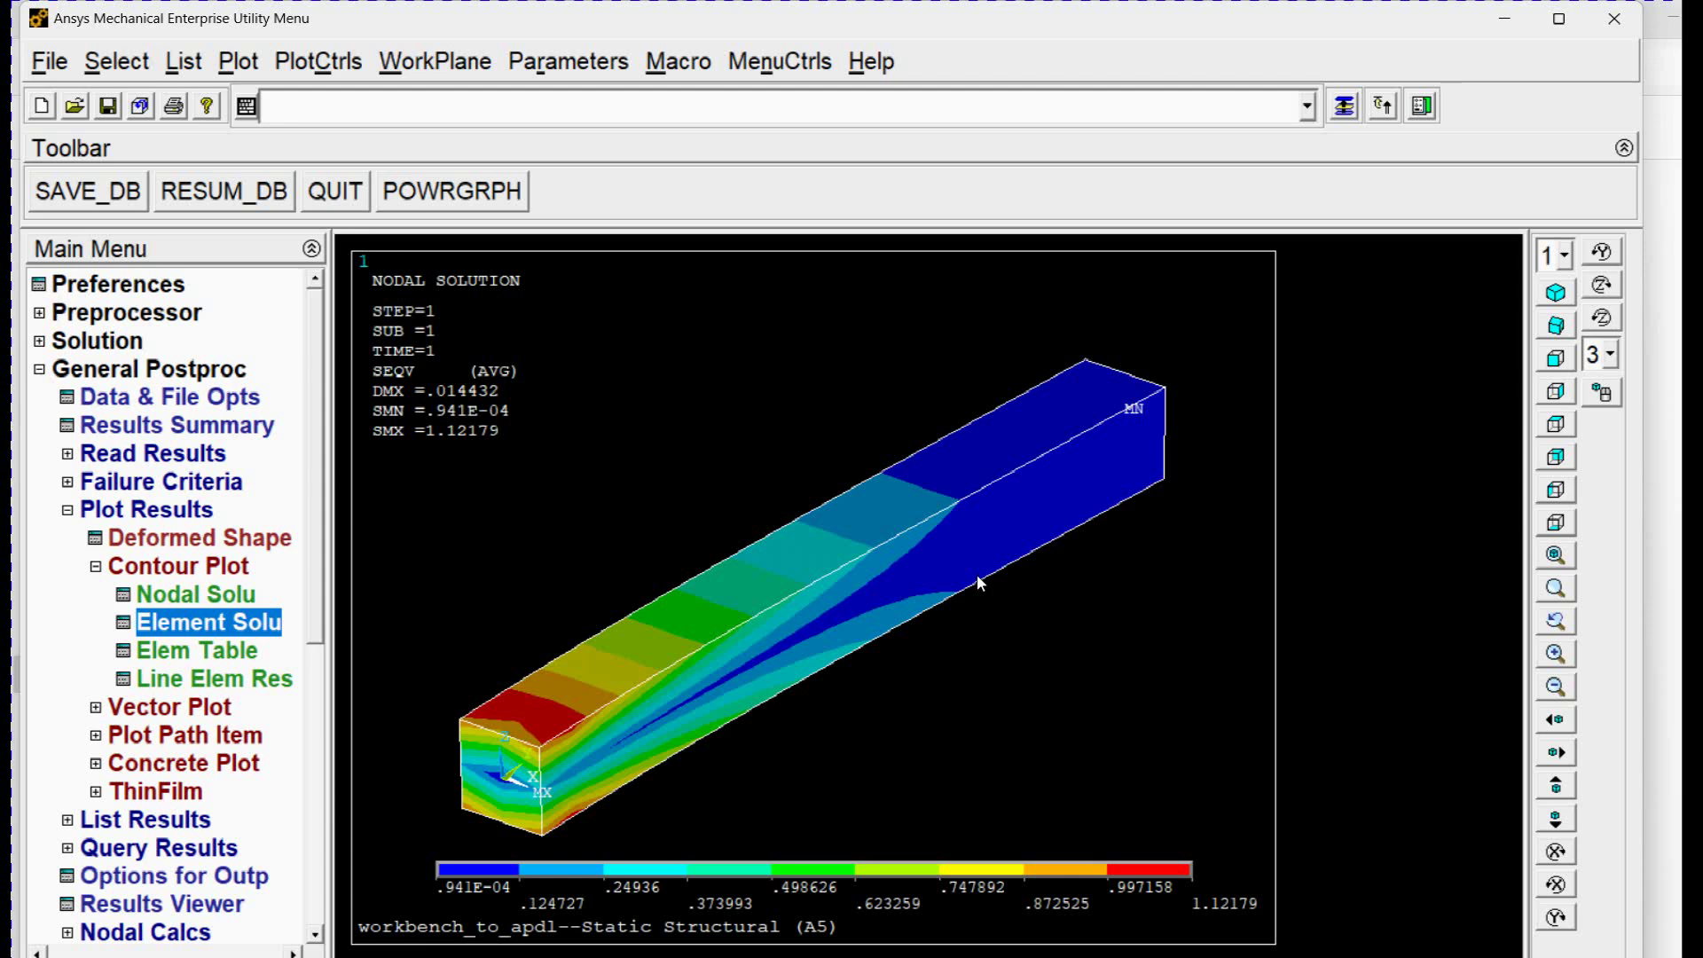
click(1066, 646)
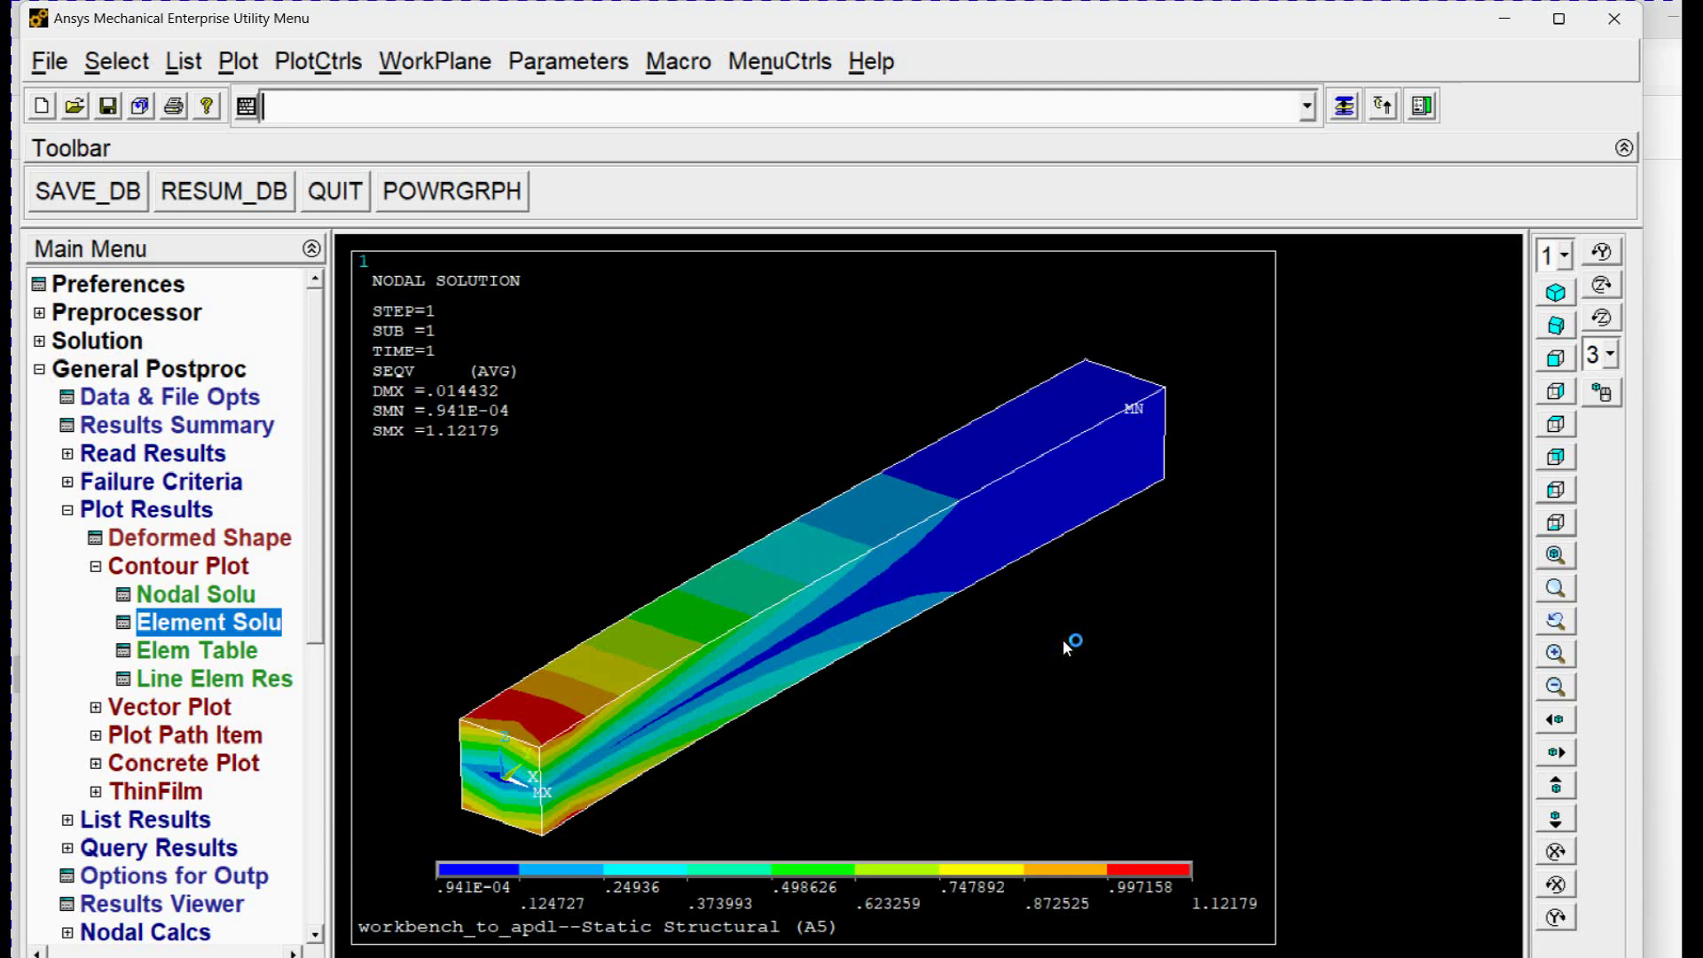